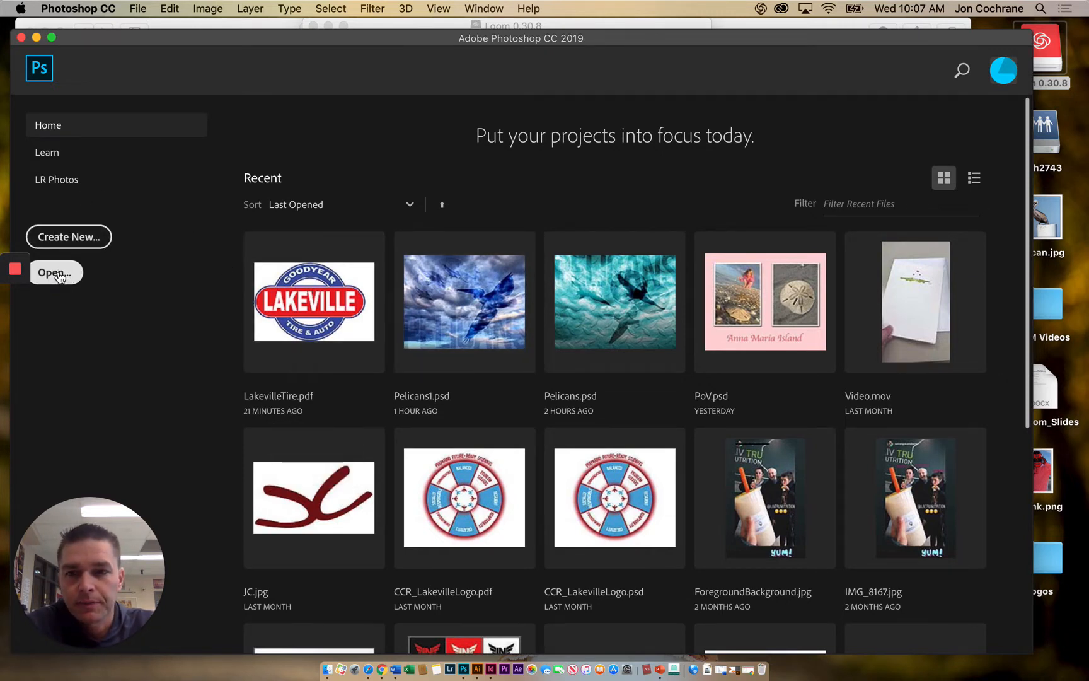
# - Open Pelican.jpg from the Desktop folder
pyautogui.click(60, 274)
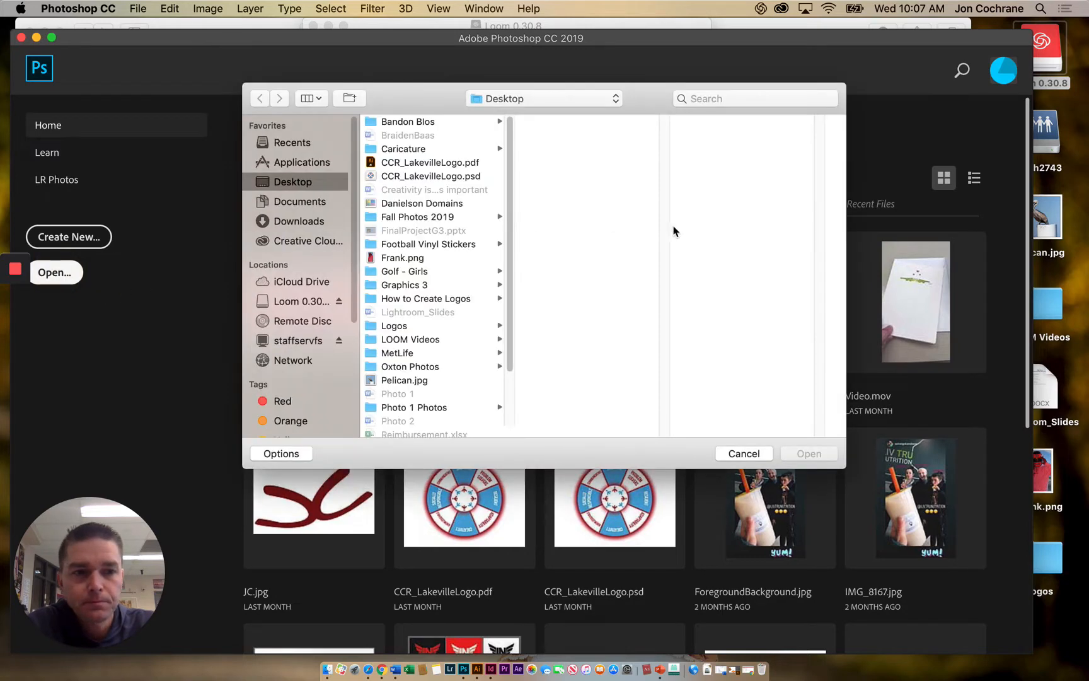
pyautogui.scroll(-3, 404, 277)
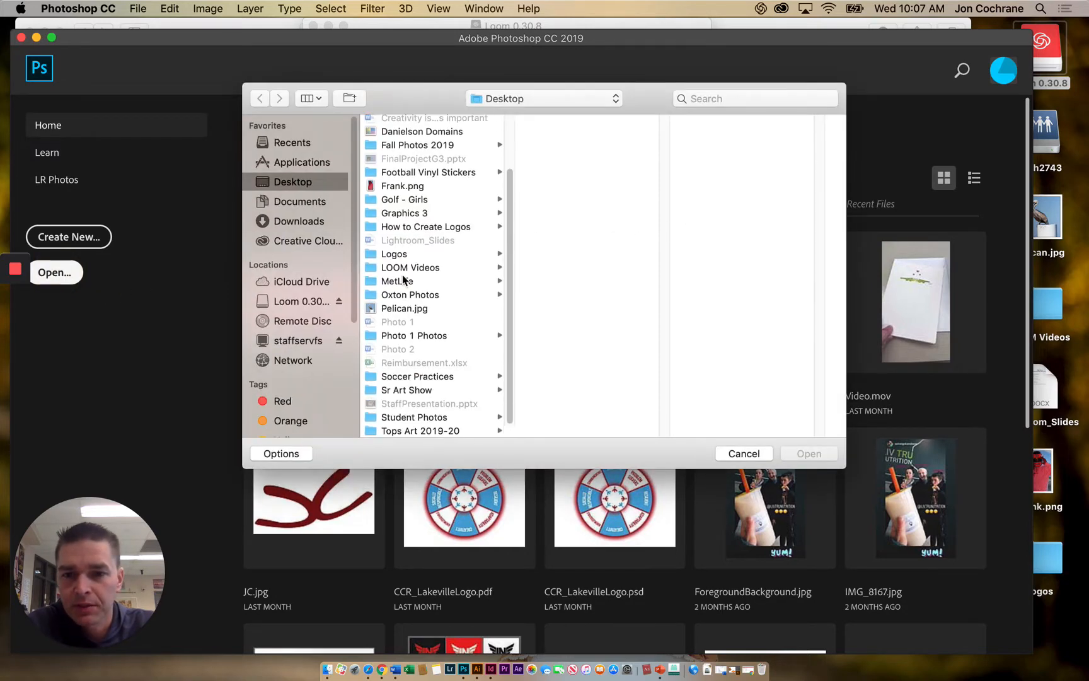
pyautogui.click(395, 309)
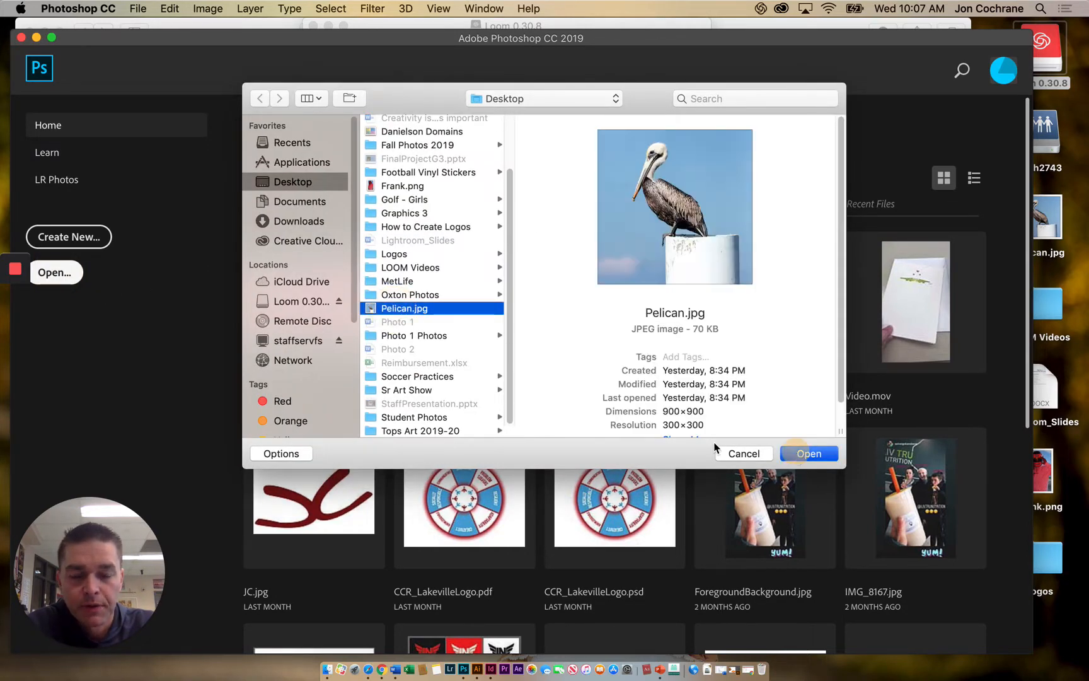
pyautogui.click(796, 452)
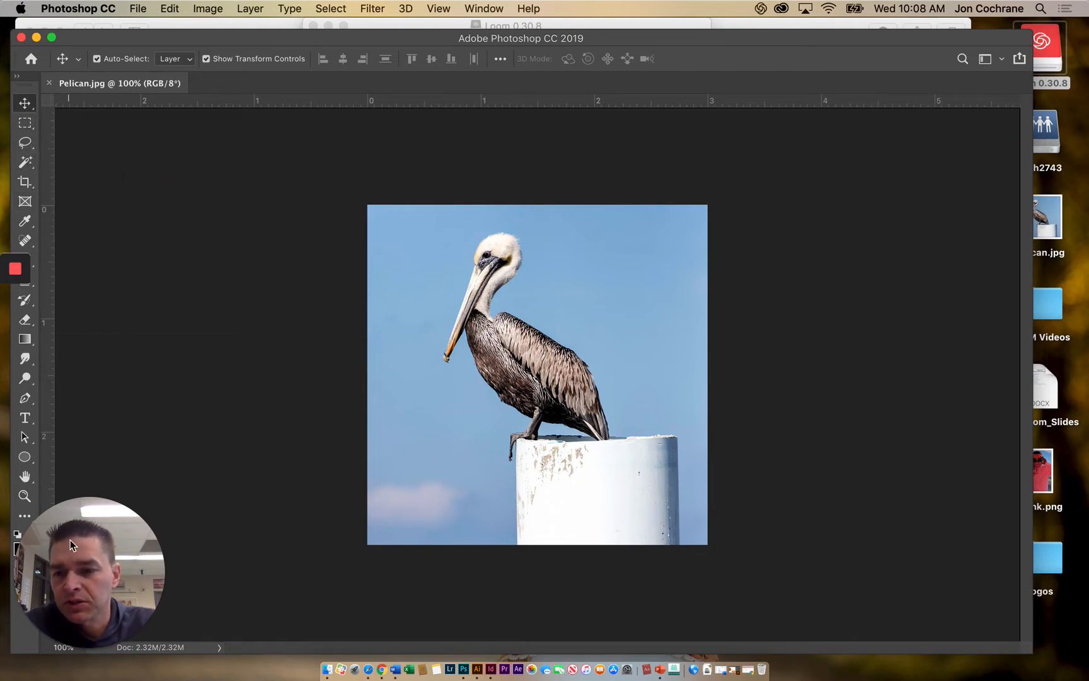
pyautogui.moveTo(70, 539); pyautogui.dragTo(142, 535)
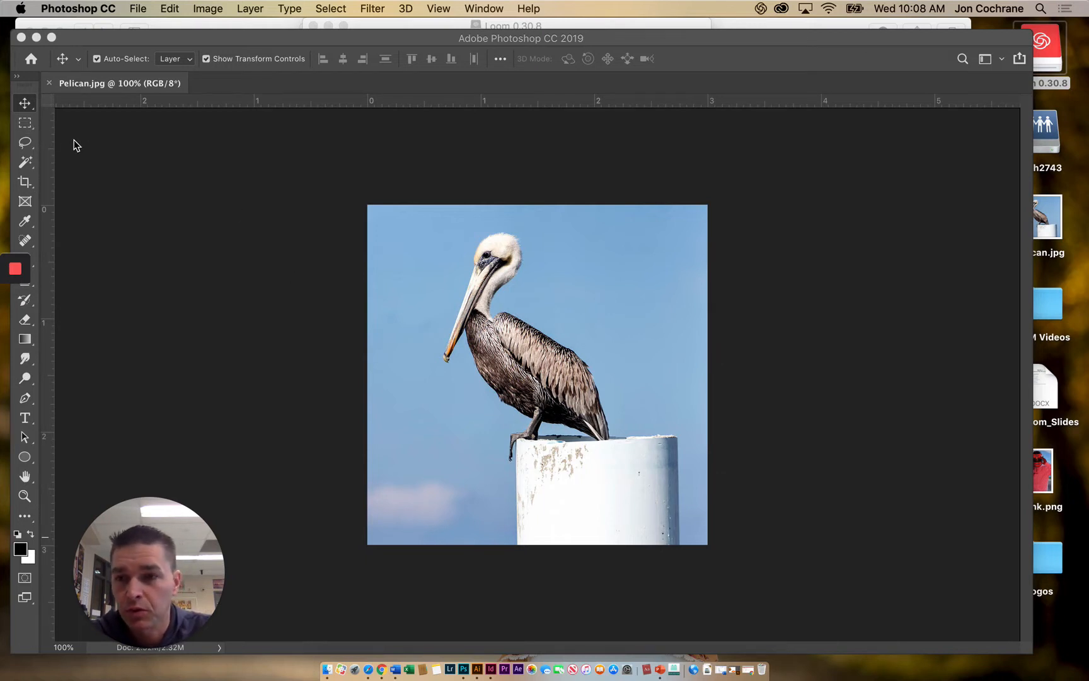
# - Try a rectangular marquee selection around the pelican's head and upper body, and cancel filling it
pyautogui.click(25, 123)
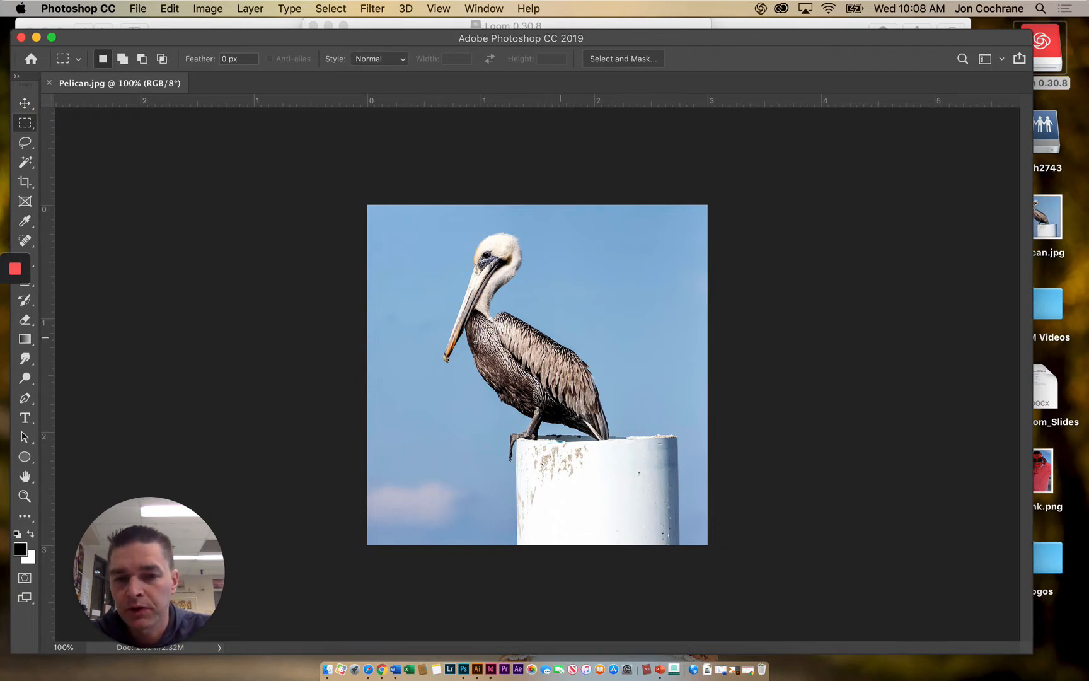
pyautogui.click(25, 126)
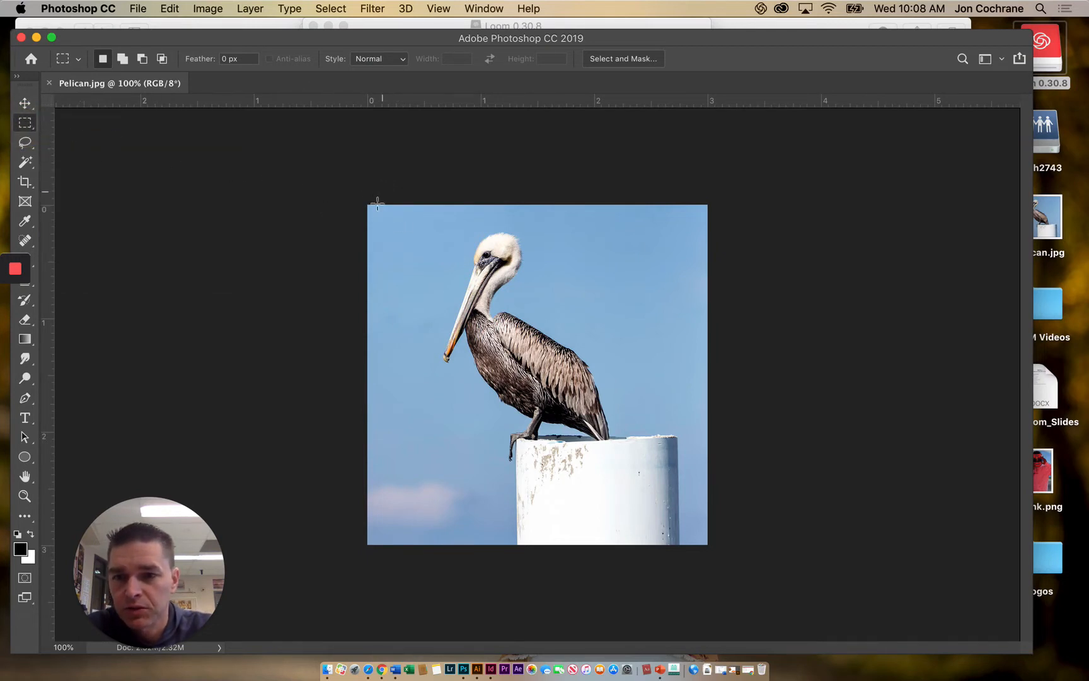
pyautogui.moveTo(393, 230); pyautogui.dragTo(624, 407)
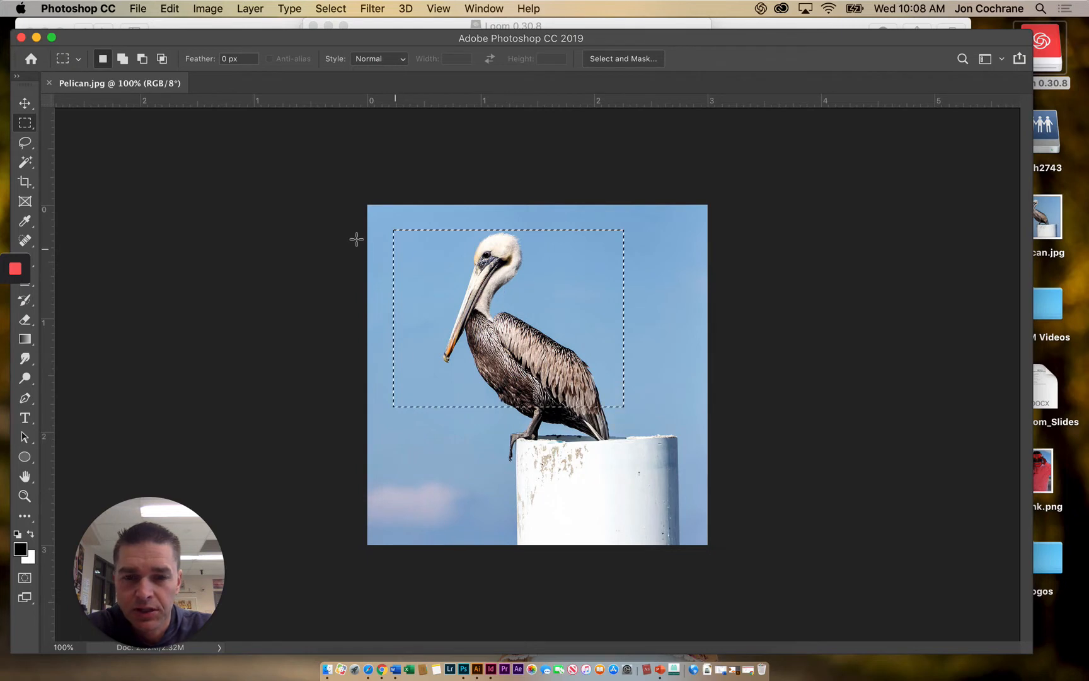
pyautogui.hotkey('shift', 'BackSpace')
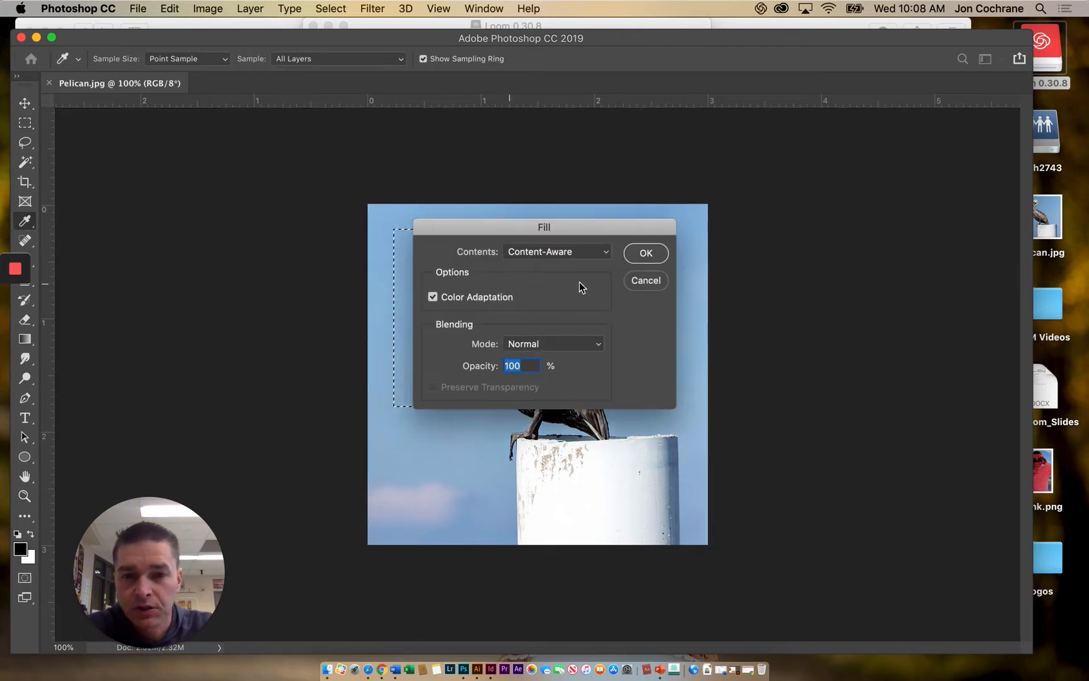
pyautogui.click(646, 283)
# - Clear the rectangular selection and trace a loose freehand Lasso selection around the whole pelican, including its feet
pyautogui.click(26, 142)
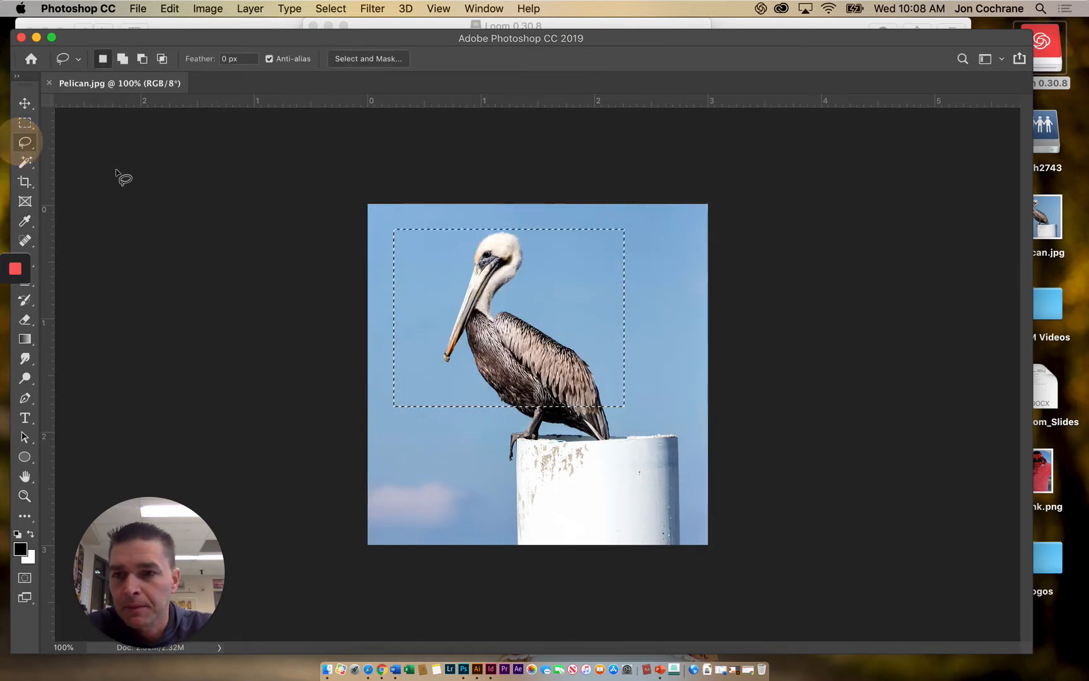
pyautogui.click(410, 253)
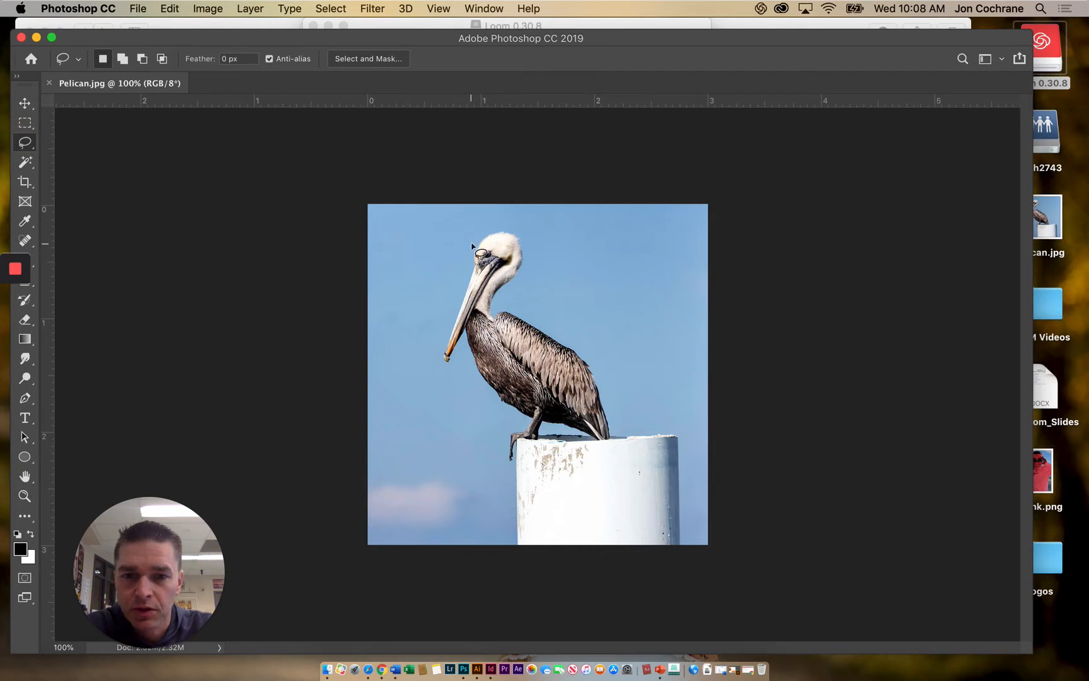
pyautogui.moveTo(506, 231)
pyautogui.mouseDown()
pyautogui.moveTo(518, 240)
pyautogui.moveTo(503, 295)
pyautogui.moveTo(610, 387)
pyautogui.mouseUp()
pyautogui.moveTo(619, 438); pyautogui.dragTo(605, 447)
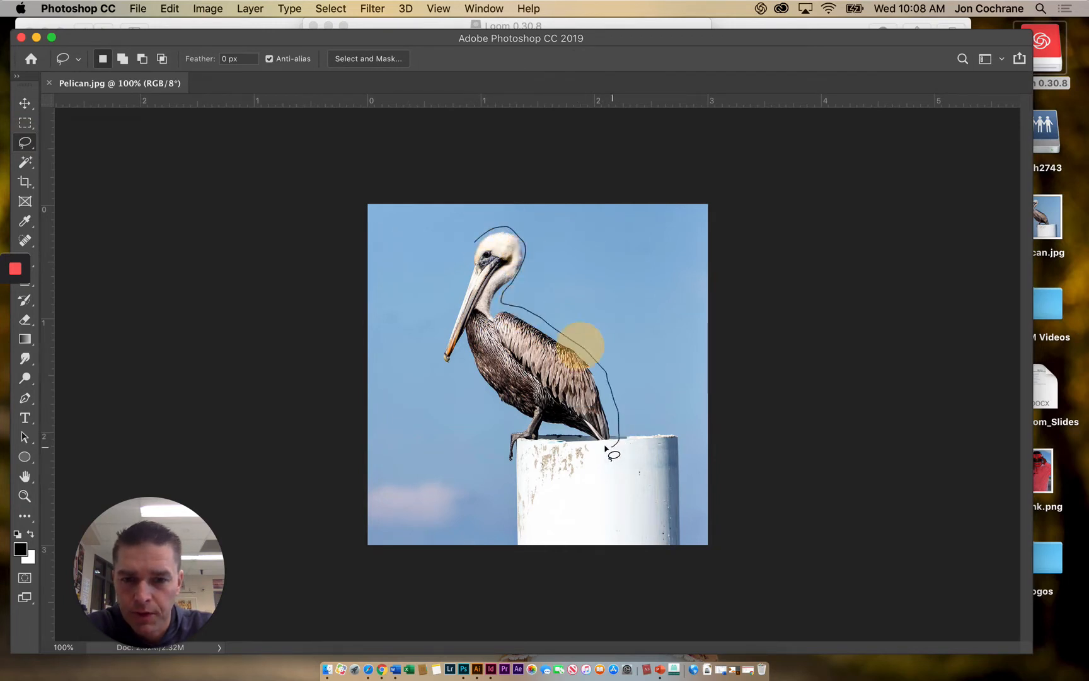
pyautogui.moveTo(503, 473)
pyautogui.mouseDown()
pyautogui.moveTo(494, 449)
pyautogui.moveTo(511, 427)
pyautogui.mouseUp()
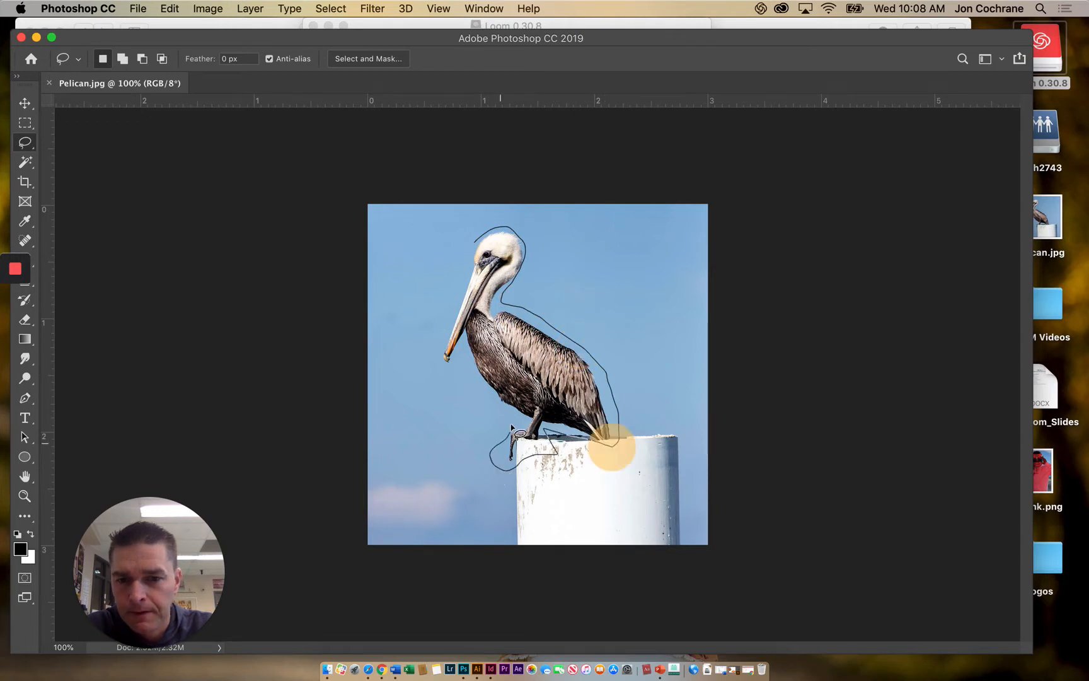
pyautogui.moveTo(467, 375); pyautogui.dragTo(482, 236)
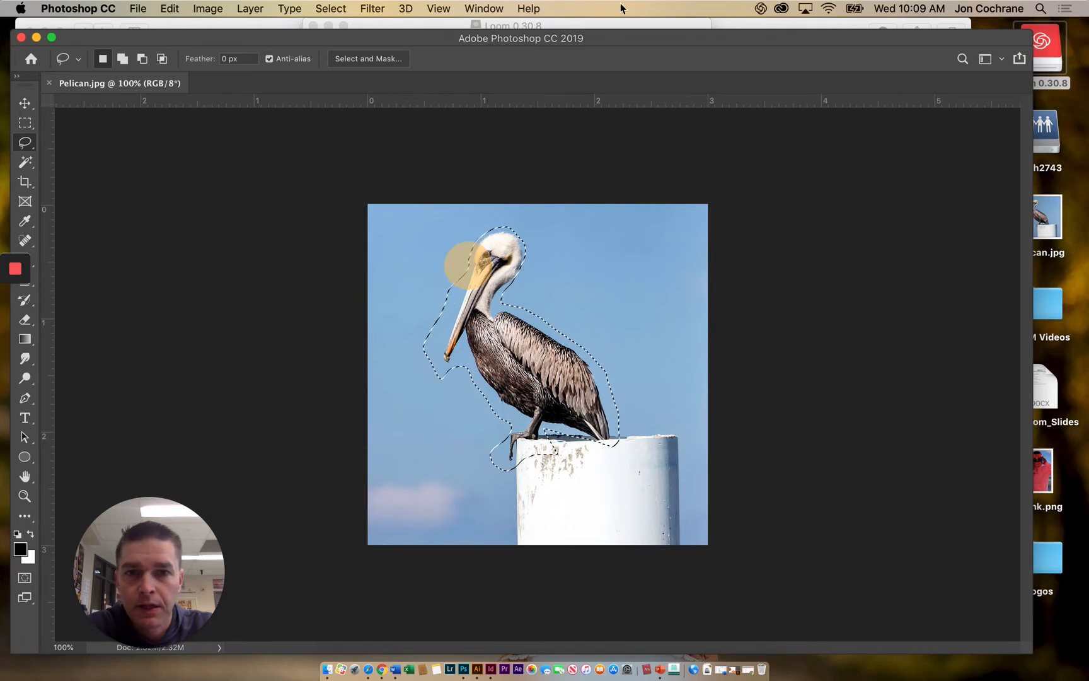
# - Display the Layers panel beside the pelican image and enlarge the application window to fill the screen
pyautogui.click(484, 8)
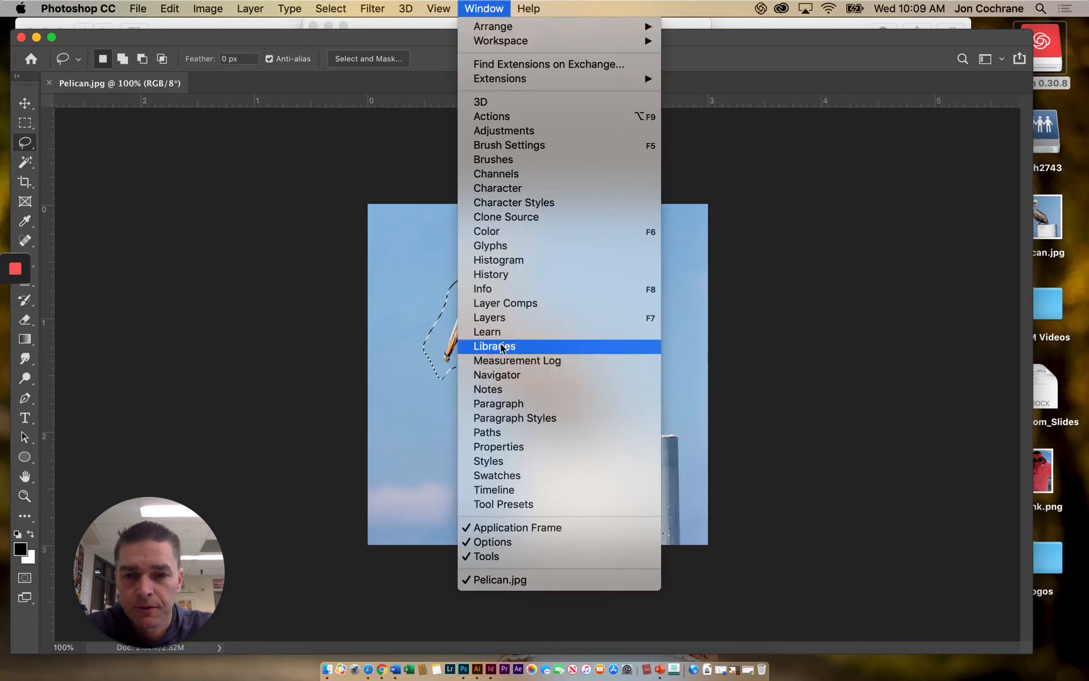
pyautogui.click(490, 317)
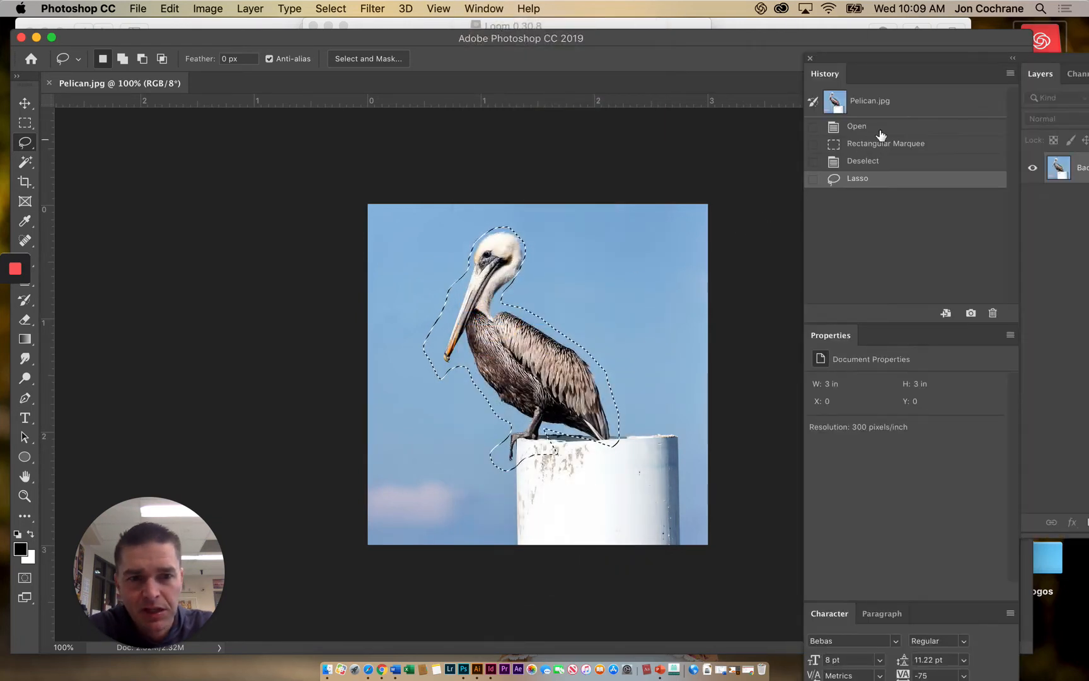
pyautogui.click(810, 58)
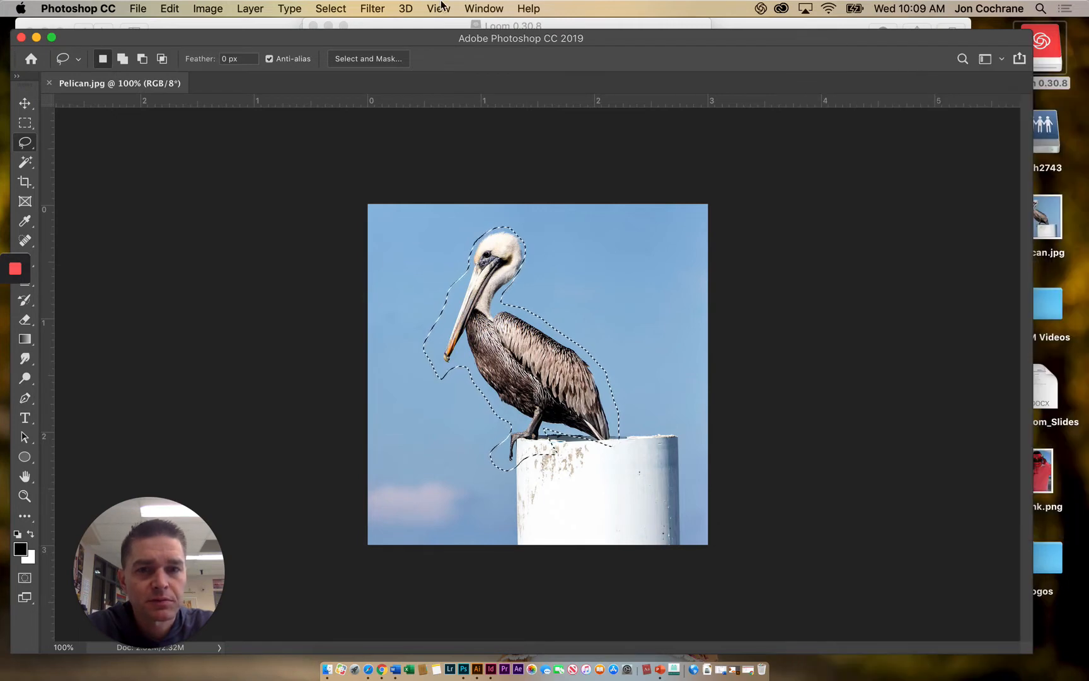
pyautogui.click(484, 8)
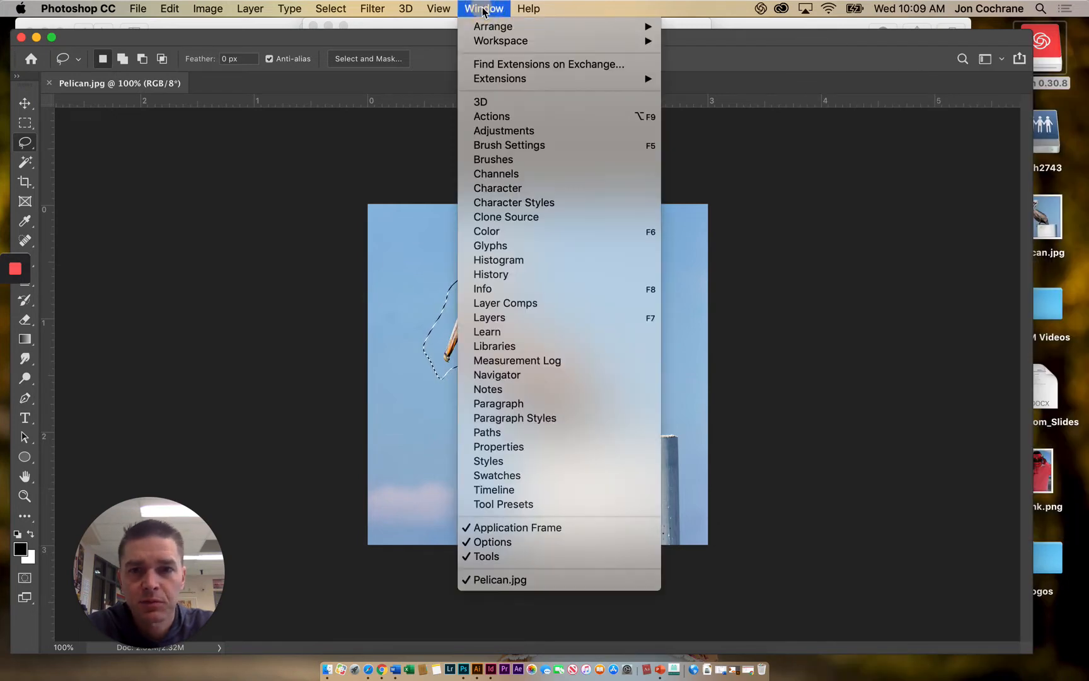
pyautogui.click(490, 317)
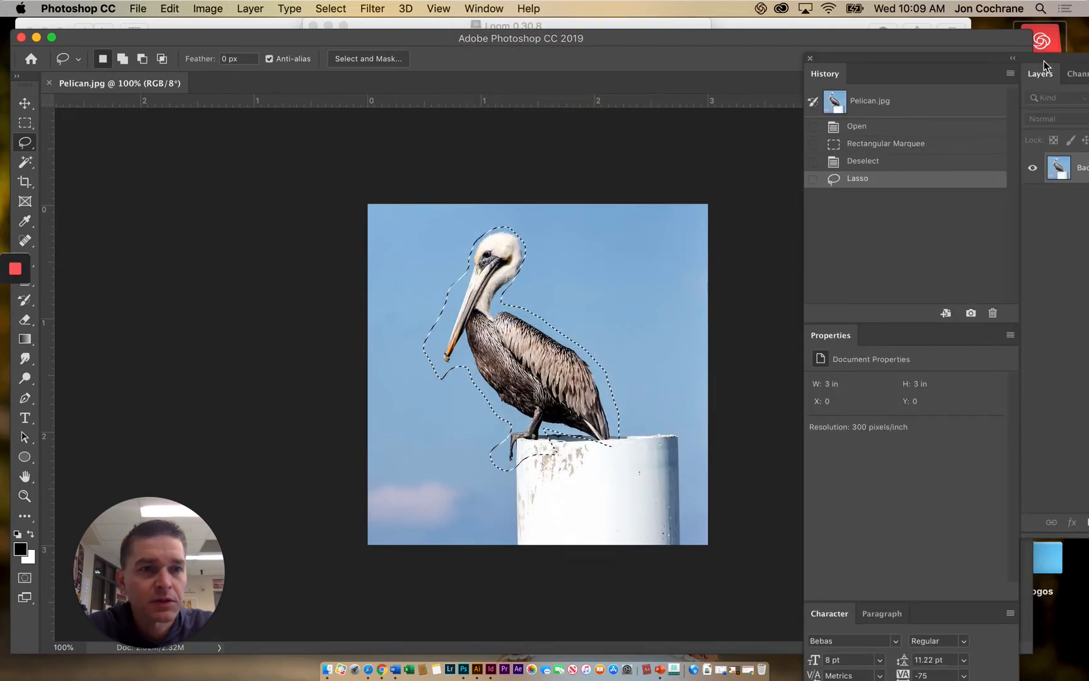
pyautogui.moveTo(1046, 64); pyautogui.dragTo(837, 50)
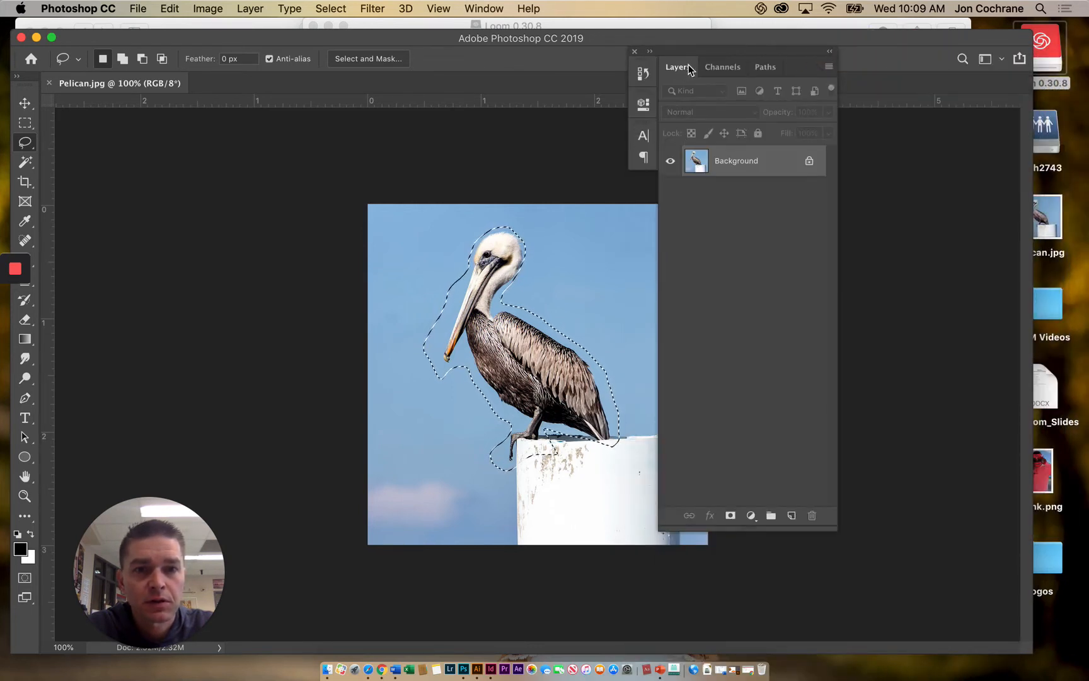
pyautogui.moveTo(698, 54); pyautogui.dragTo(874, 76)
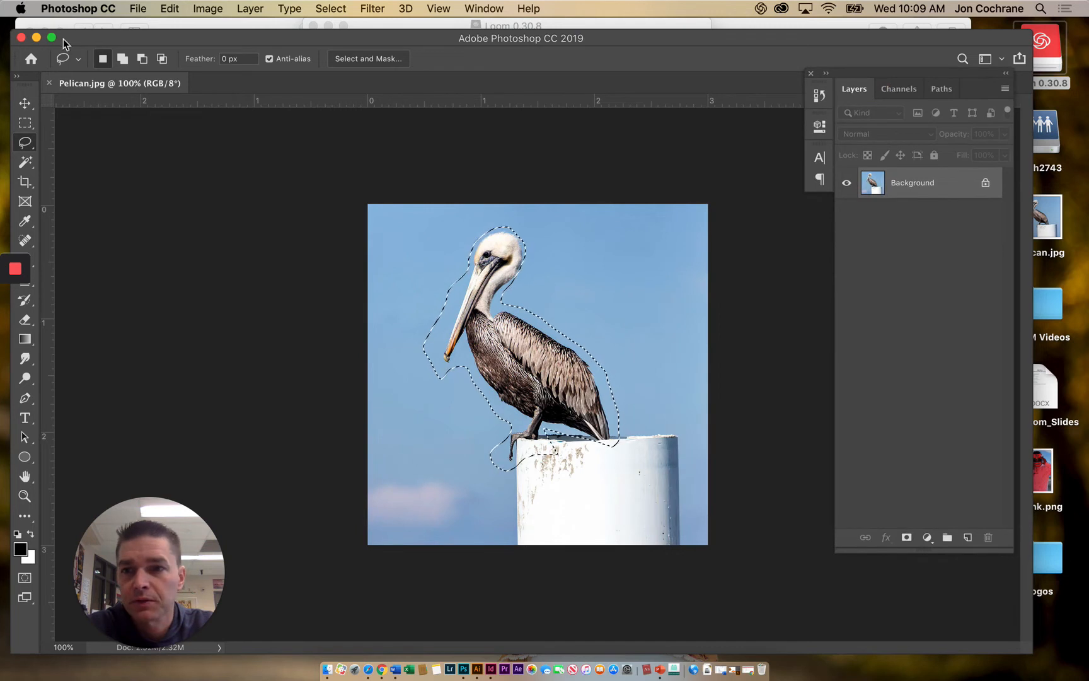
pyautogui.click(52, 37)
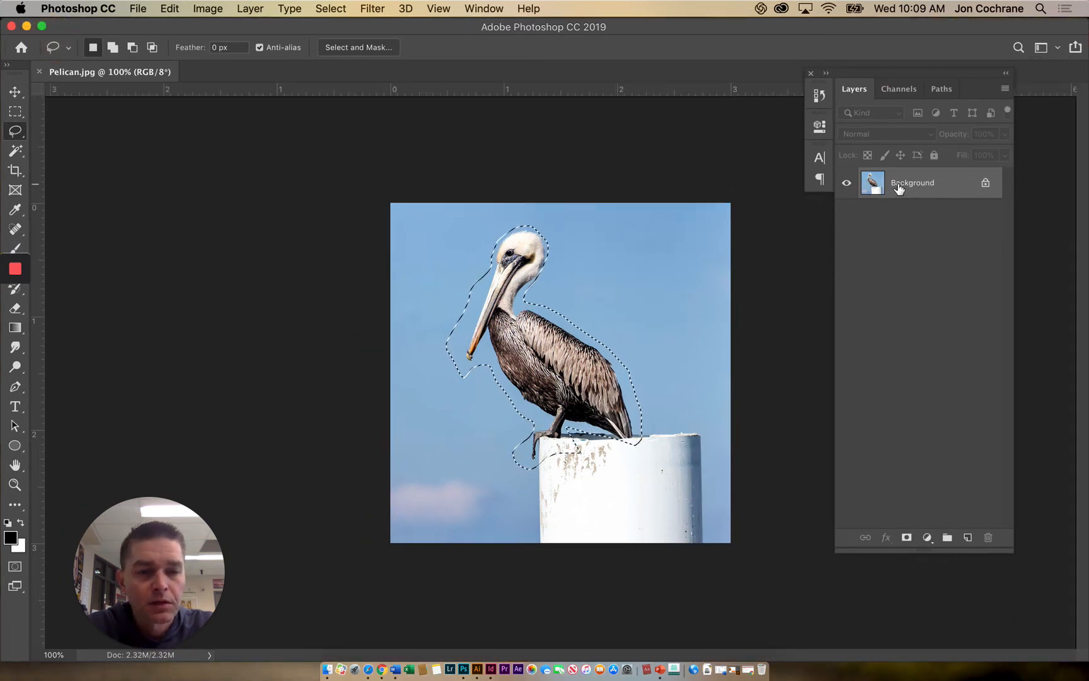
# - Convert the locked Background into a regular editable layer named Layer 0 with the default settings
pyautogui.doubleClick(899, 184)
pyautogui.click(673, 284)
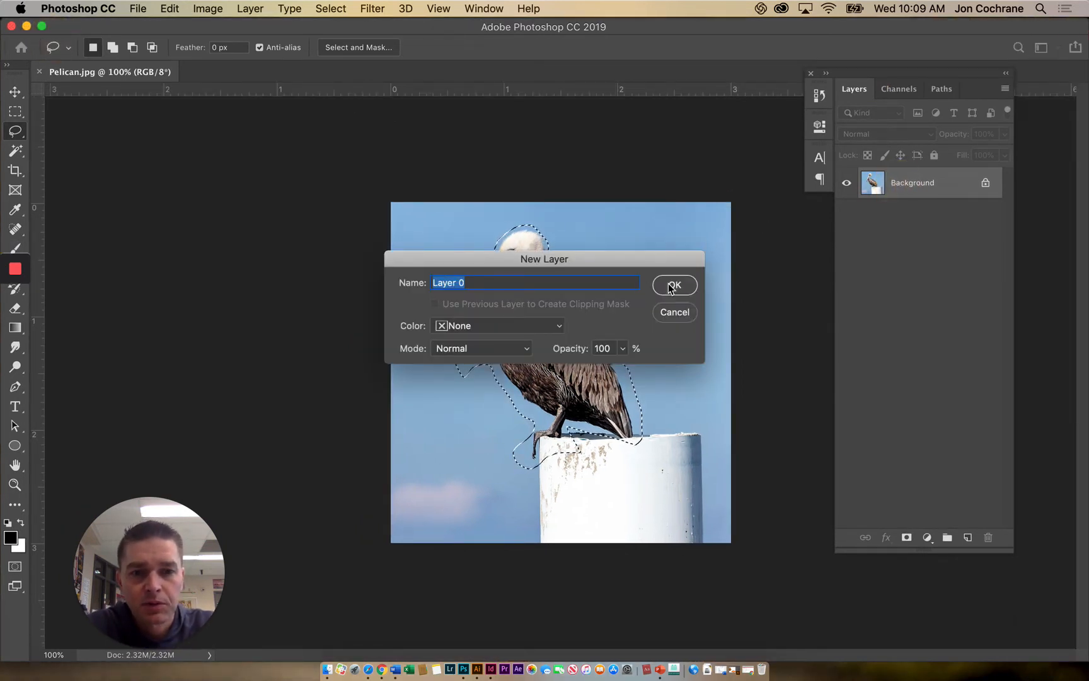
# - Try deleting the lassoed pelican area and deselecting it, undo these changes, and clear the selection
pyautogui.press('Delete')
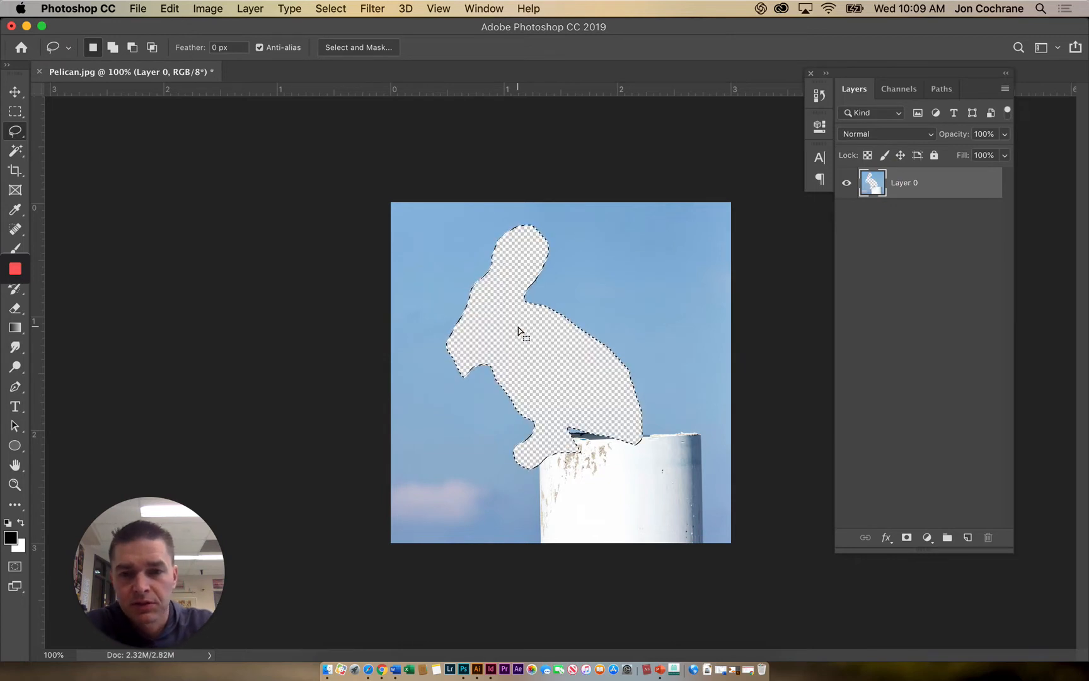
pyautogui.click(522, 331)
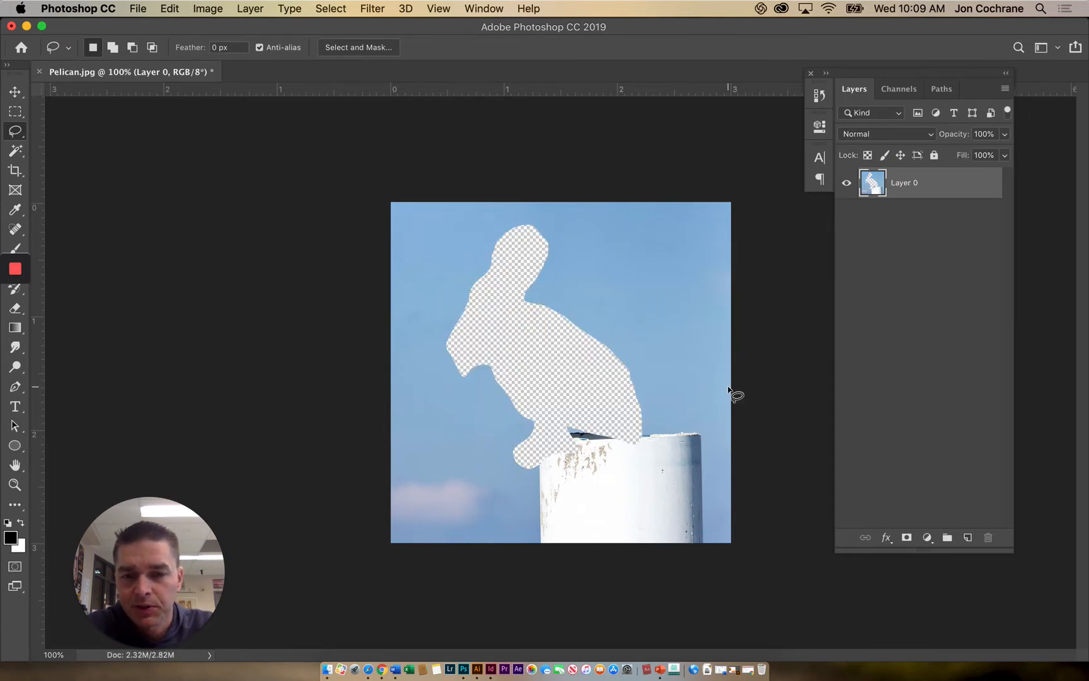
pyautogui.press('super+z')
pyautogui.press('super+z')
pyautogui.press('super+z')
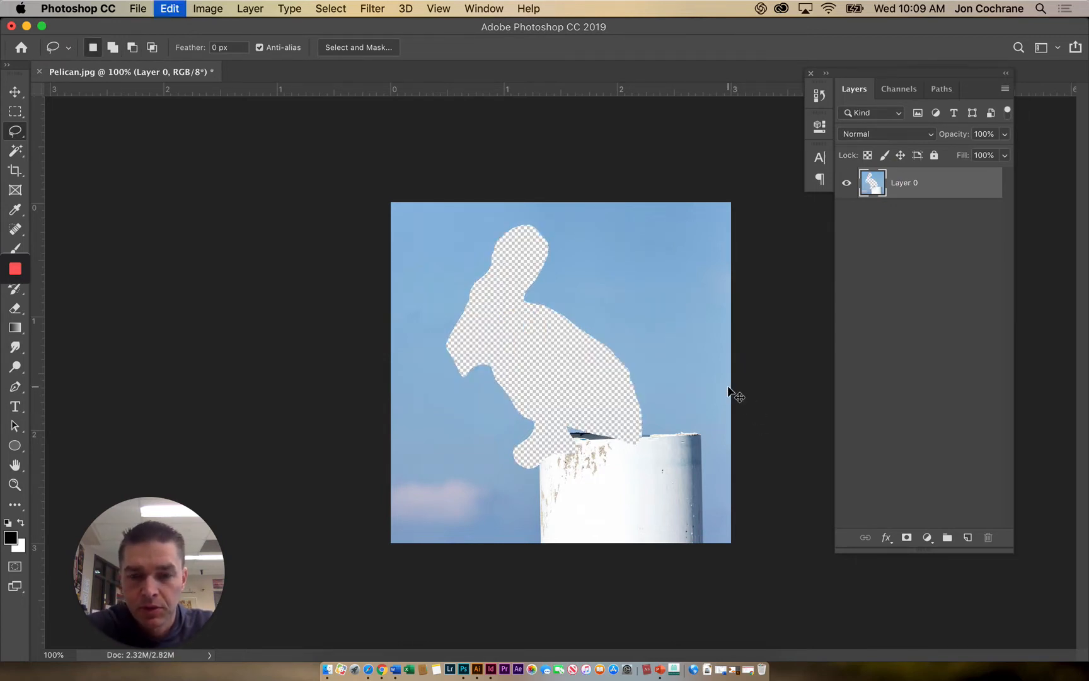
pyautogui.click(242, 261)
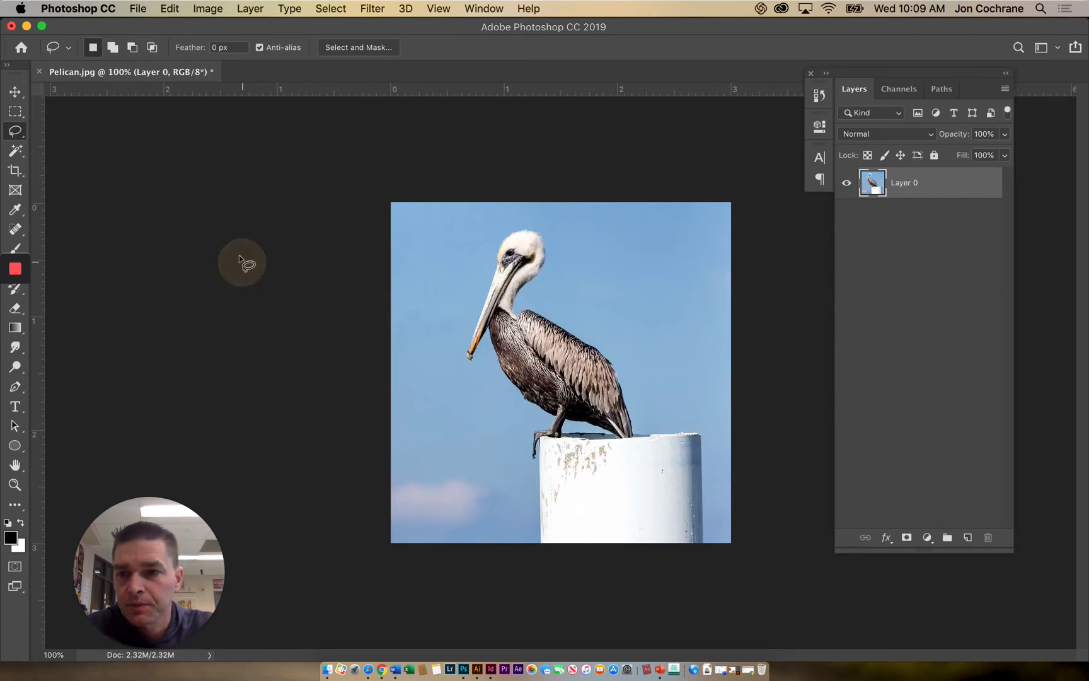
# - Select the pelican with the Polygonal Lasso Tool, placing straight segments loosely around its head, back, tail, feet, belly and beak
pyautogui.click(16, 131)
pyautogui.click(64, 142)
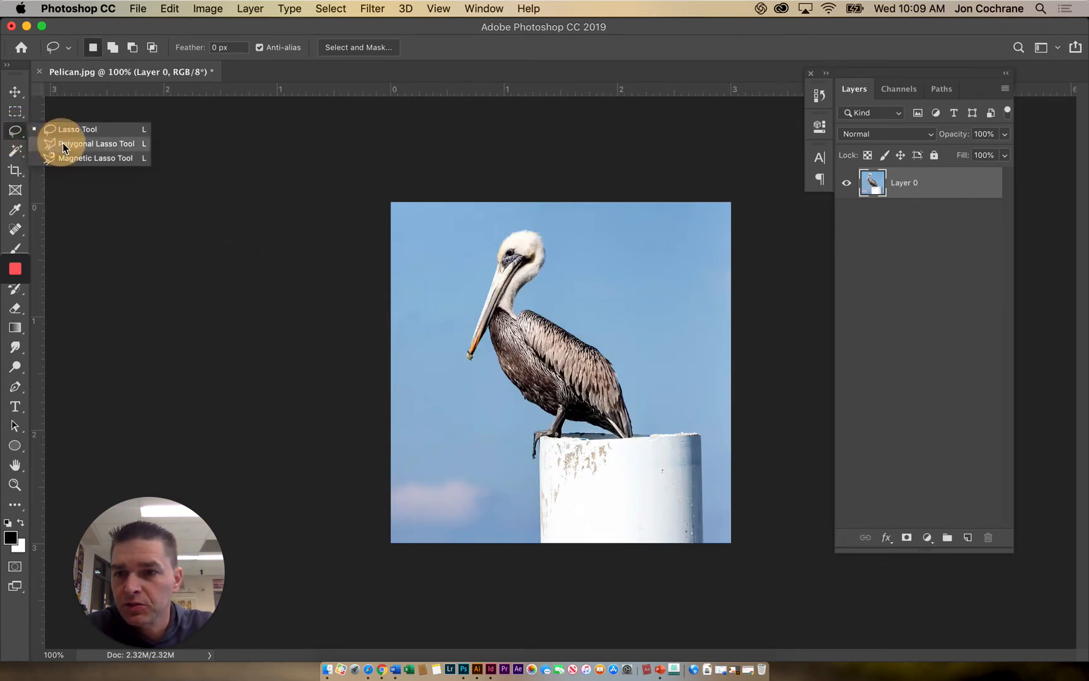
pyautogui.click(482, 238)
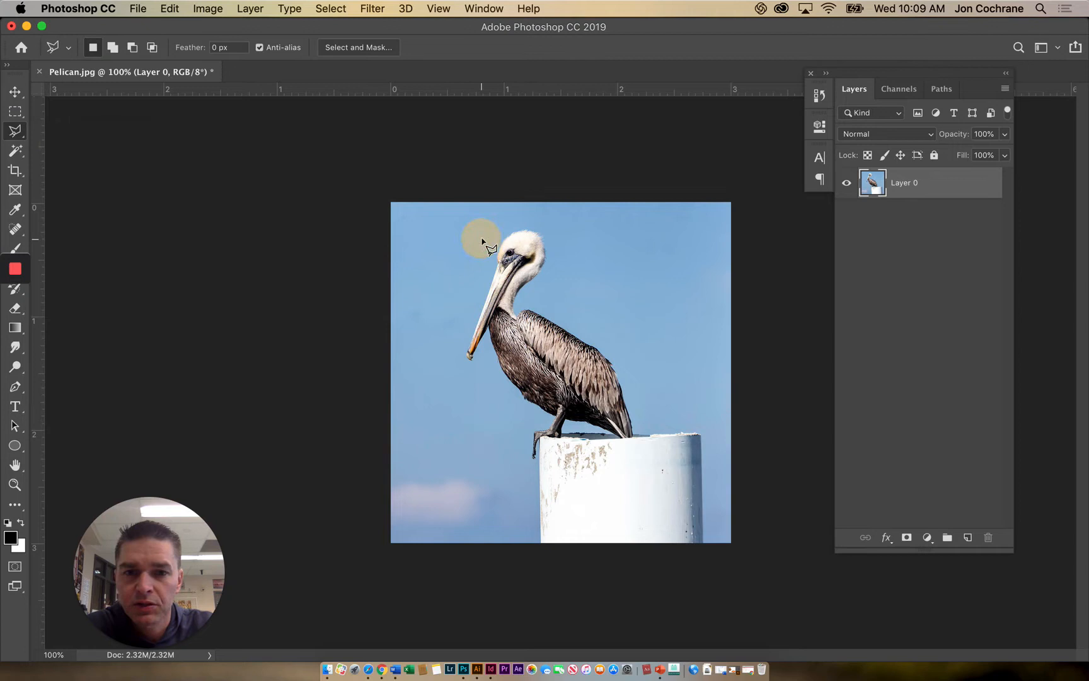
pyautogui.click(524, 216)
pyautogui.click(572, 241)
pyautogui.click(540, 294)
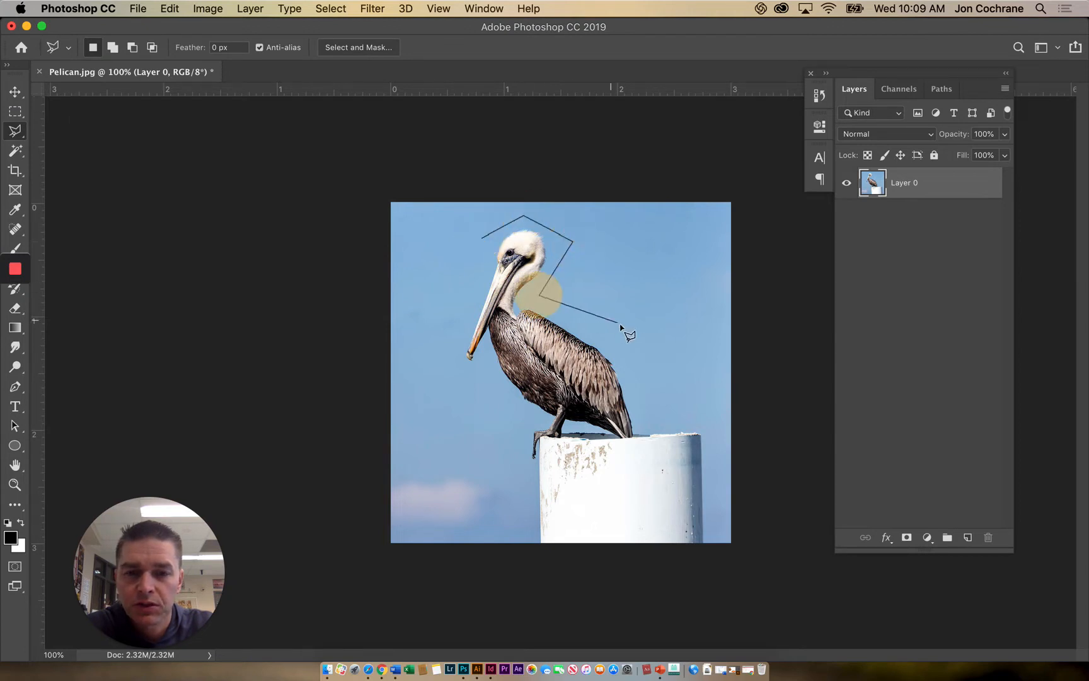
pyautogui.click(624, 325)
pyautogui.click(654, 430)
pyautogui.click(622, 462)
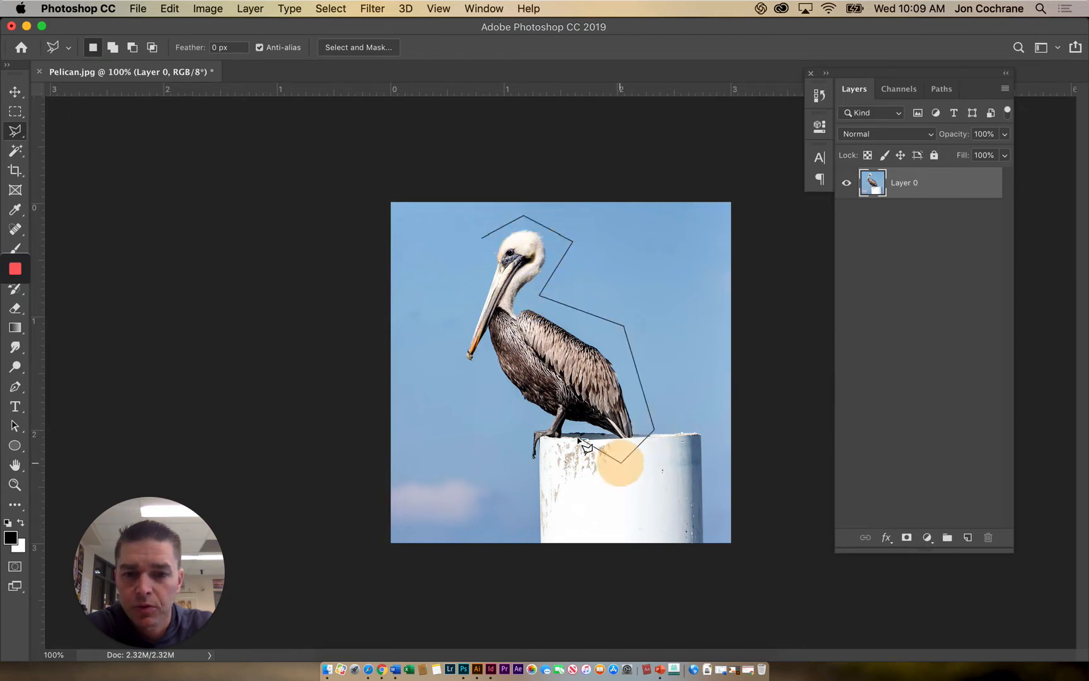
pyautogui.click(569, 430)
pyautogui.click(559, 453)
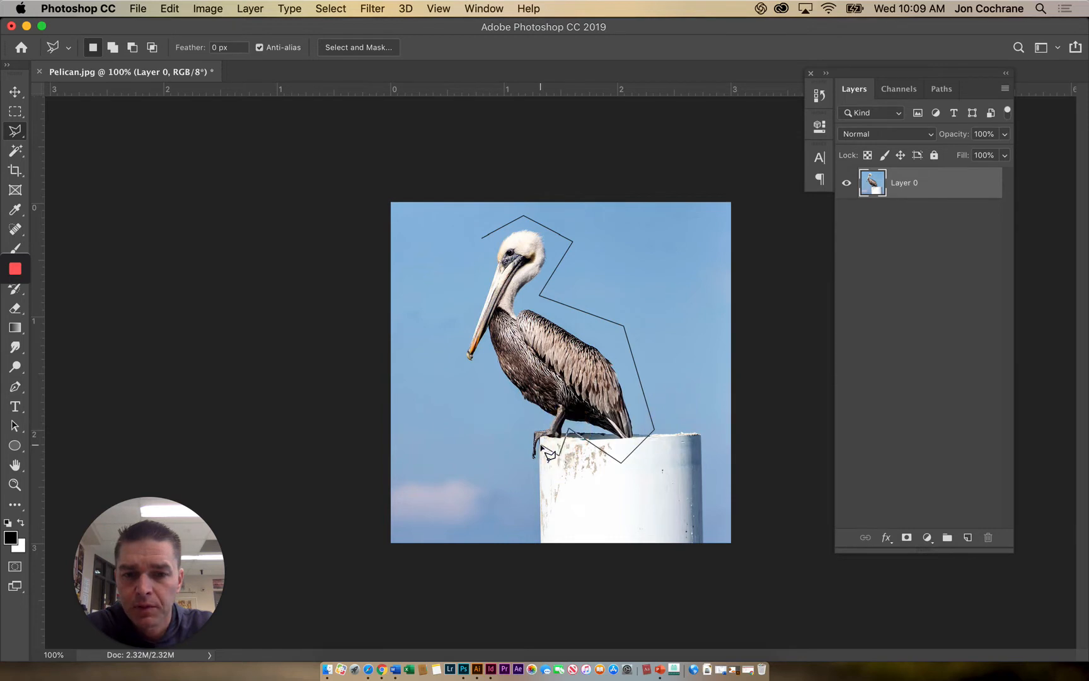
pyautogui.click(540, 436)
pyautogui.click(534, 471)
pyautogui.click(512, 439)
pyautogui.click(536, 415)
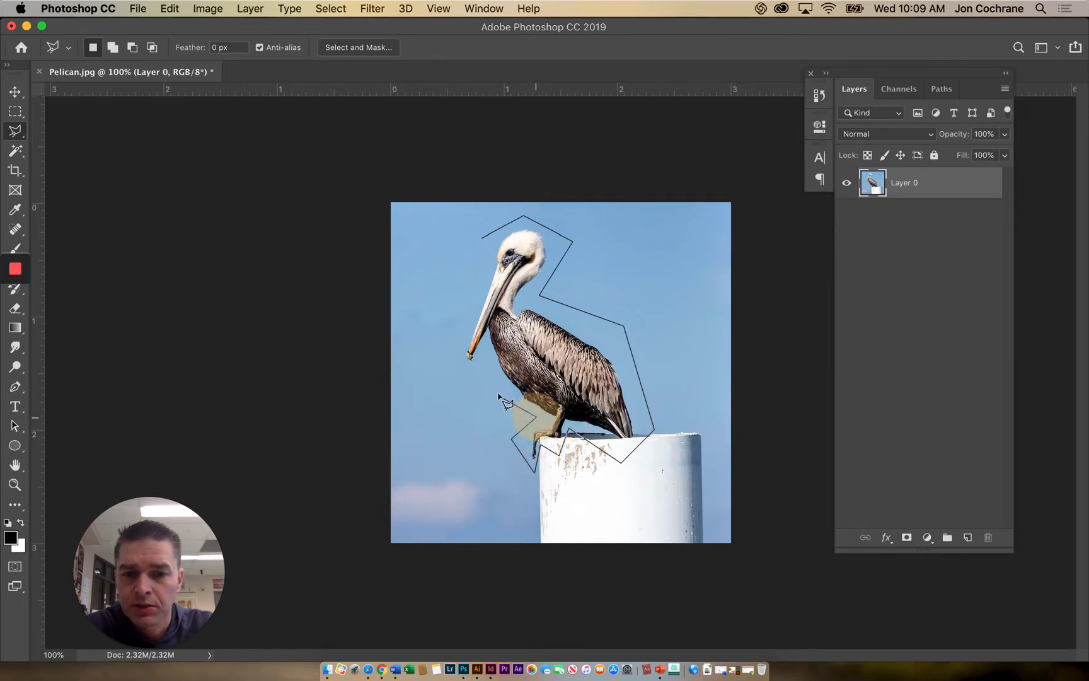
pyautogui.click(490, 360)
pyautogui.click(461, 383)
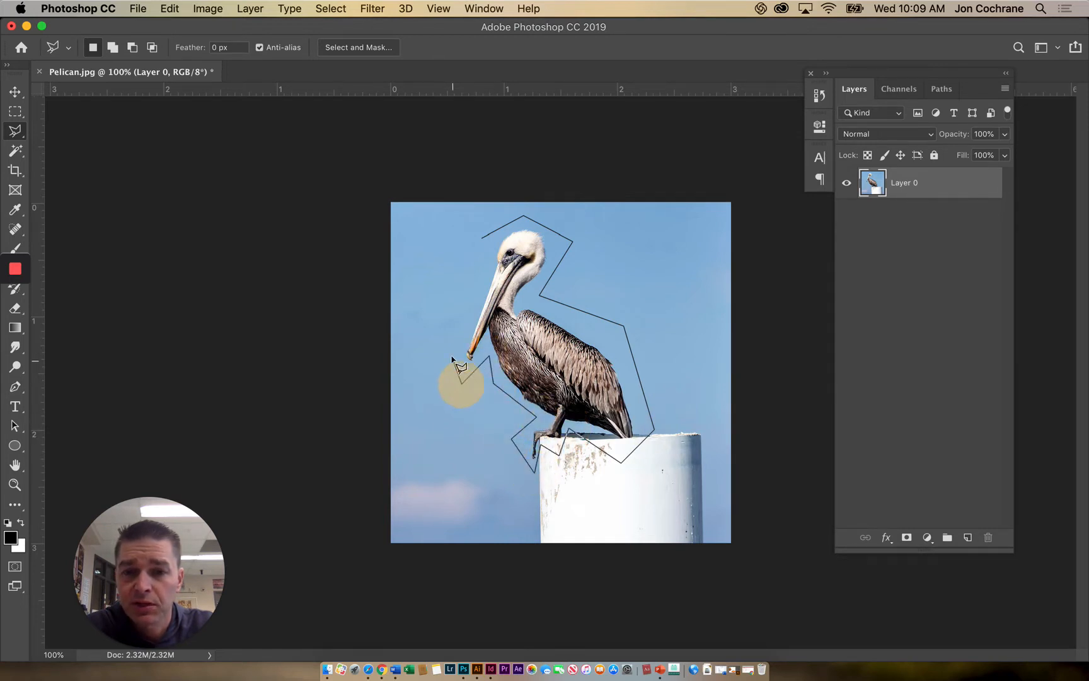
pyautogui.click(452, 356)
pyautogui.click(485, 237)
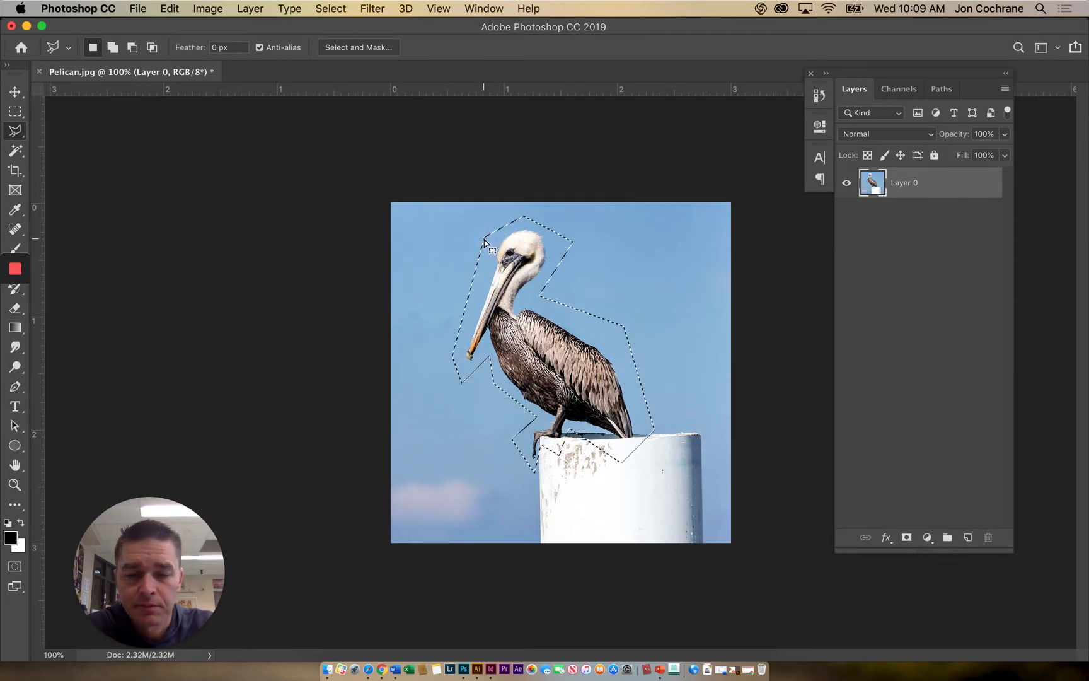
# - Select the white post with the Polygonal Lasso Tool, placing straight segments along its four sides
pyautogui.click(704, 434)
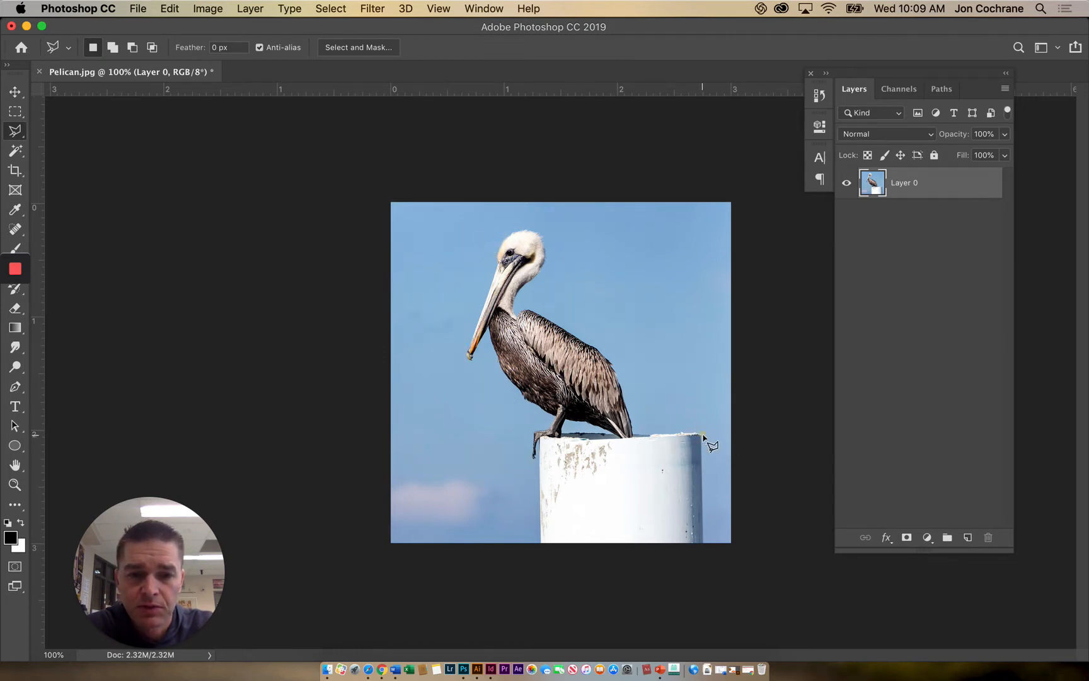
pyautogui.click(704, 547)
pyautogui.click(540, 547)
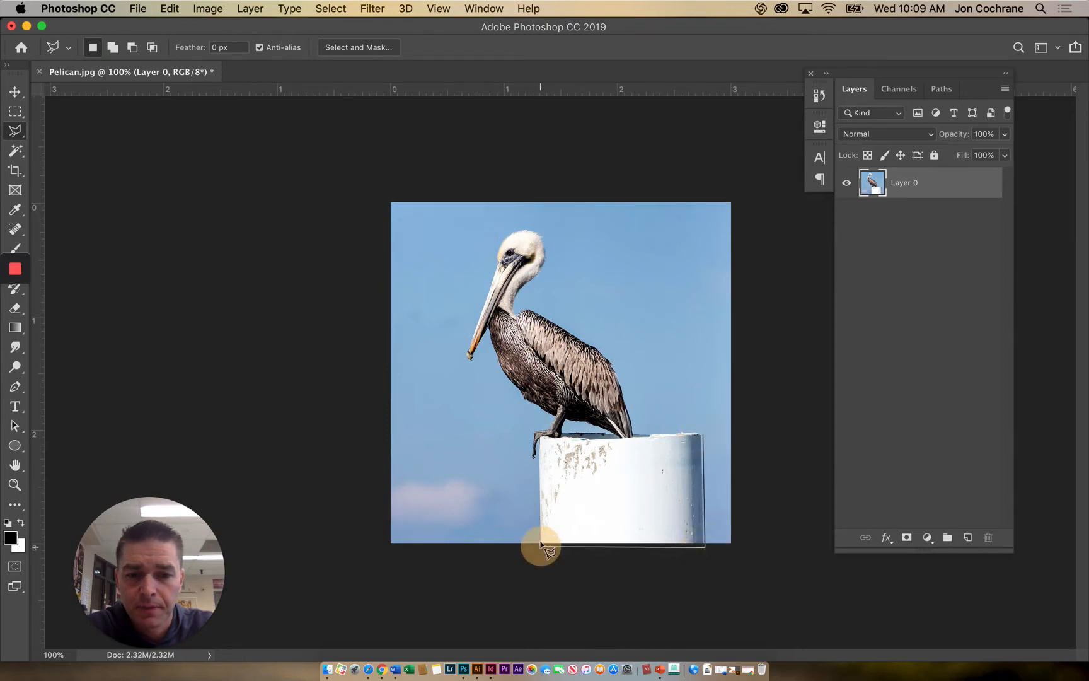
pyautogui.click(540, 436)
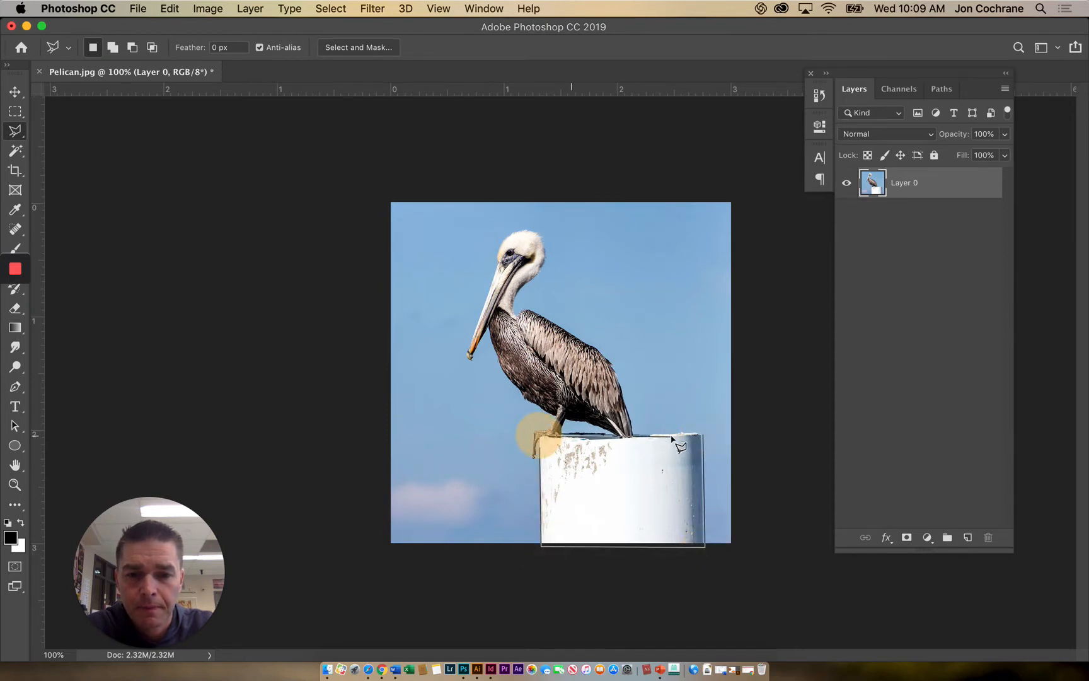
pyautogui.click(704, 435)
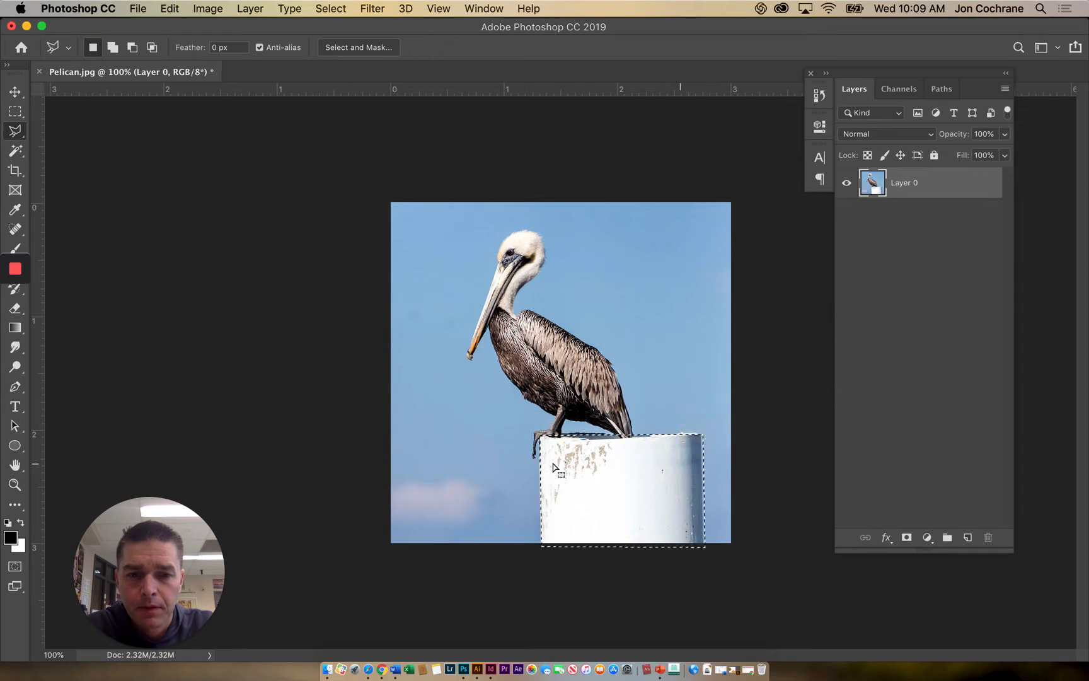
# - Select the pelican with the Magnetic Lasso Tool, tracing its neck, back, tail, belly, beak and head and closing the outline at the start
pyautogui.click(22, 138)
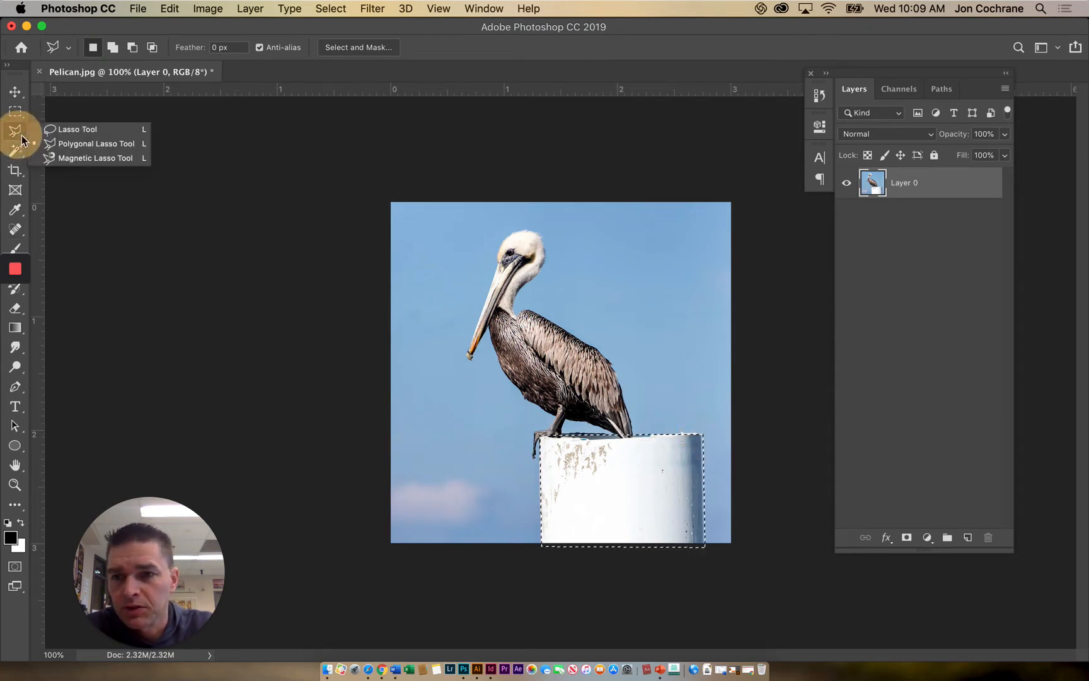
pyautogui.click(70, 158)
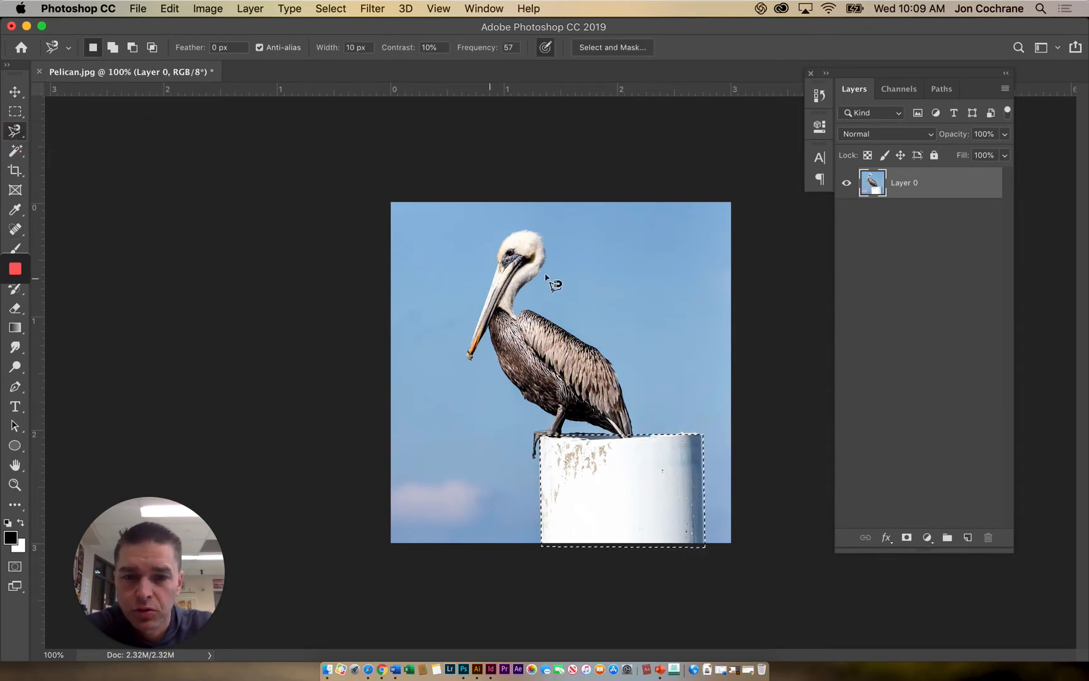
pyautogui.click(542, 234)
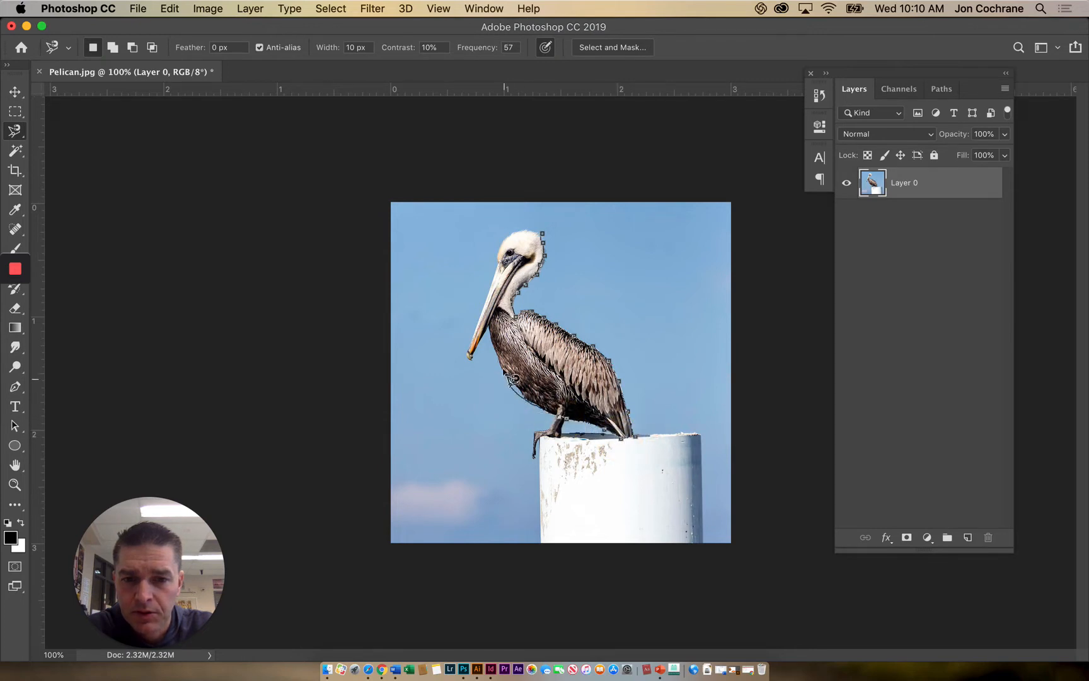
pyautogui.click(467, 360)
pyautogui.click(473, 338)
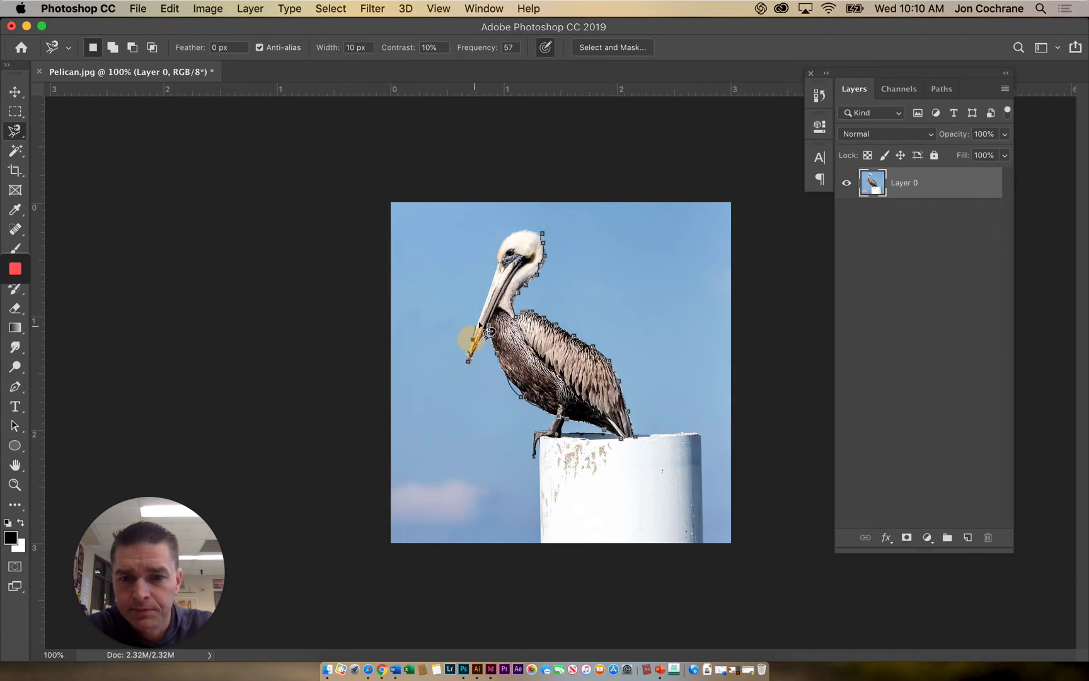
pyautogui.click(484, 305)
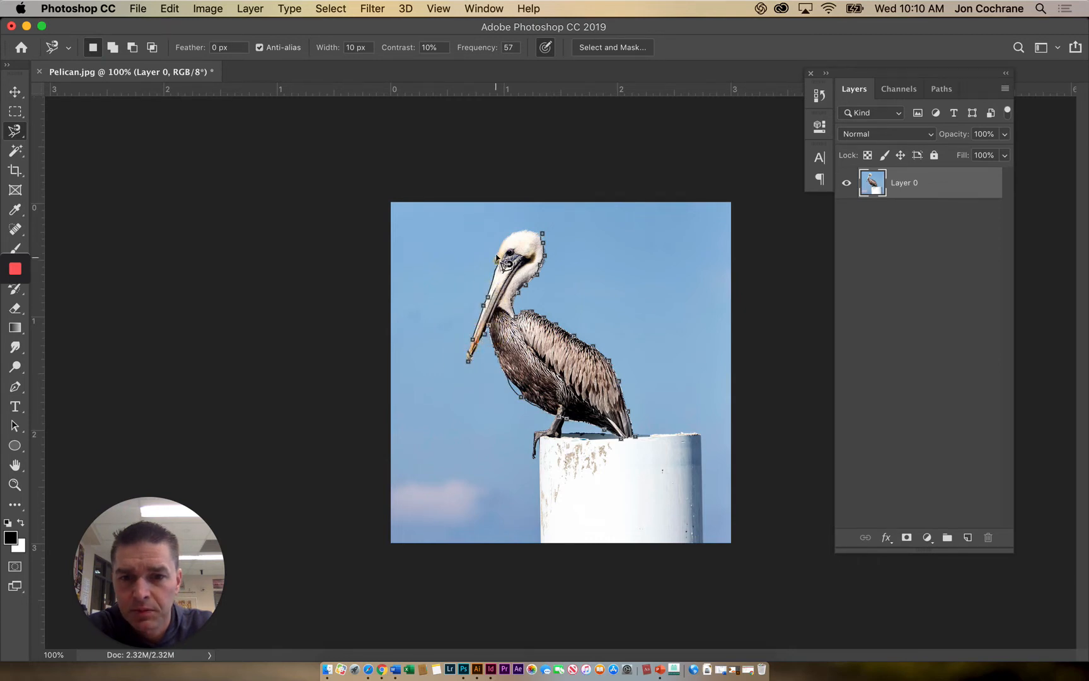
pyautogui.click(498, 258)
pyautogui.click(512, 228)
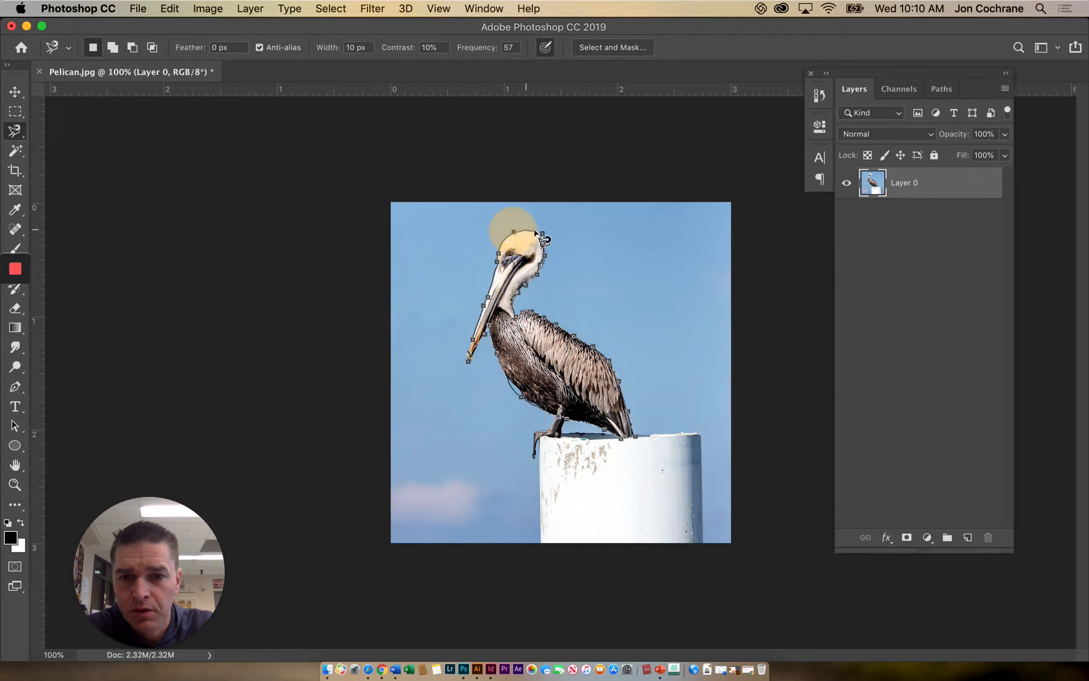
pyautogui.click(543, 234)
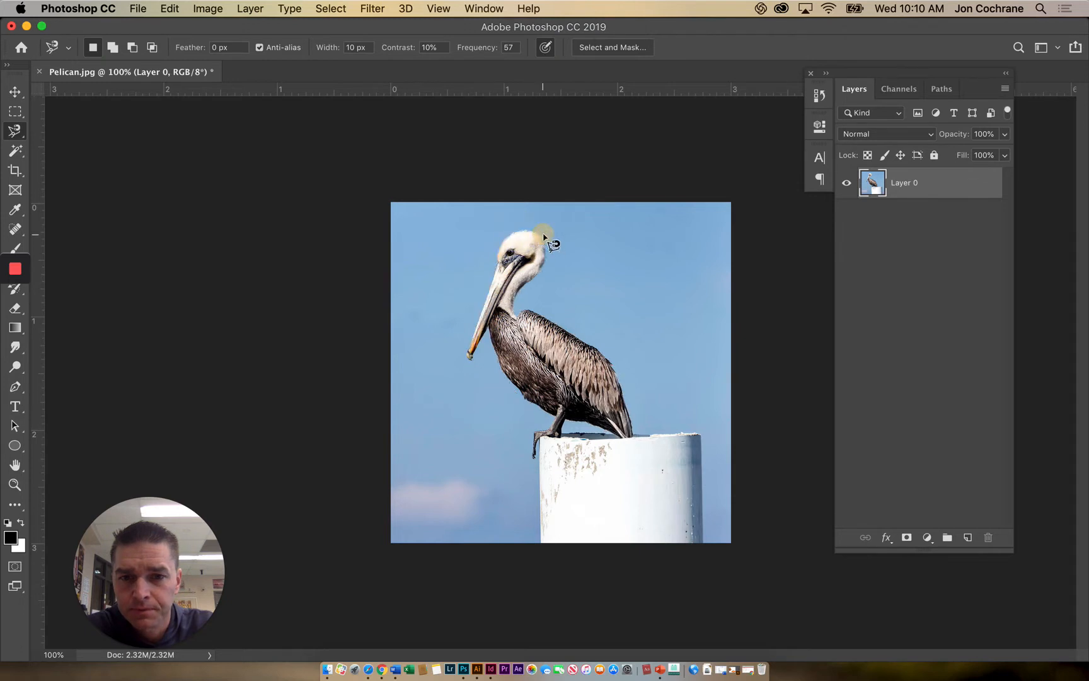
# - Add the missed tip of the beak to the pelican selection with the Magnetic Lasso Tool
pyautogui.press('shift')
pyautogui.click(472, 343)
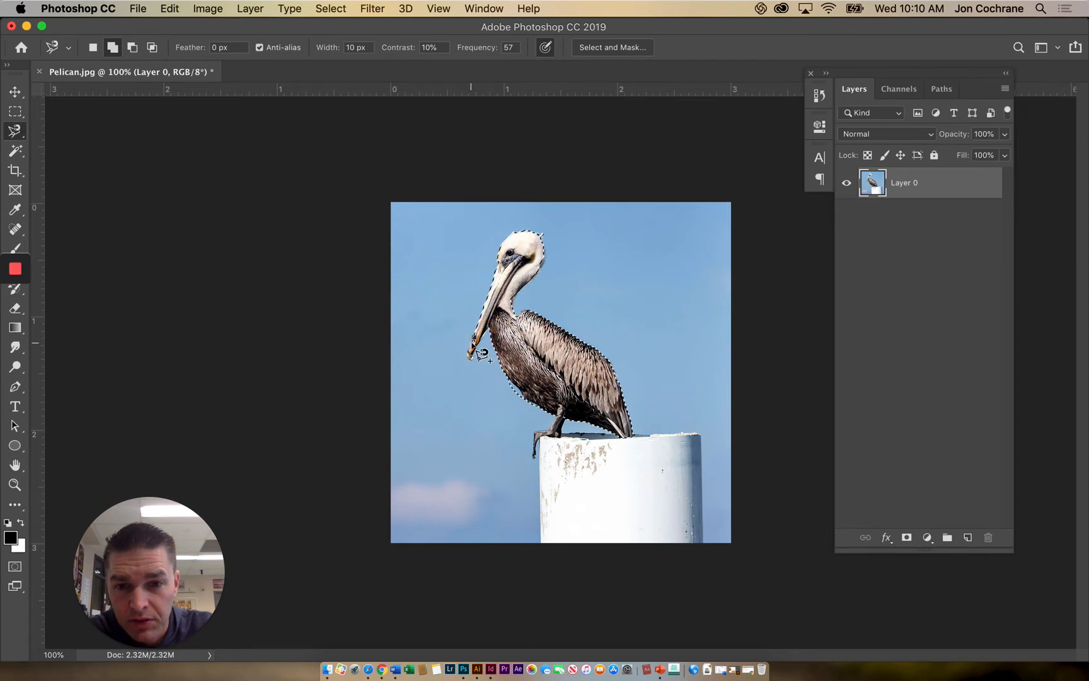
pyautogui.click(471, 342)
pyautogui.click(471, 346)
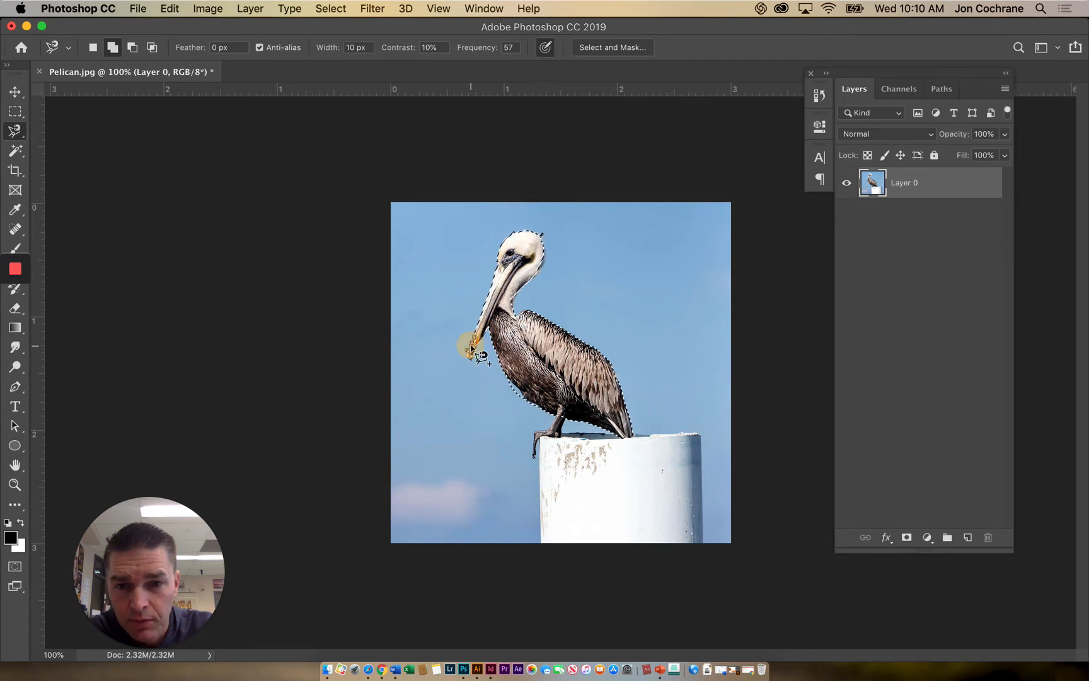
pyautogui.click(473, 341)
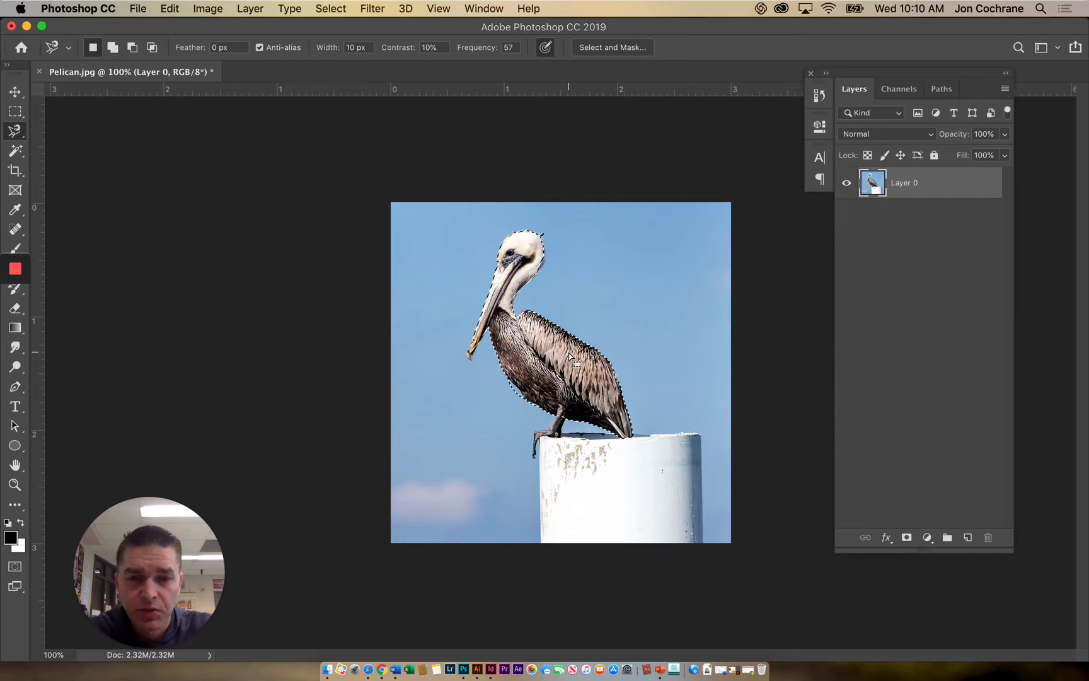
# - Try removing the selected pelican from the layer and restore it
pyautogui.press('super+x')
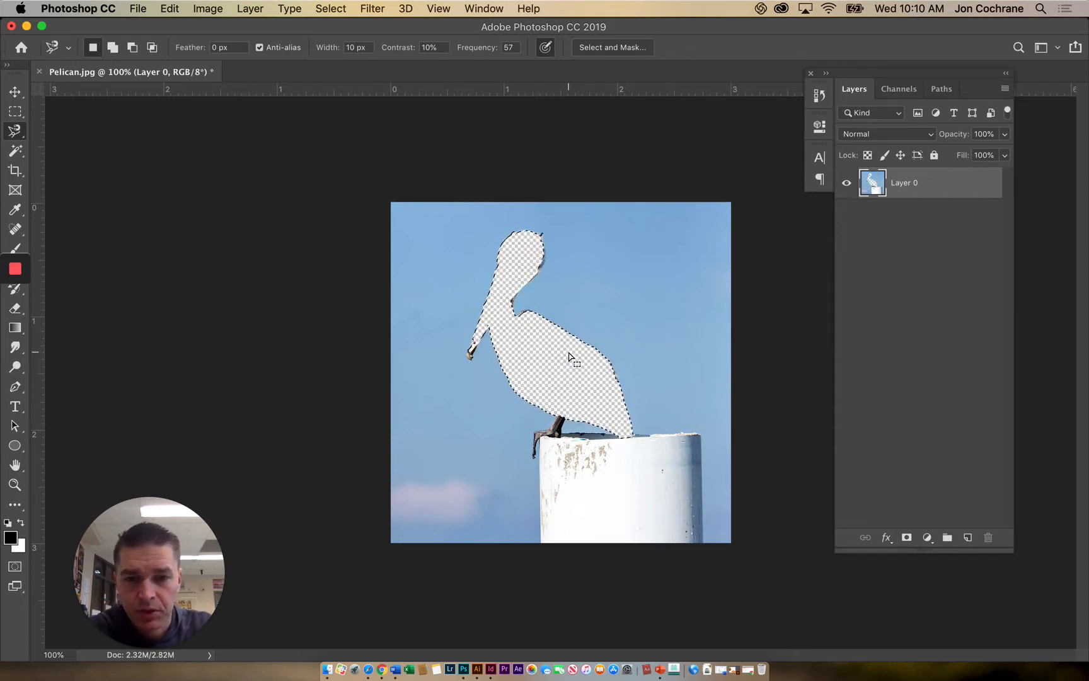
pyautogui.press('super+v')
# - Clear the selection and reselect the pelican with the Quick Selection Tool, reducing the brush size to 9 for the fine parts
pyautogui.click(14, 151)
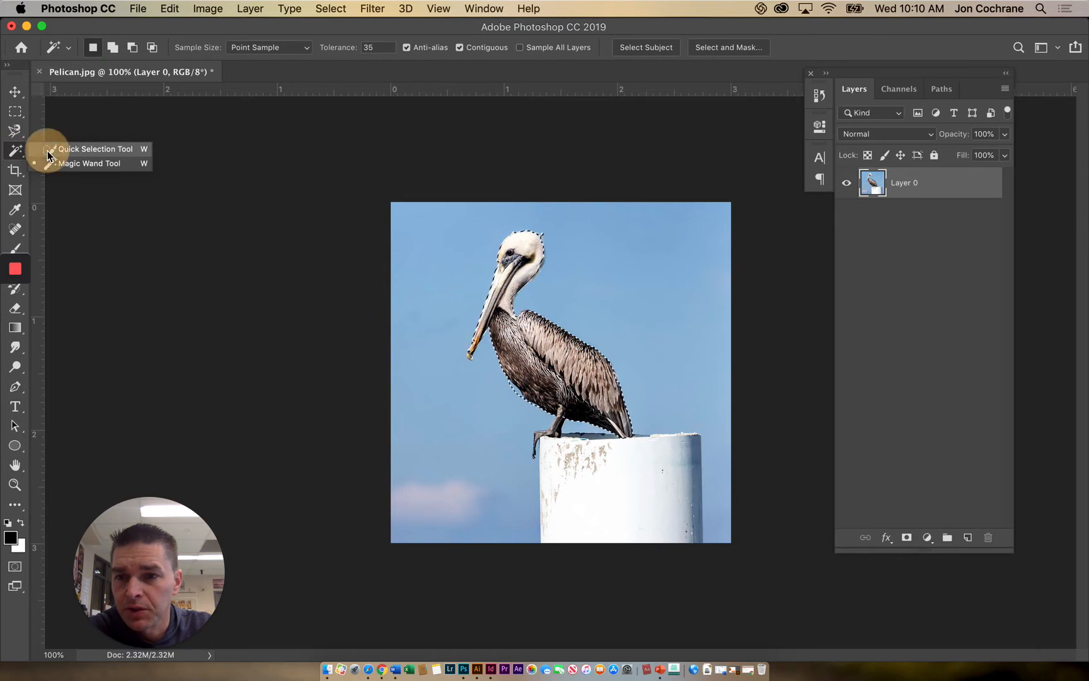
pyautogui.click(49, 148)
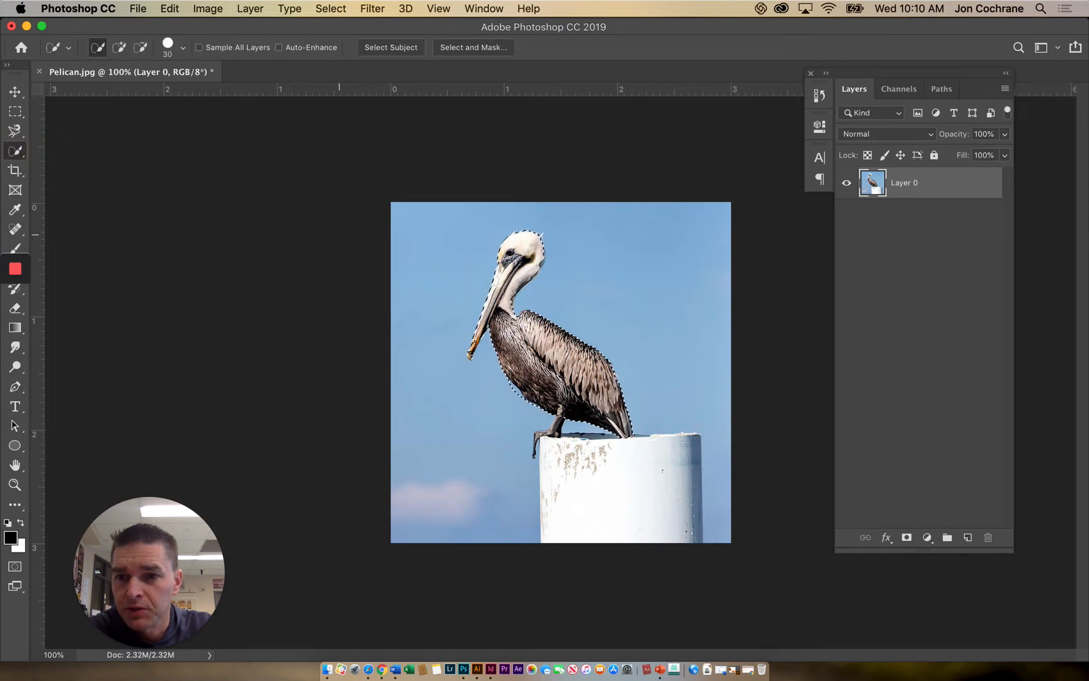
pyautogui.click(331, 8)
pyautogui.click(334, 40)
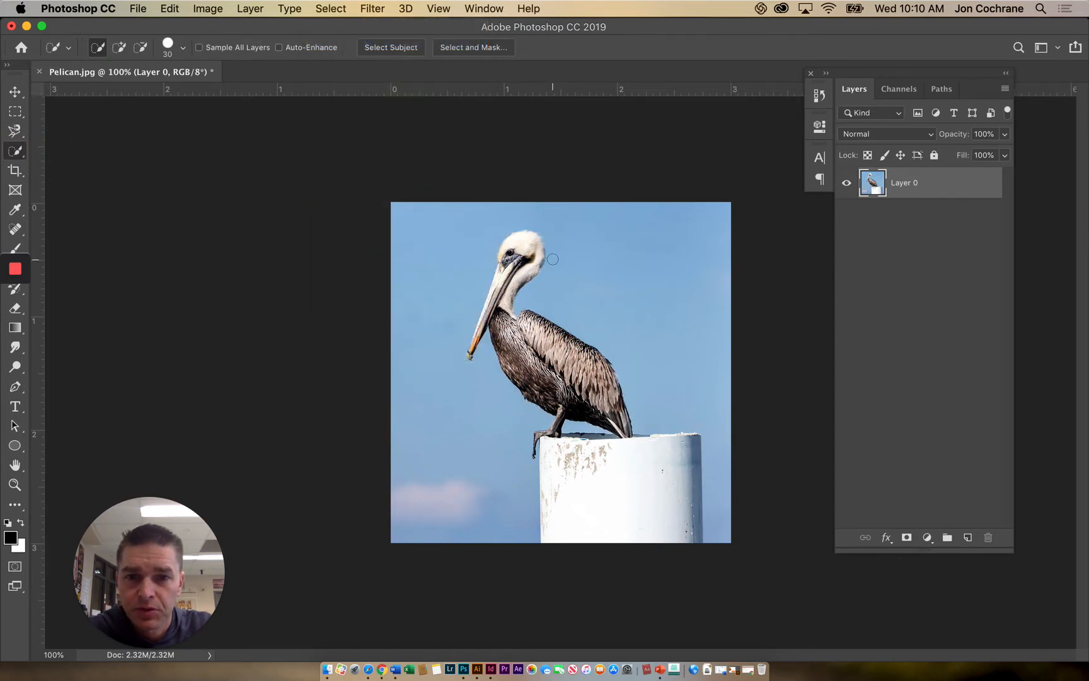
pyautogui.moveTo(534, 244)
pyautogui.mouseDown()
pyautogui.moveTo(500, 312)
pyautogui.moveTo(500, 287)
pyautogui.moveTo(506, 271)
pyautogui.moveTo(501, 303)
pyautogui.moveTo(517, 348)
pyautogui.moveTo(585, 396)
pyautogui.moveTo(543, 382)
pyautogui.moveTo(553, 335)
pyautogui.mouseUp()
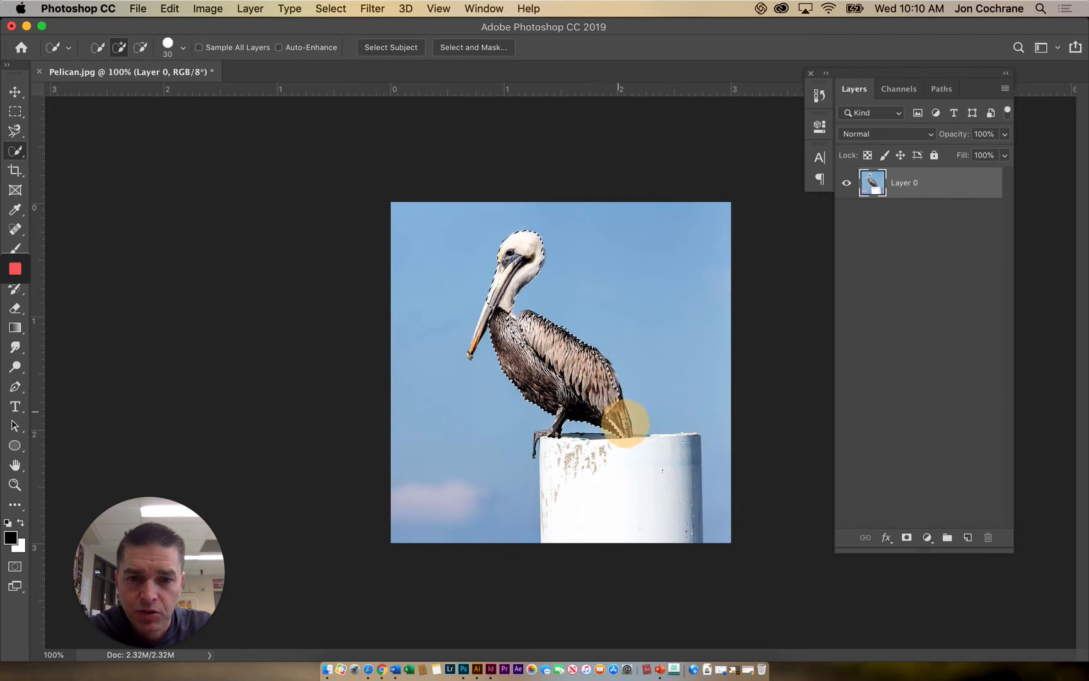
pyautogui.moveTo(617, 407); pyautogui.dragTo(507, 335)
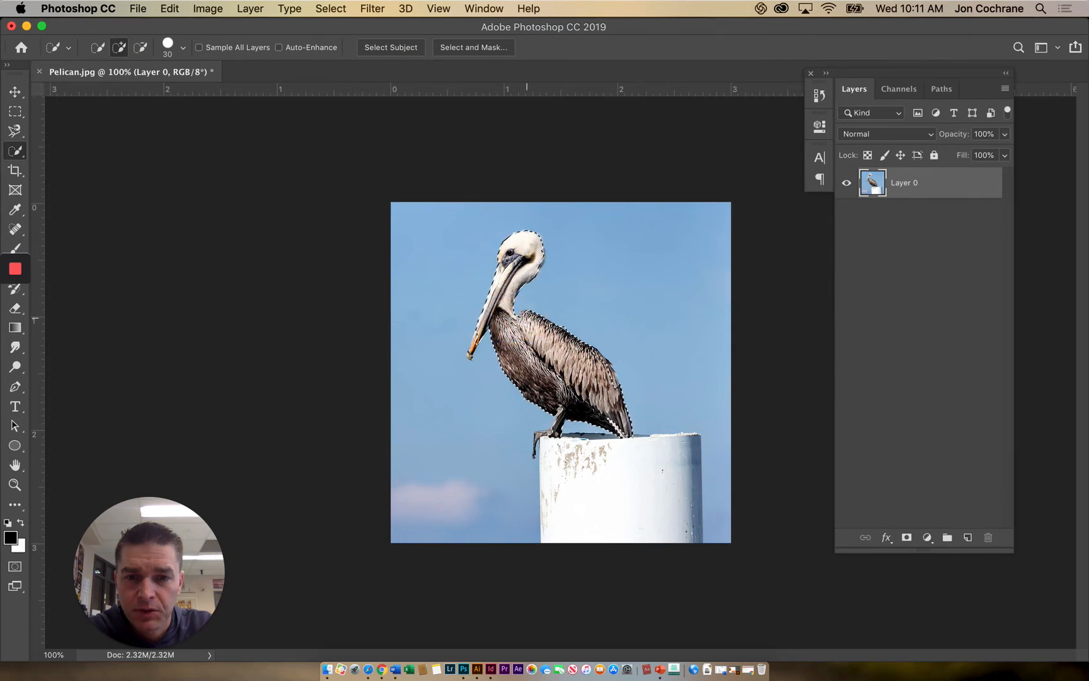
pyautogui.press('[')
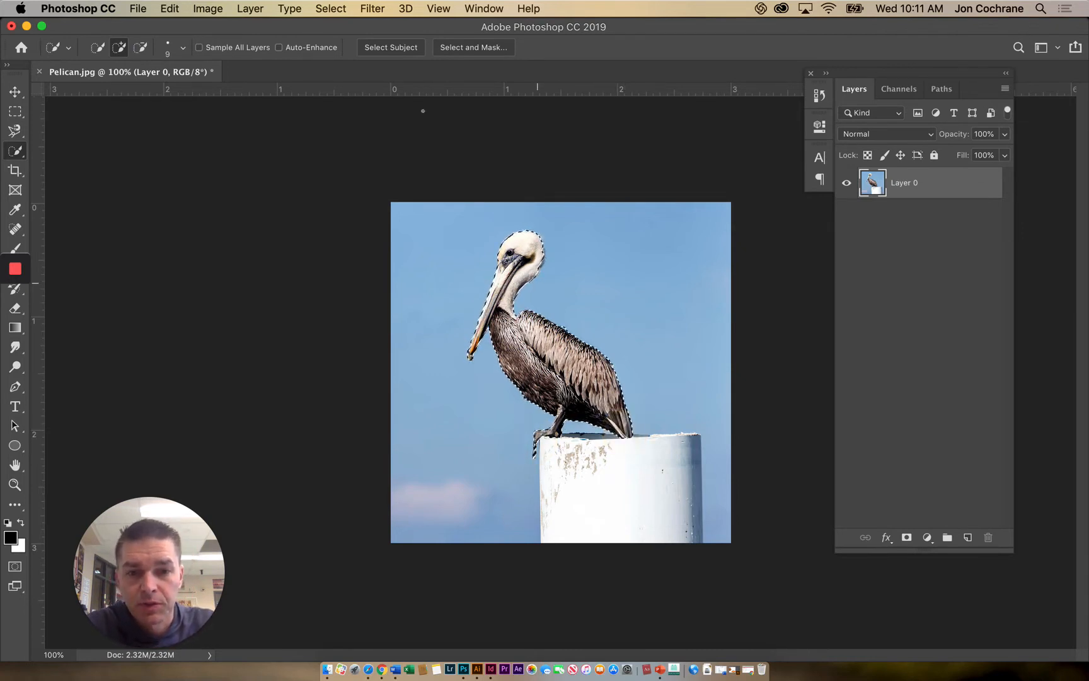
# - Try inverting the selection and deleting the sky and post around the pelican, and undo the deletion
pyautogui.click(214, 13)
pyautogui.click(341, 70)
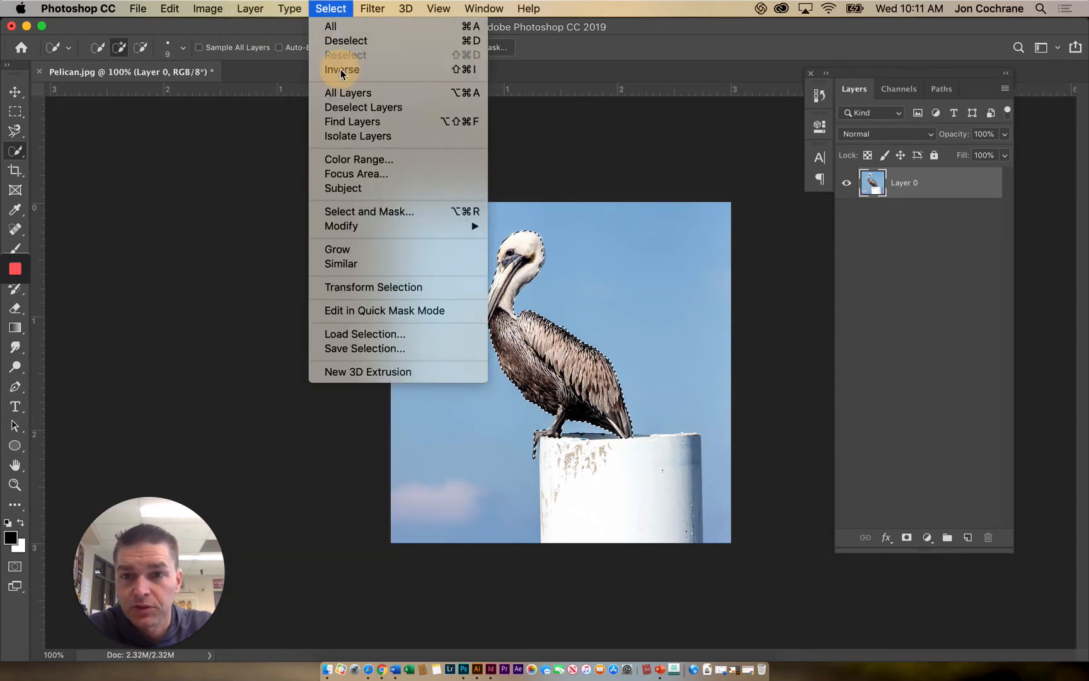
pyautogui.press('Delete')
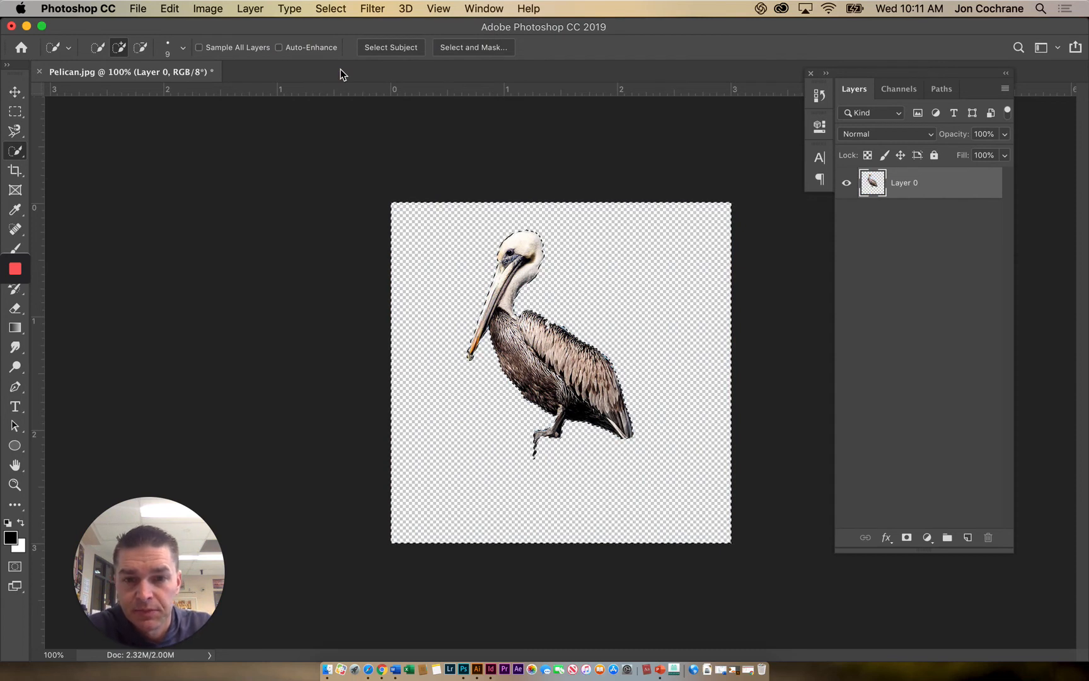
pyautogui.click(15, 111)
pyautogui.click(370, 216)
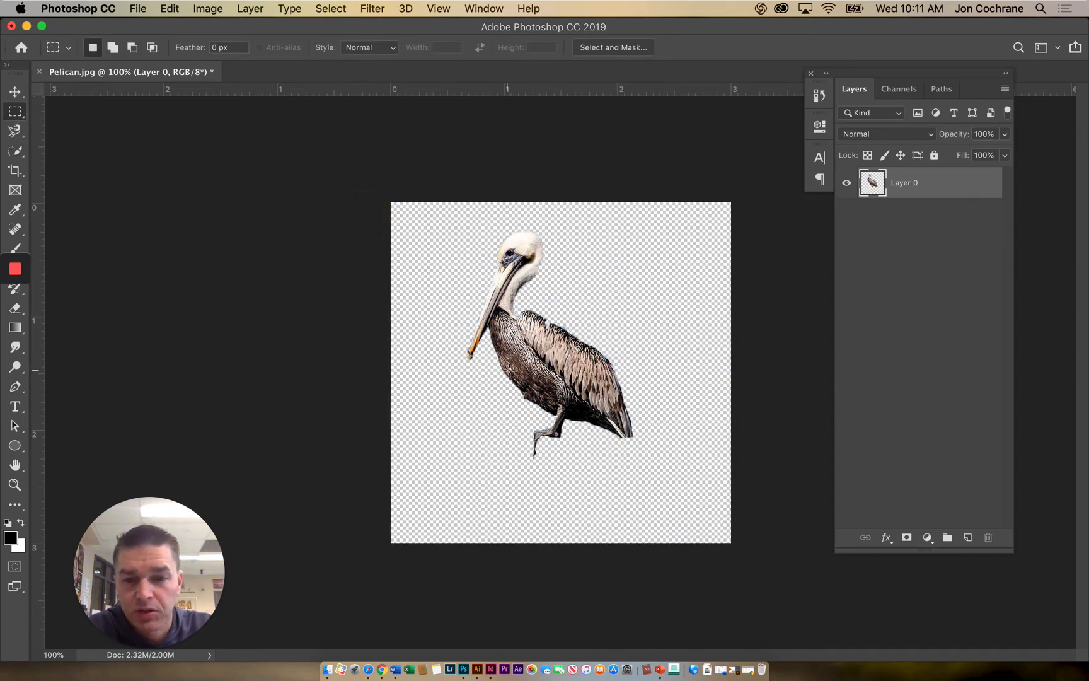
pyautogui.press('super+z')
pyautogui.press('super+z')
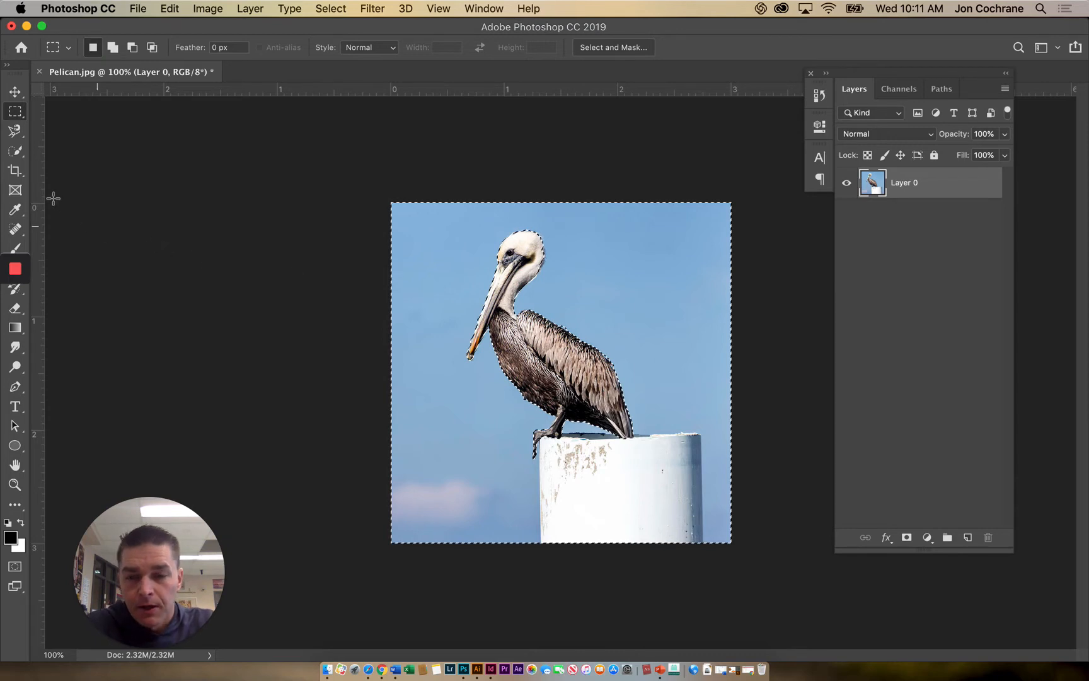
# - Clear the selection and try selecting the pelican's wing, breast, beak and head piece by piece with the Magic Wand Tool
pyautogui.click(16, 152)
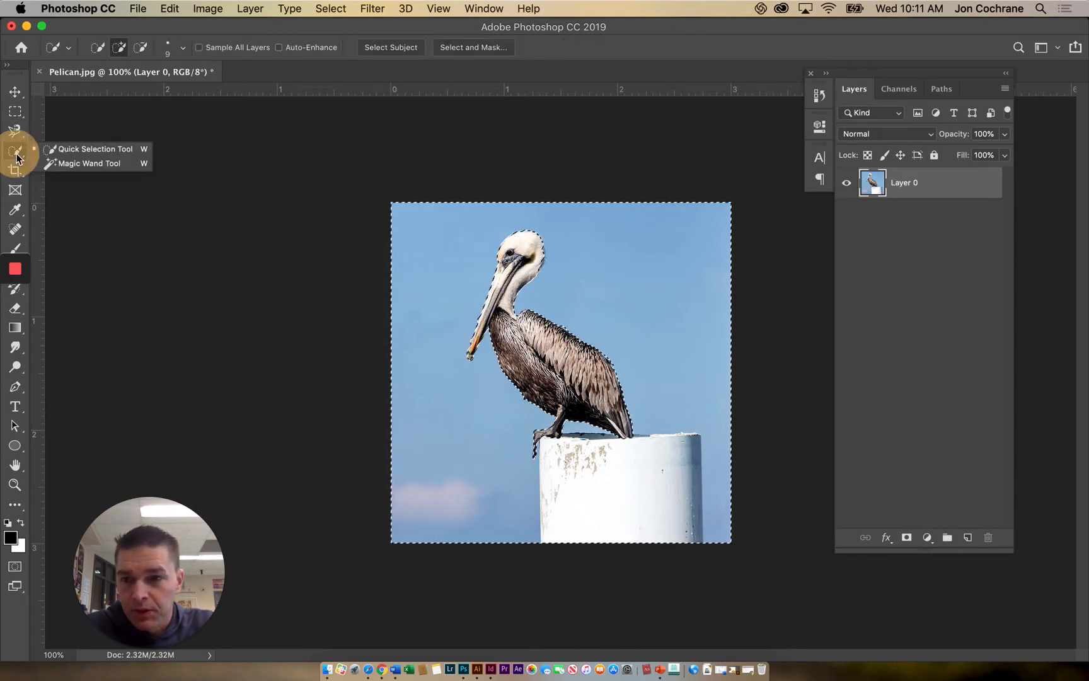
pyautogui.click(59, 163)
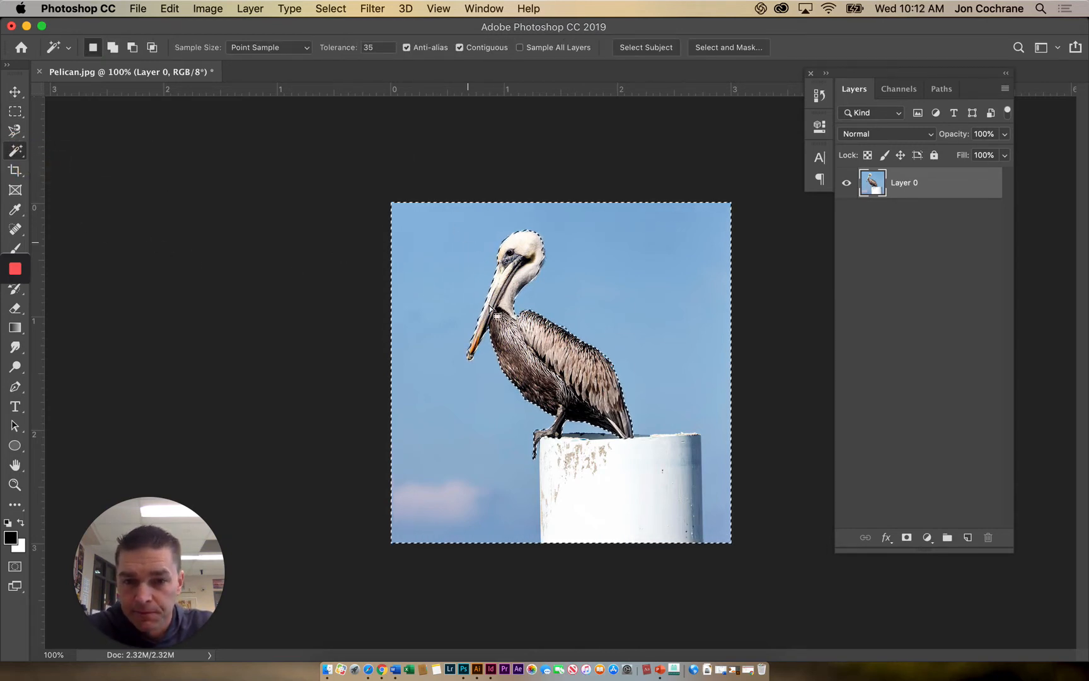
pyautogui.press('super+d')
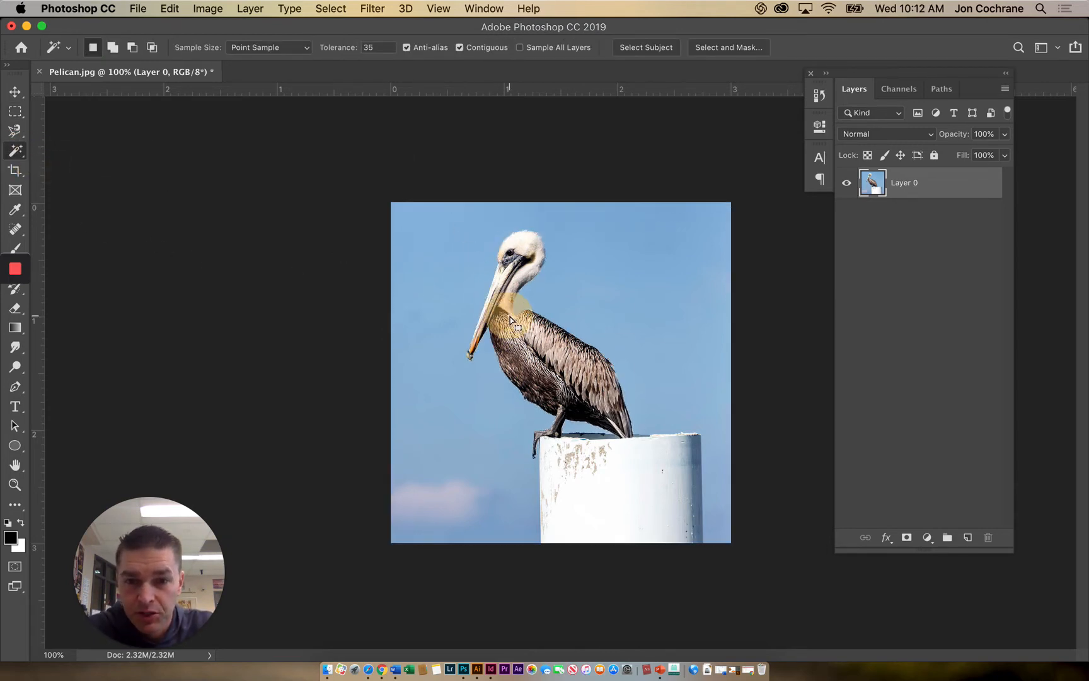
pyautogui.click(549, 355)
pyautogui.keyDown('shift'); pyautogui.click(560, 361); pyautogui.keyUp('shift')
pyautogui.keyDown('shift'); pyautogui.click(581, 380); pyautogui.keyUp('shift')
pyautogui.keyDown('shift'); pyautogui.click(559, 352); pyautogui.keyUp('shift')
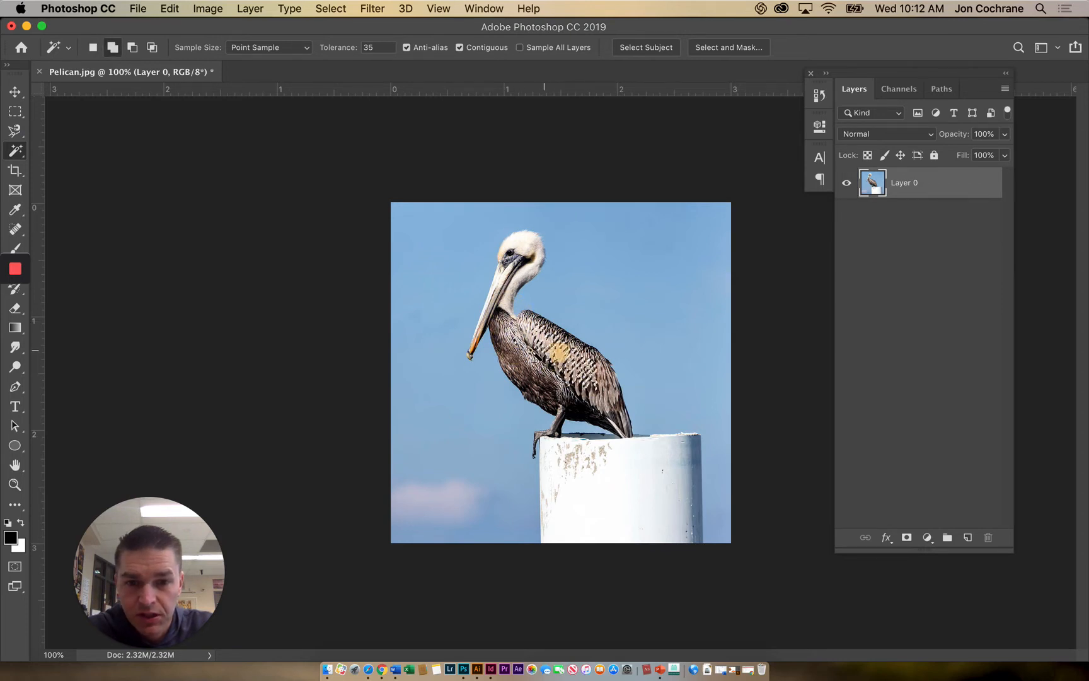
pyautogui.keyDown('shift'); pyautogui.click(536, 362); pyautogui.keyUp('shift')
pyautogui.keyDown('shift'); pyautogui.click(519, 359); pyautogui.keyUp('shift')
pyautogui.keyDown('shift'); pyautogui.click(510, 334); pyautogui.keyUp('shift')
pyautogui.keyDown('shift'); pyautogui.click(503, 299); pyautogui.keyUp('shift')
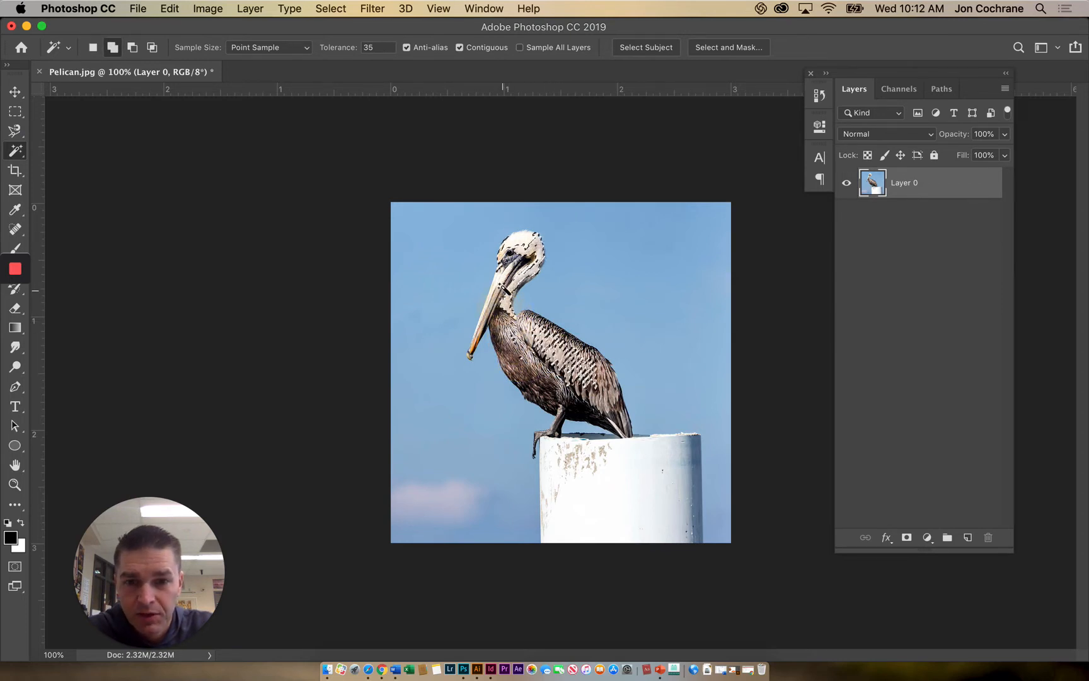
pyautogui.keyDown('shift'); pyautogui.click(520, 250); pyautogui.keyUp('shift')
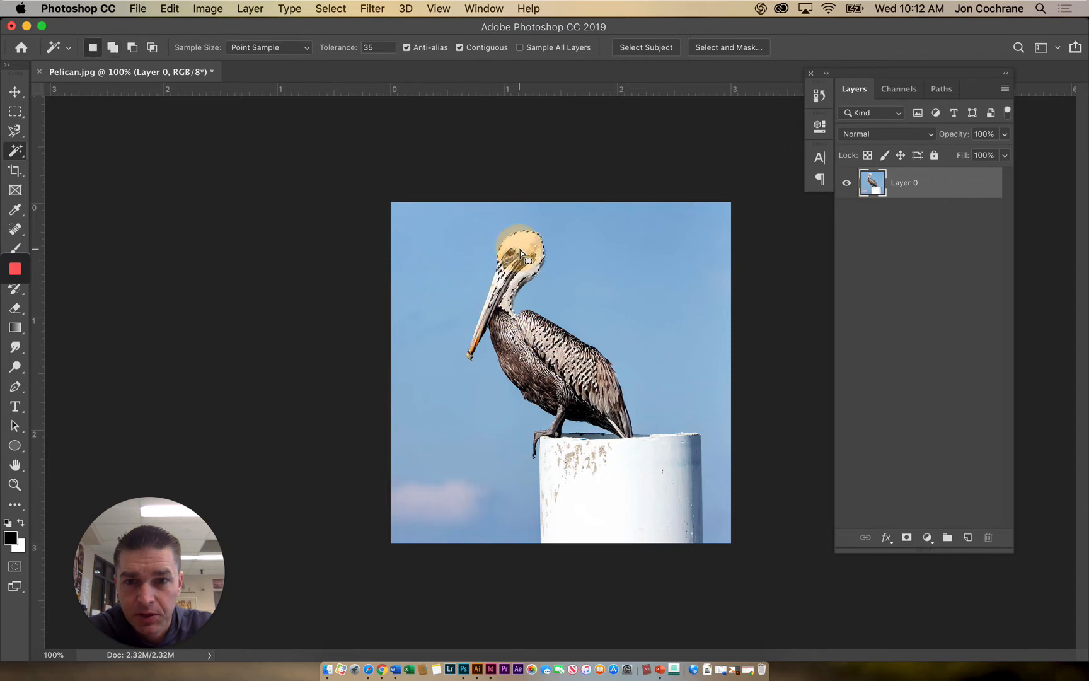
# - Select the blue sky with the Magic Wand Tool, adding the pink cloud and the small gap under the pelican's tail
pyautogui.click(642, 276)
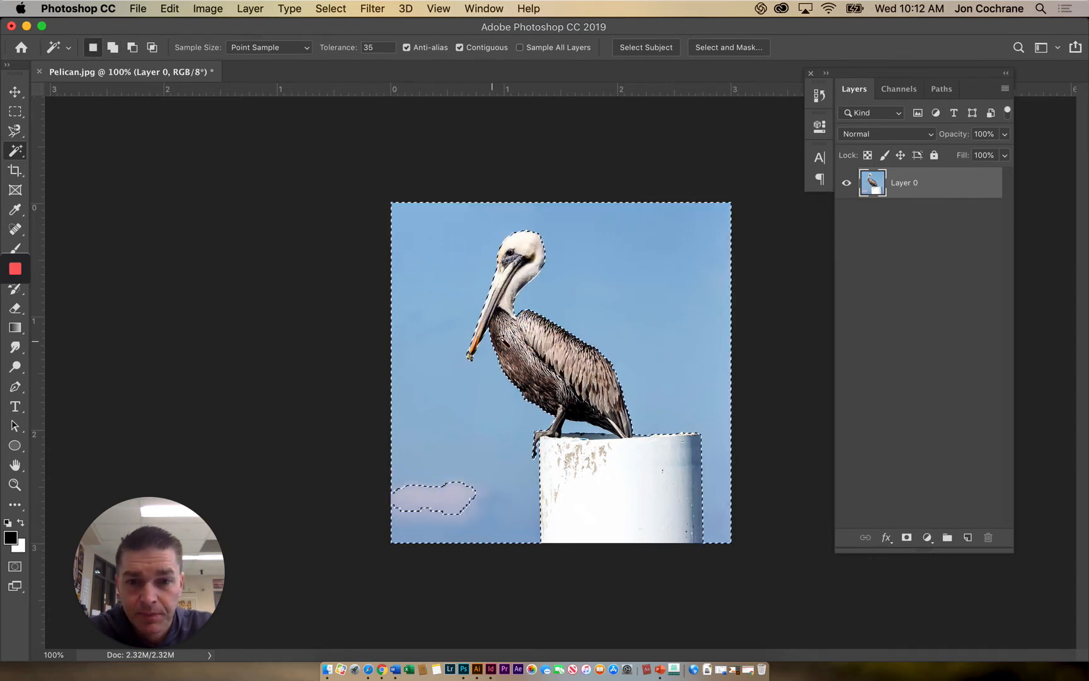
pyautogui.keyDown('shift'); pyautogui.click(432, 501); pyautogui.keyUp('shift')
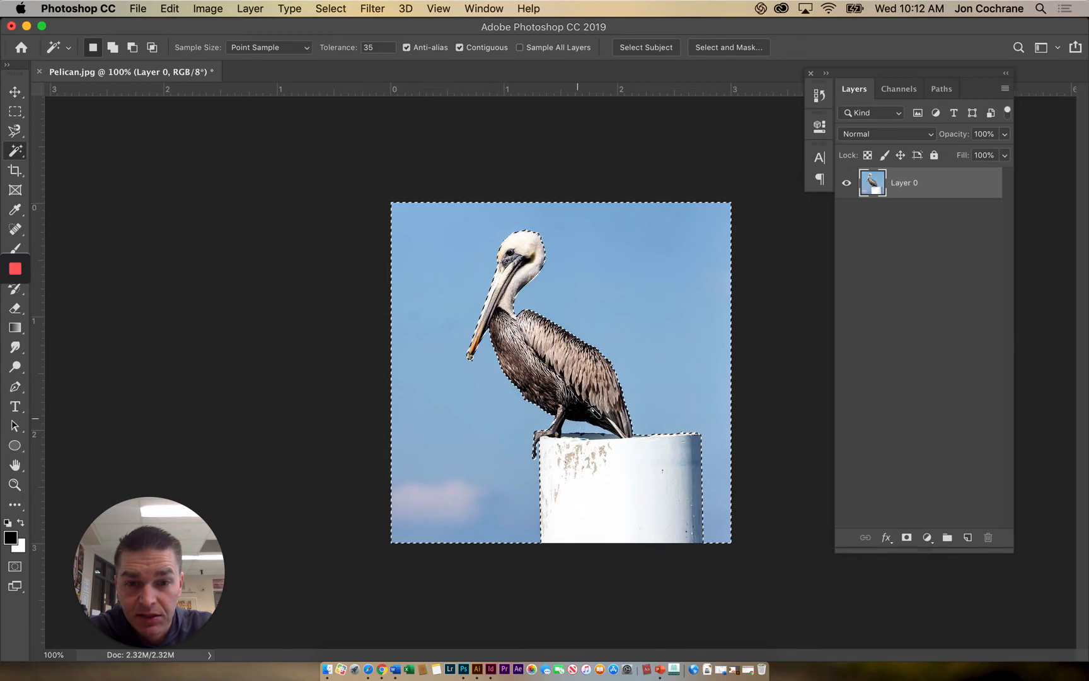
pyautogui.keyDown('shift'); pyautogui.click(587, 429); pyautogui.keyUp('shift')
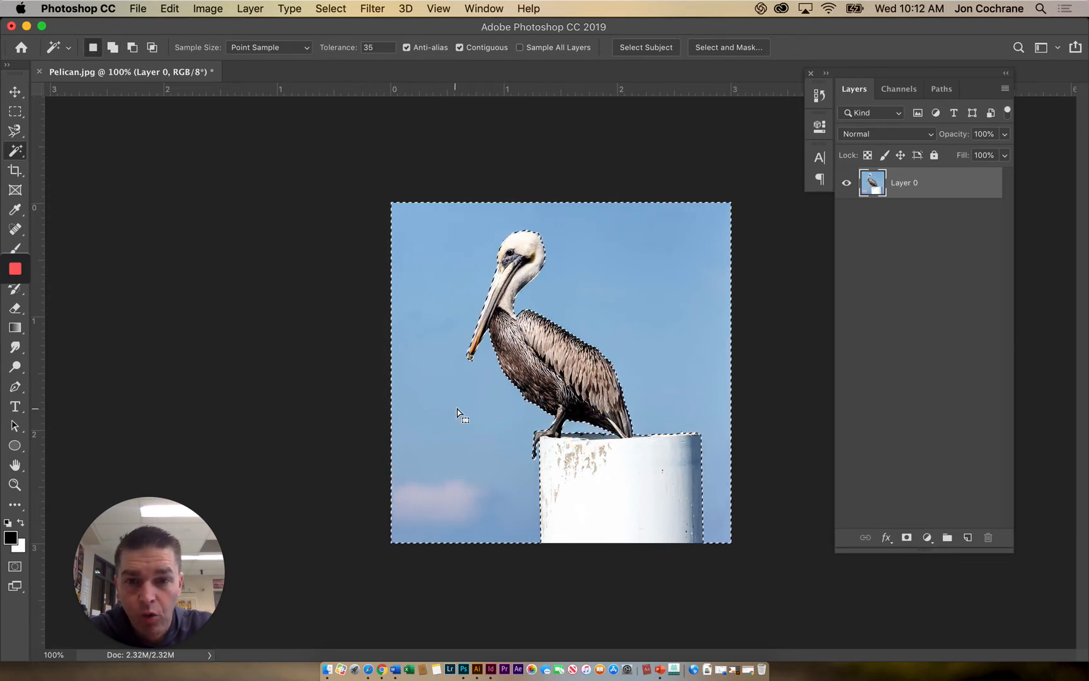
# - Invert the sky selection to the pelican and post, and invert it back to the sky
pyautogui.click(331, 8)
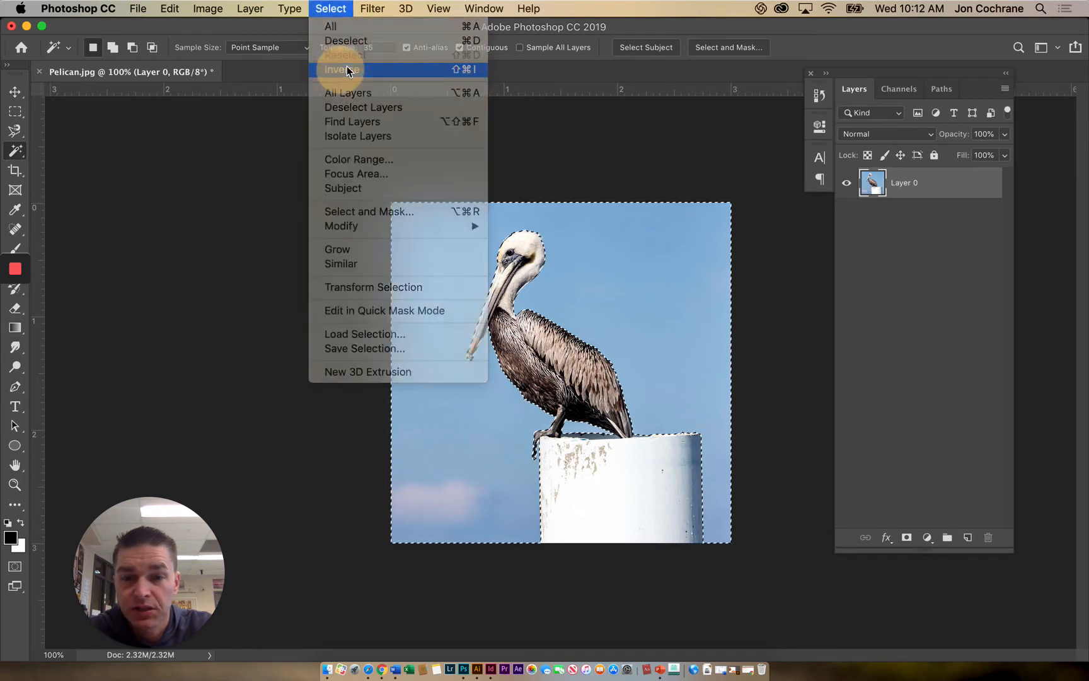
pyautogui.click(346, 69)
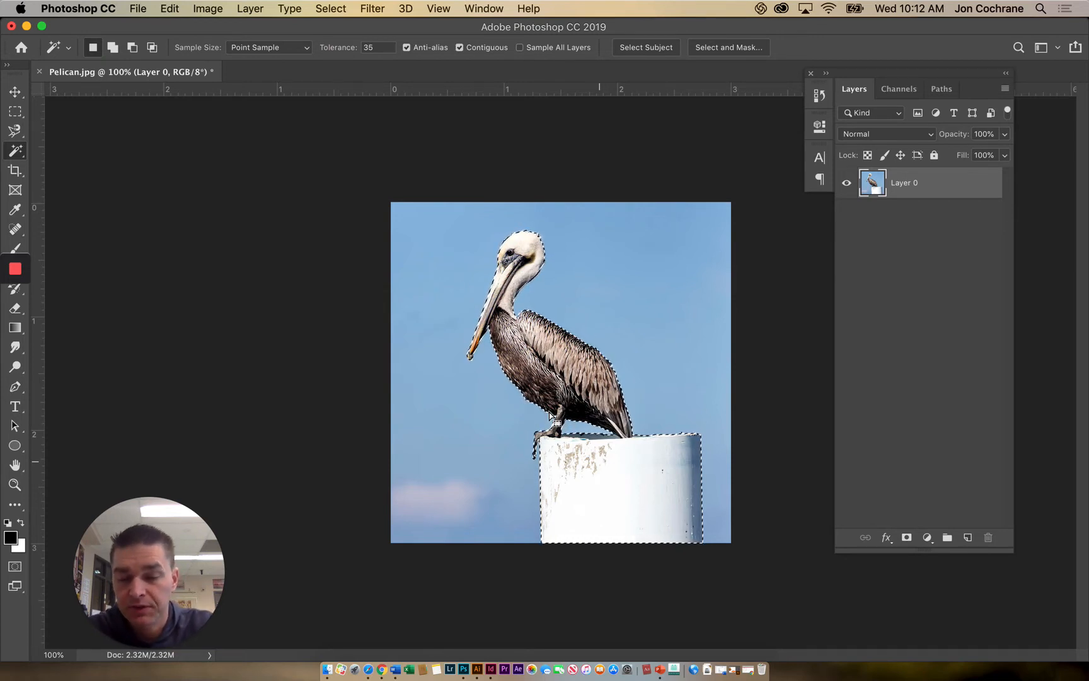
pyautogui.click(331, 8)
pyautogui.click(350, 68)
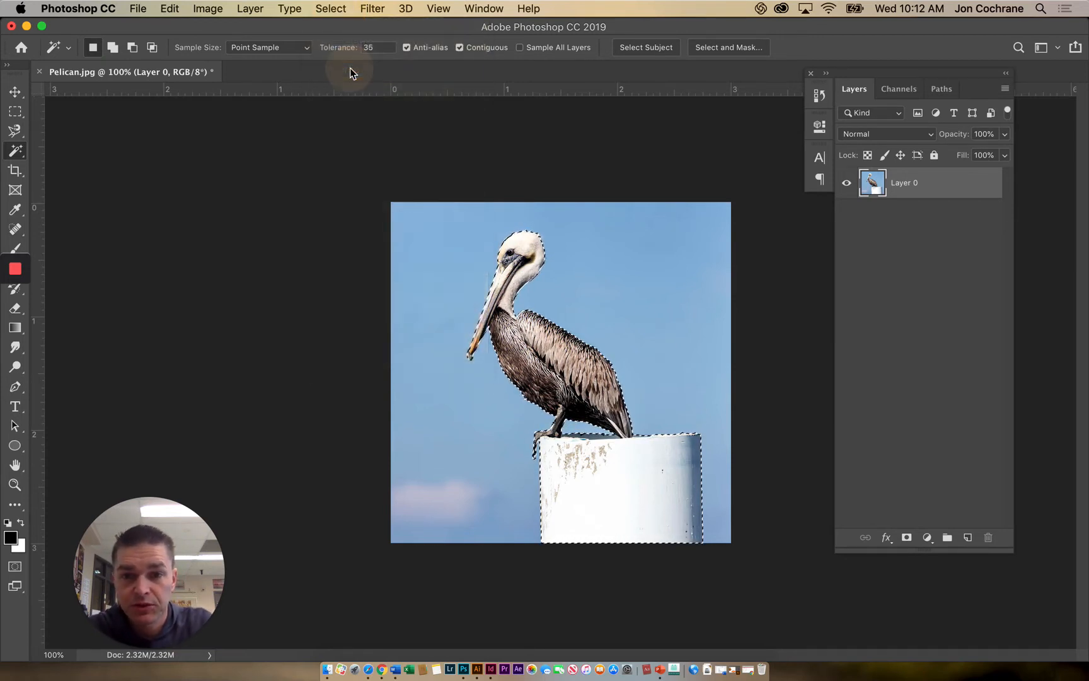
# - Try deleting the selected sky and clearing the selection, and undo both
pyautogui.press('BackSpace')
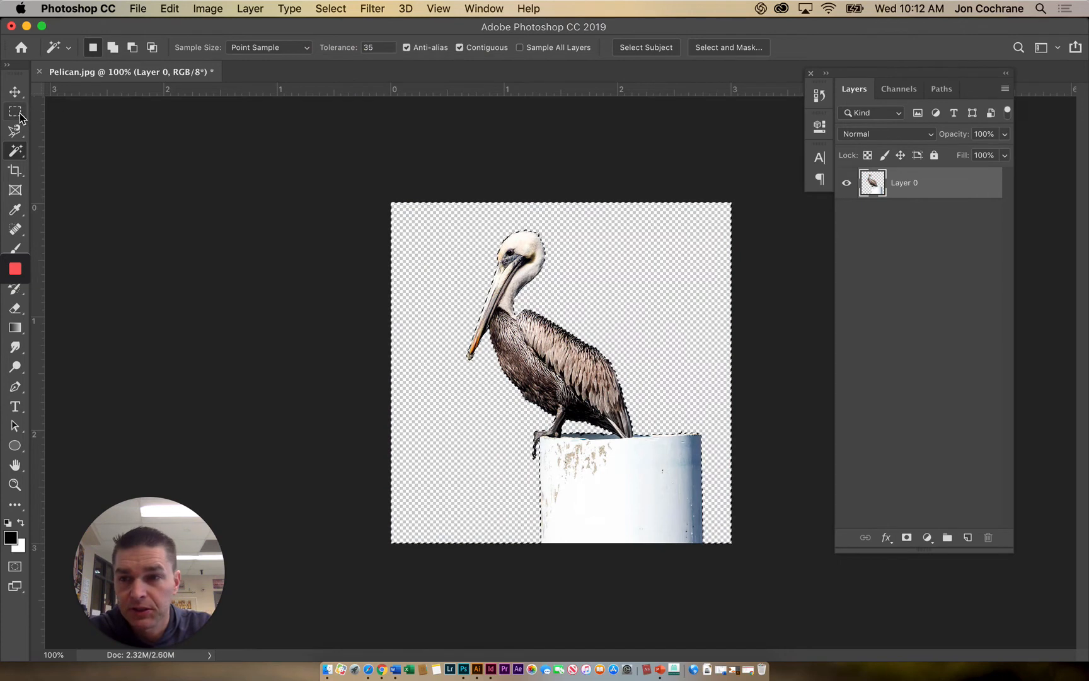
pyautogui.click(15, 112)
pyautogui.click(415, 262)
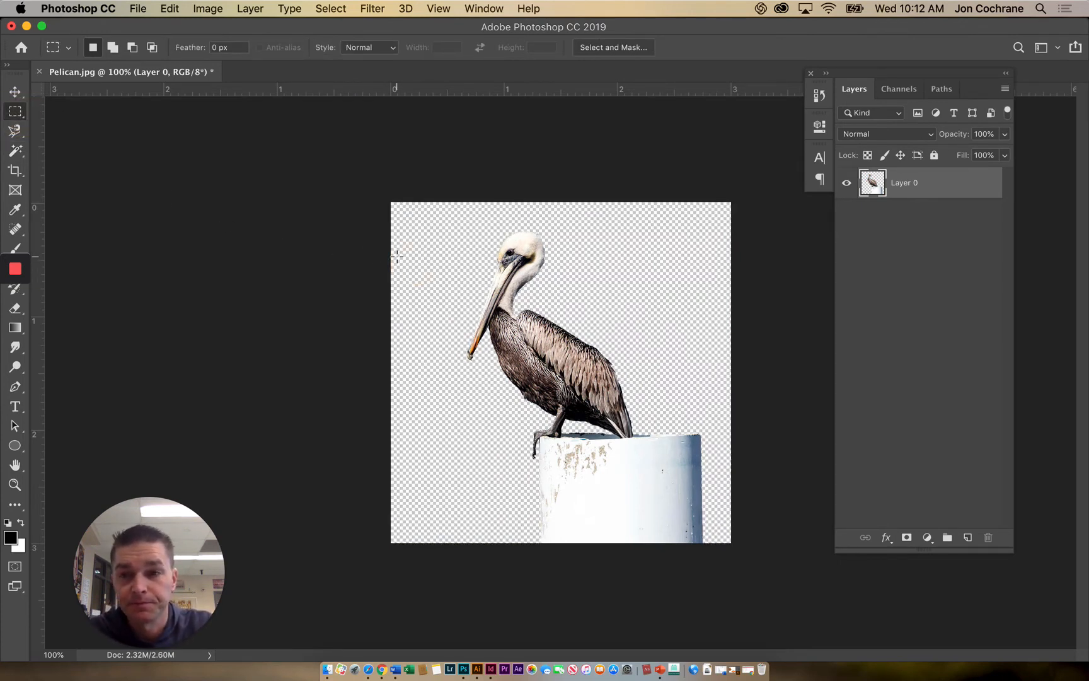
pyautogui.press('super+z')
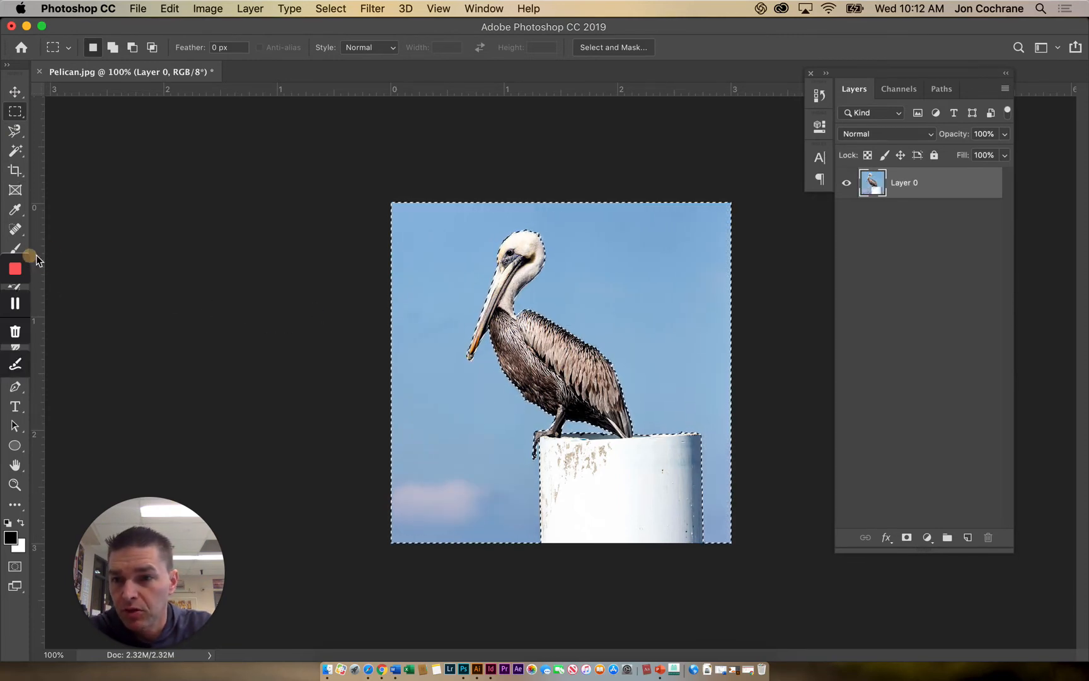
# - Sample the sky's light blue as the foreground colour with the Eyedropper Tool
pyautogui.click(66, 253)
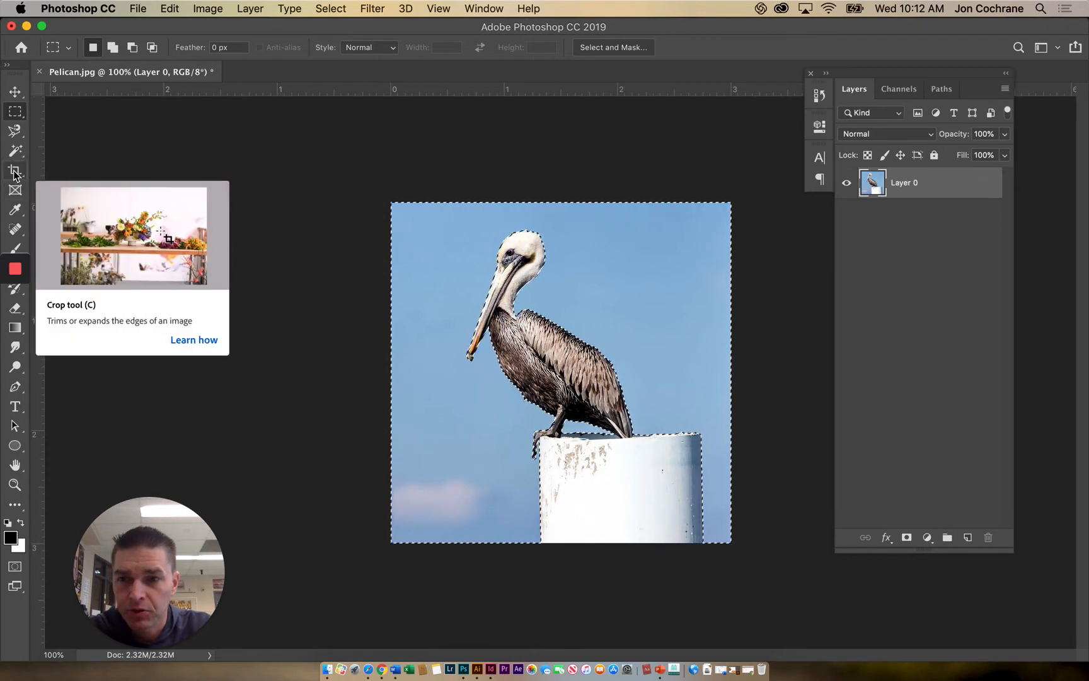
pyautogui.click(16, 213)
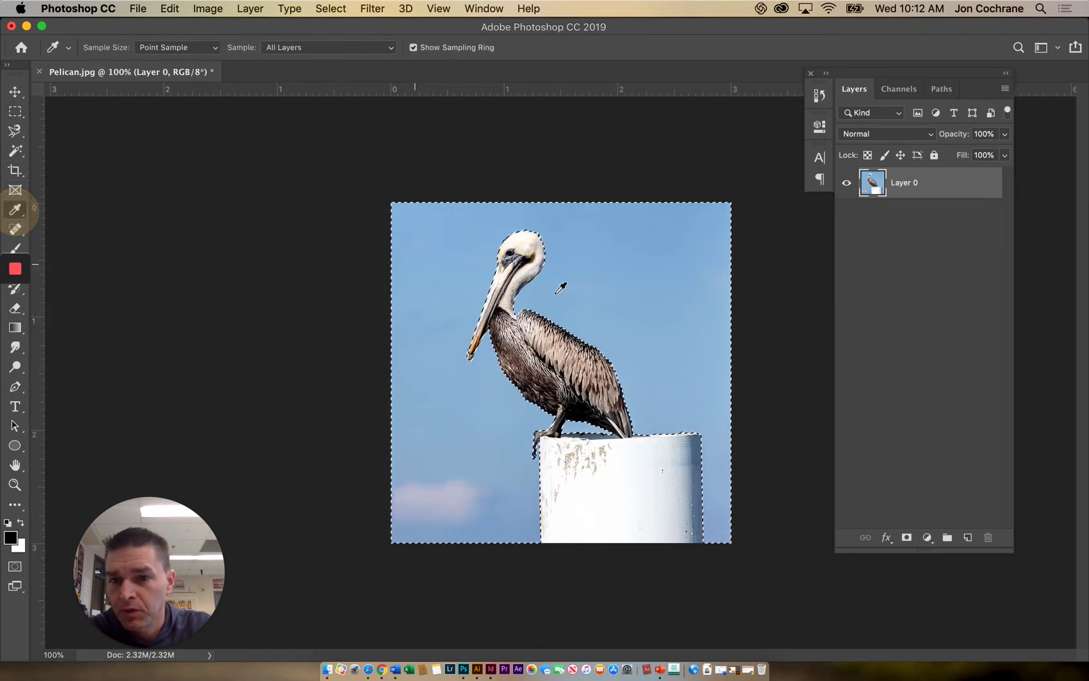
pyautogui.click(460, 279)
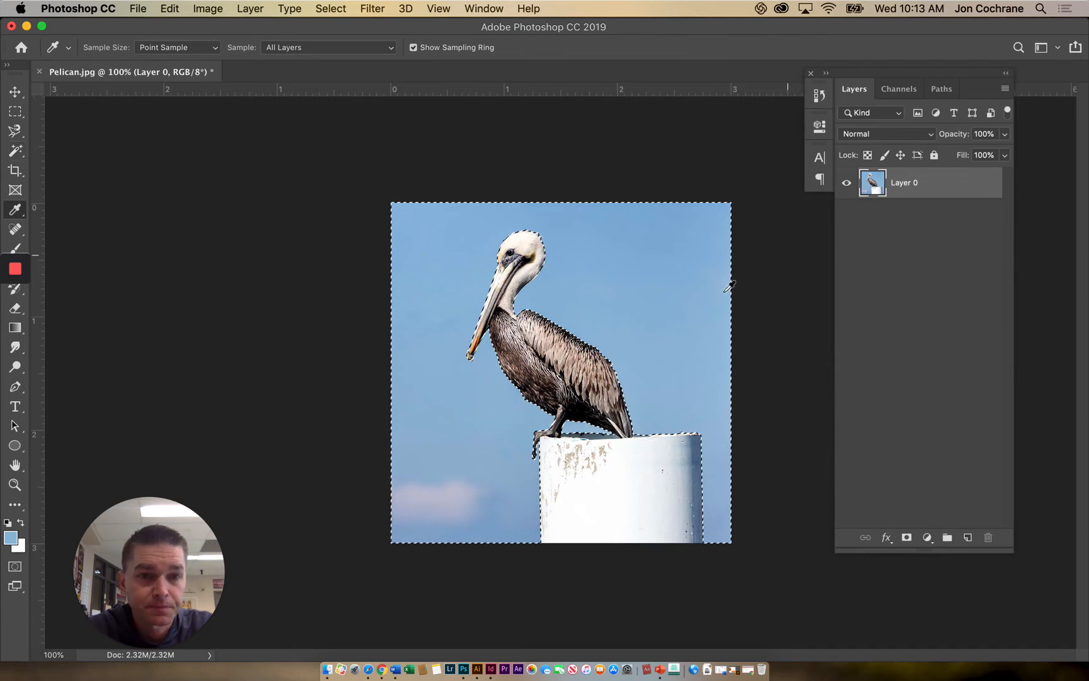
# - Invert the sky selection and copy and paste the pelican and post onto a new layer
pyautogui.click(331, 8)
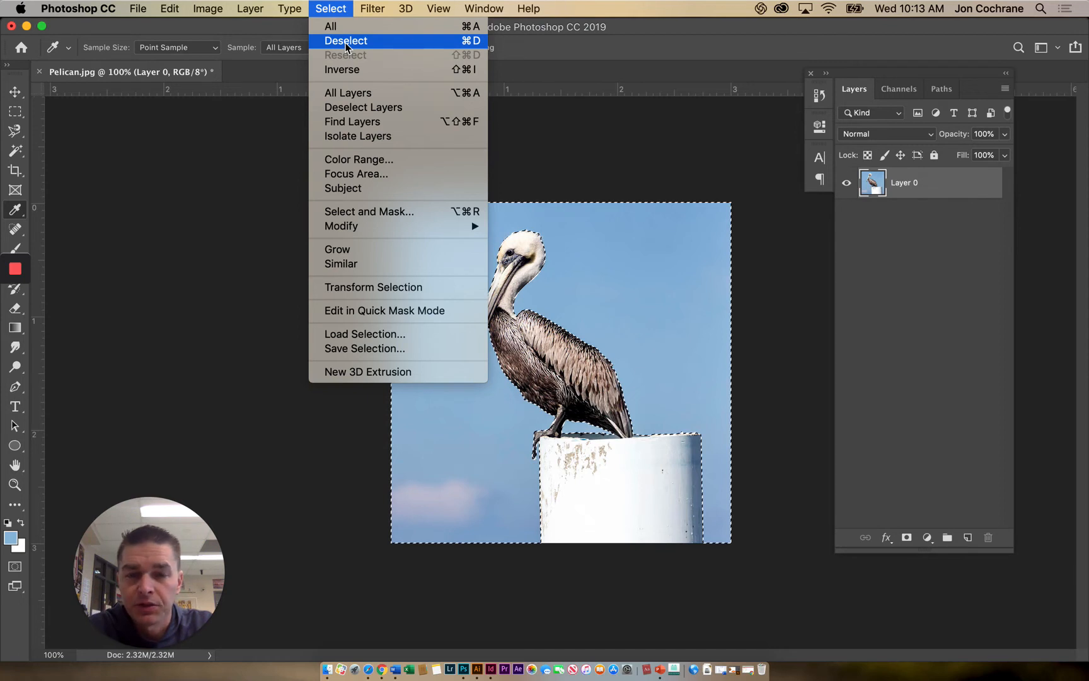
pyautogui.click(347, 70)
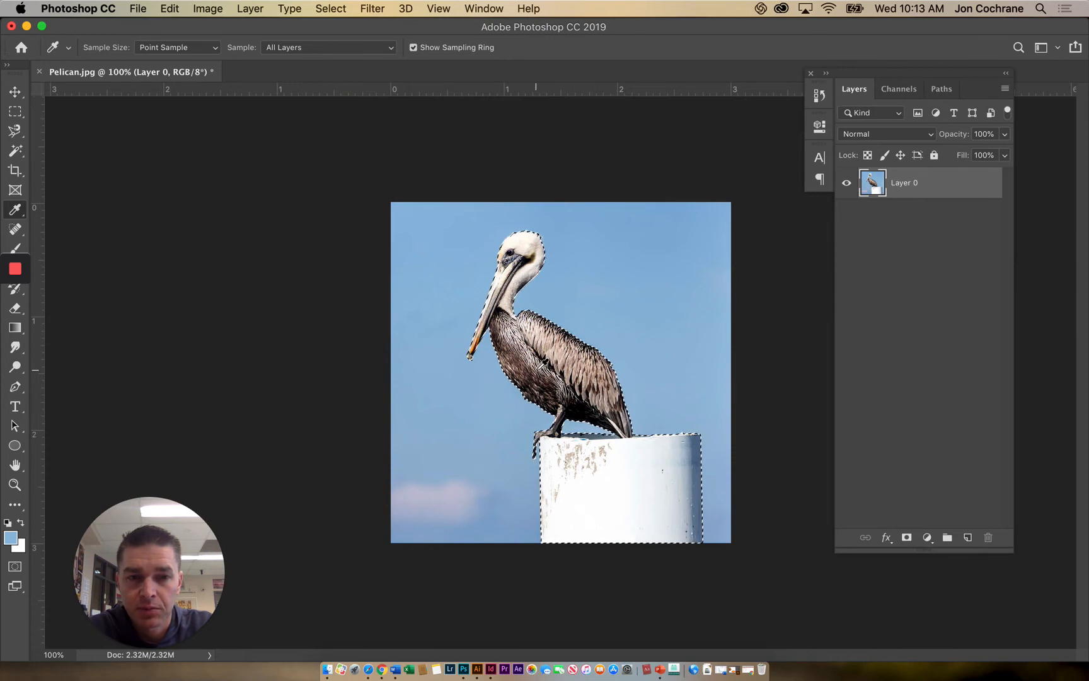
pyautogui.click(182, 10)
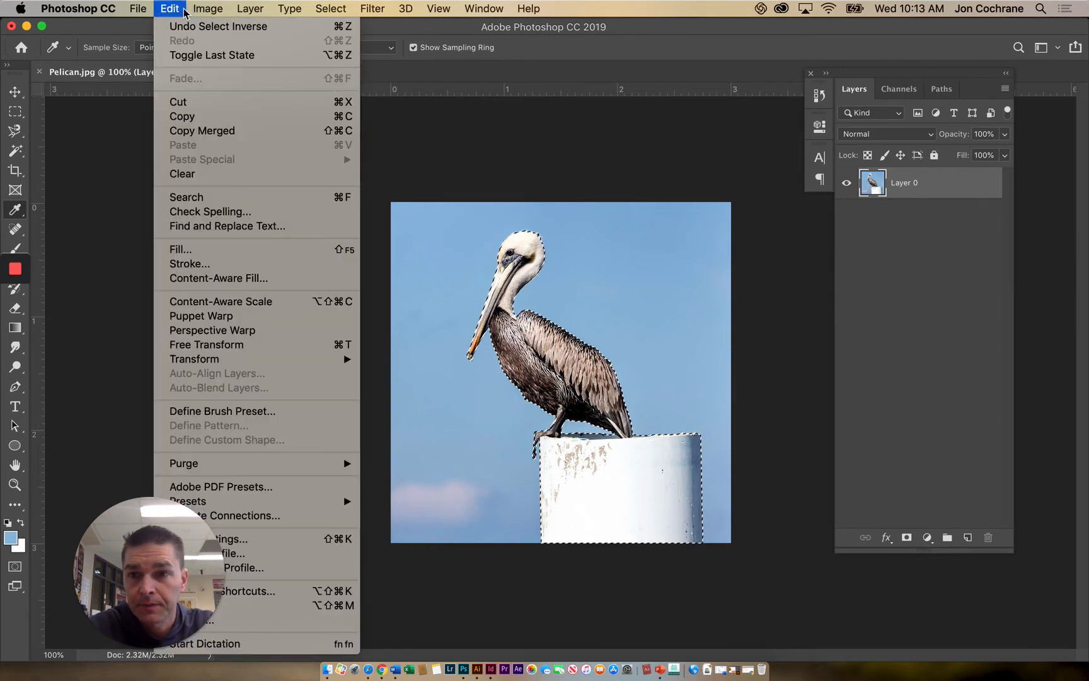
pyautogui.click(182, 116)
pyautogui.click(168, 9)
pyautogui.click(183, 145)
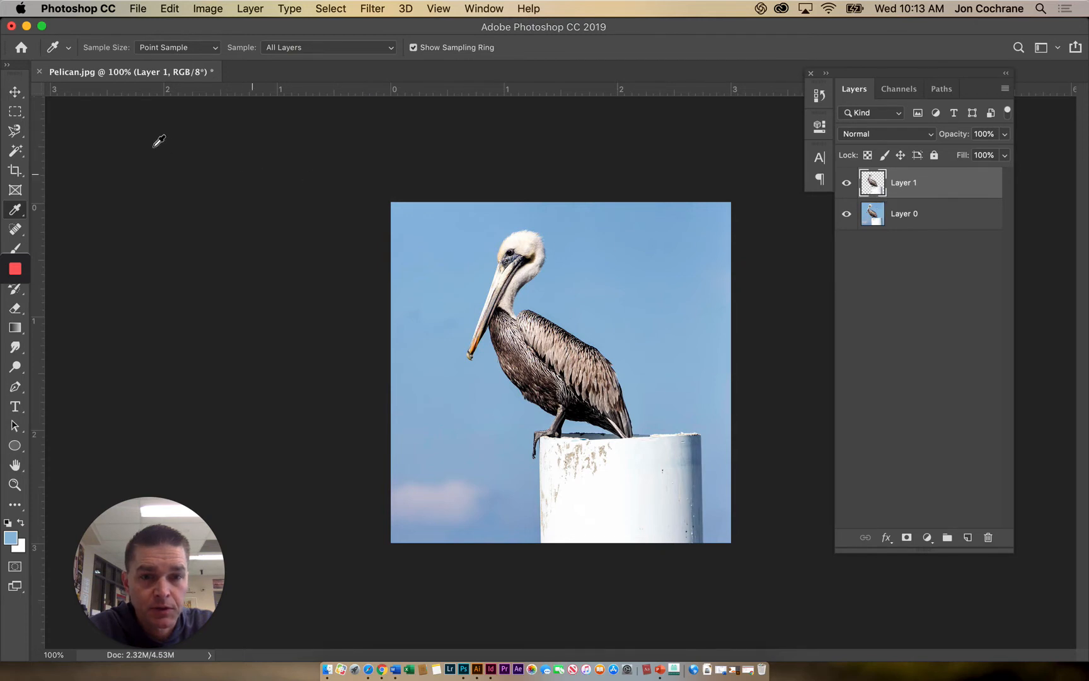
# - Make Layer 0 the active layer and hide Layer 1
pyautogui.click(907, 213)
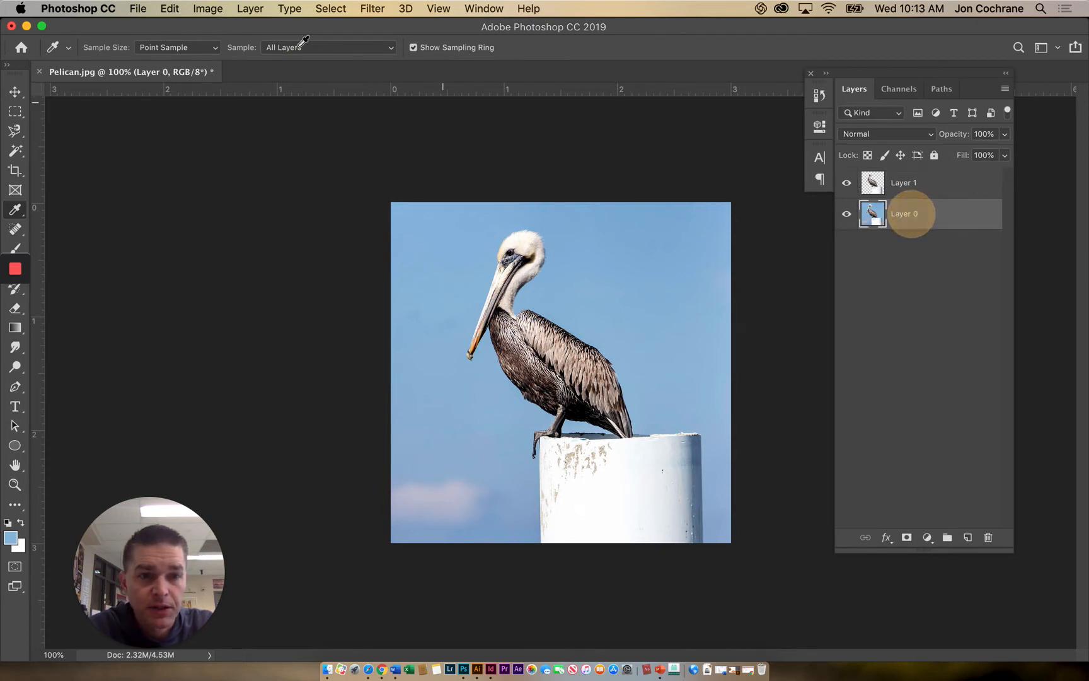
pyautogui.click(211, 10)
pyautogui.moveTo(225, 51)
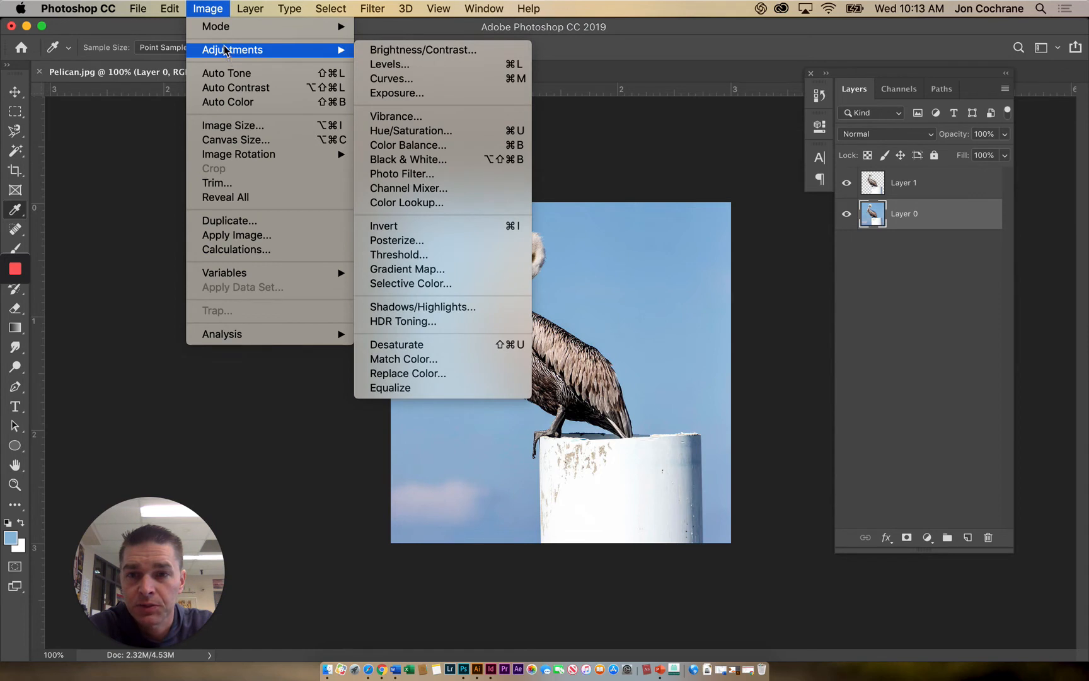
pyautogui.click(849, 185)
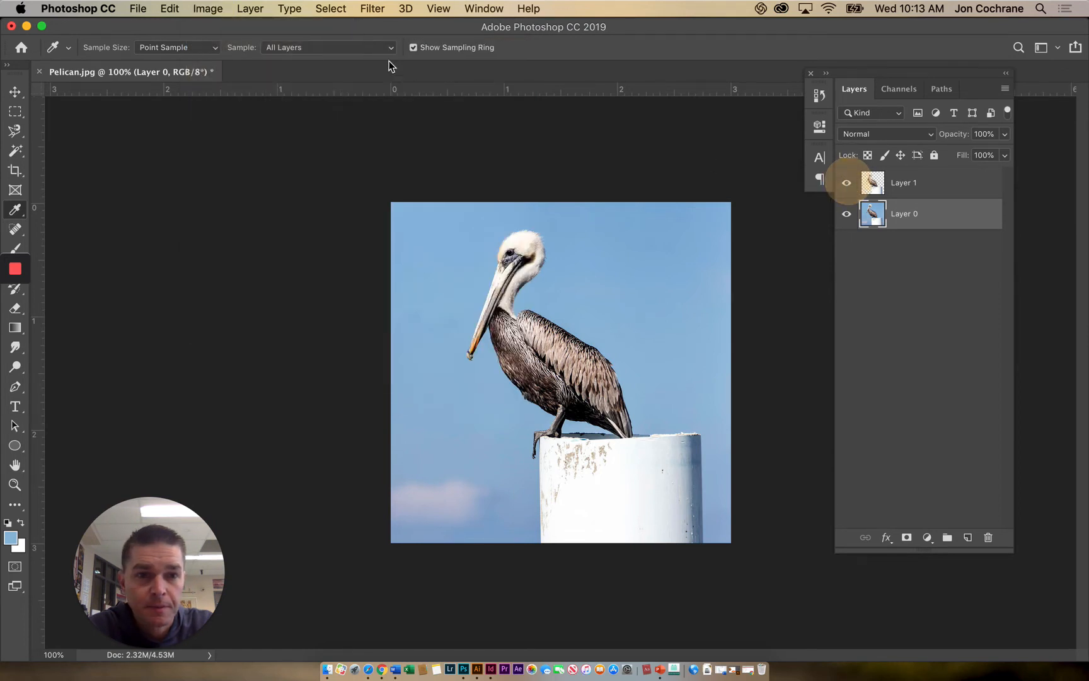
pyautogui.click(846, 184)
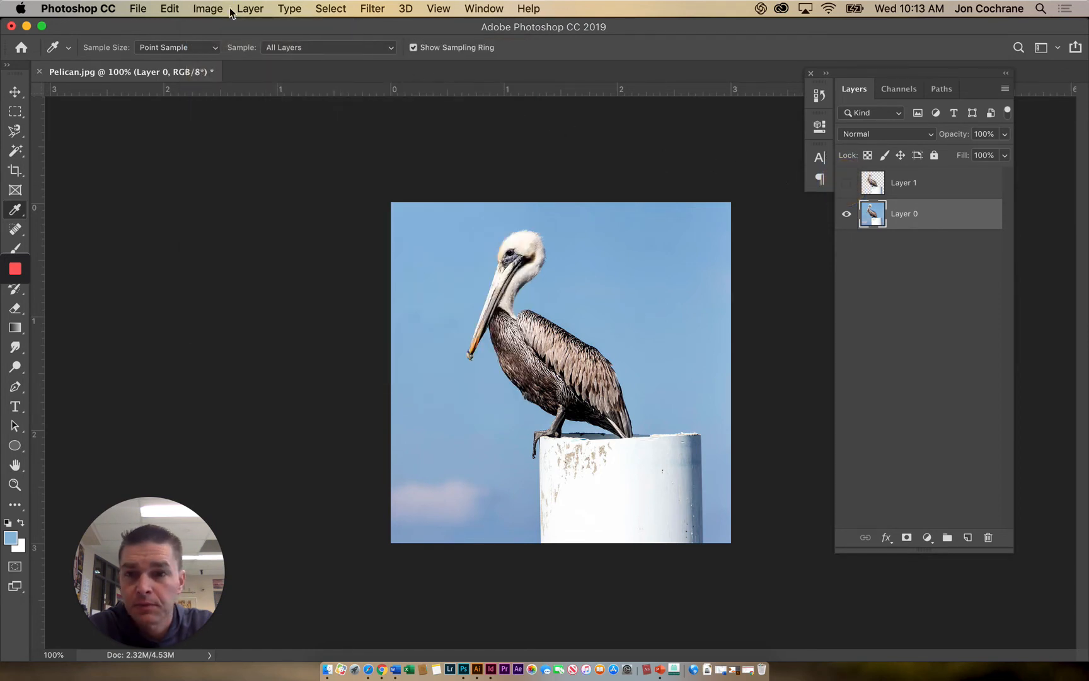
# - Colorize Layer 0 orange with Hue/Saturation at hue 23 and saturation 68, and show Layer 1 again
pyautogui.click(203, 11)
pyautogui.moveTo(219, 50)
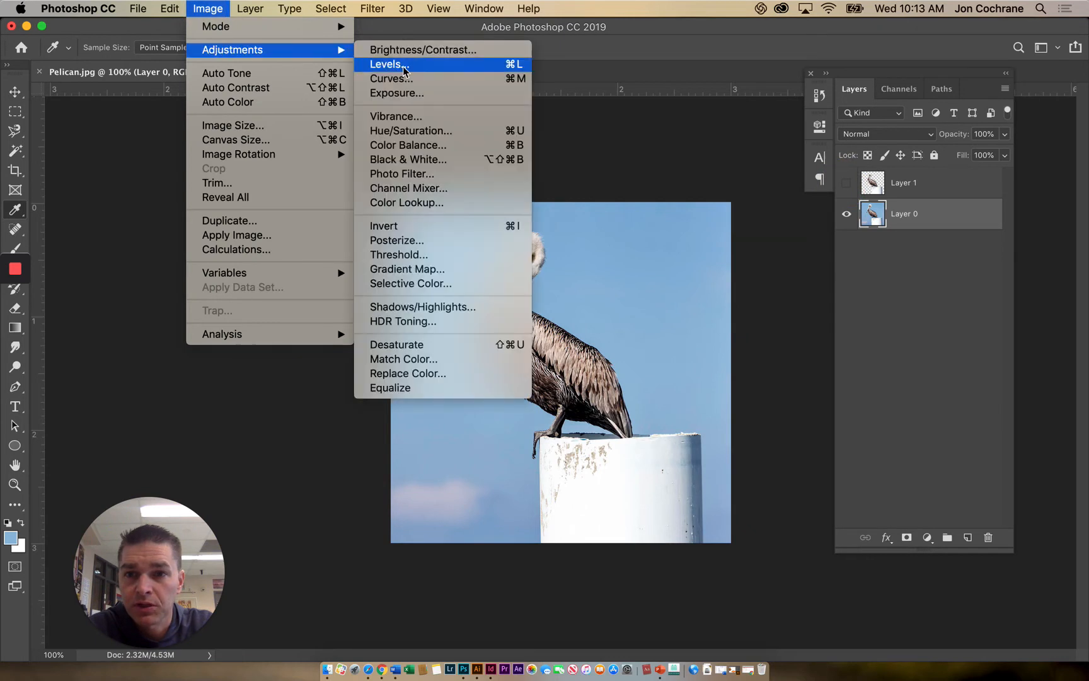
pyautogui.click(406, 131)
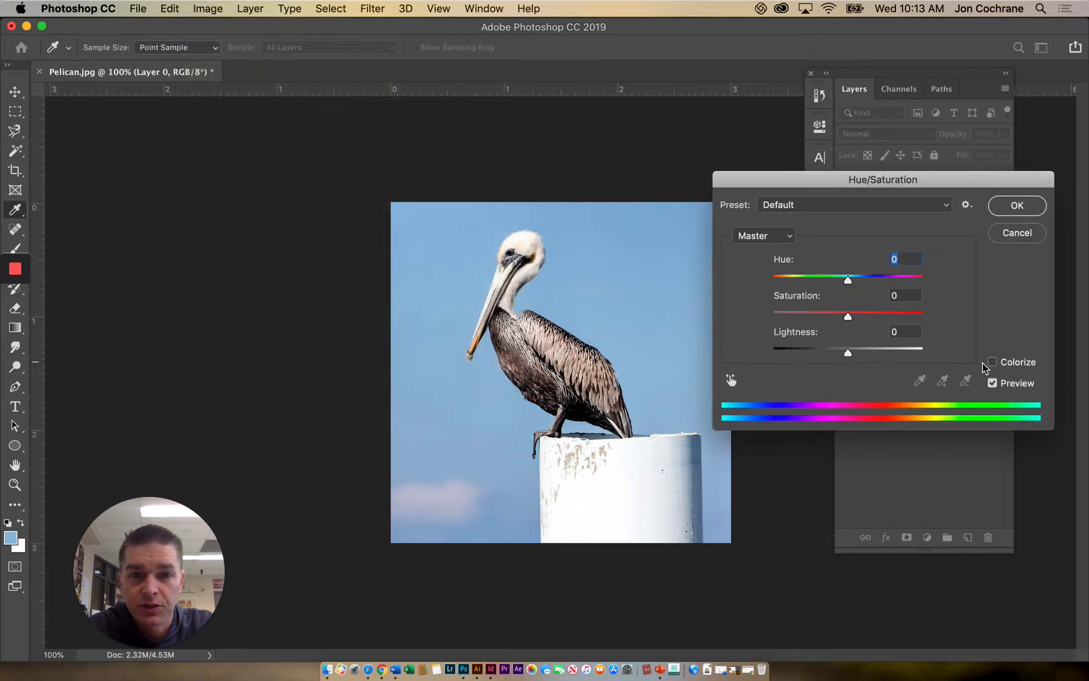
pyautogui.moveTo(853, 283); pyautogui.dragTo(830, 280)
pyautogui.click(993, 363)
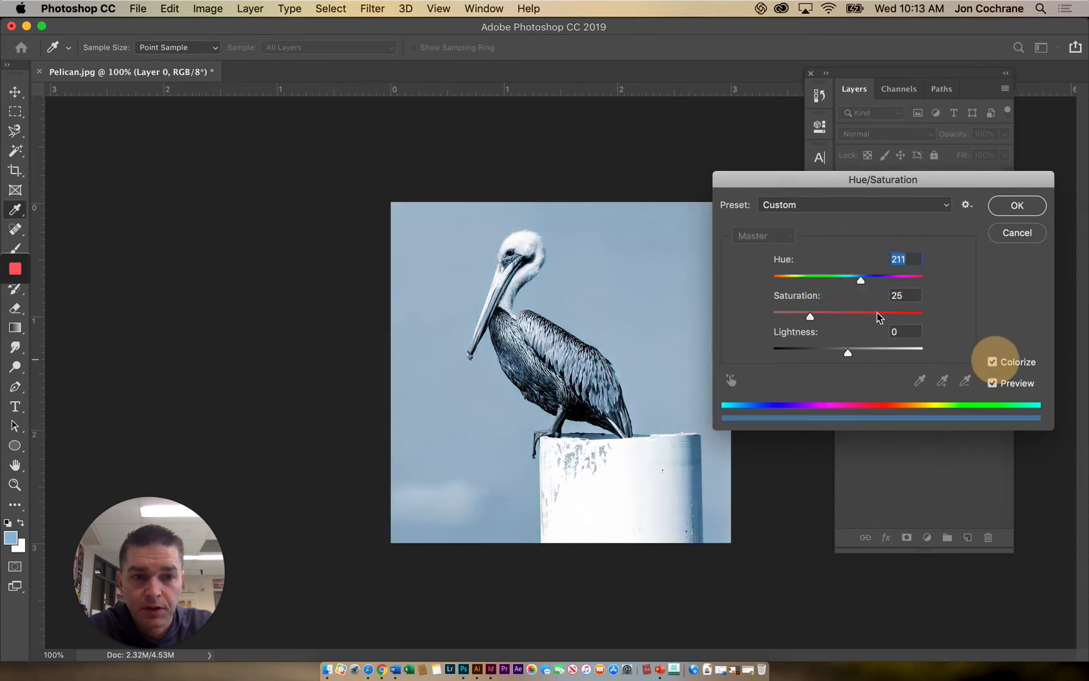
pyautogui.moveTo(878, 281); pyautogui.dragTo(854, 316)
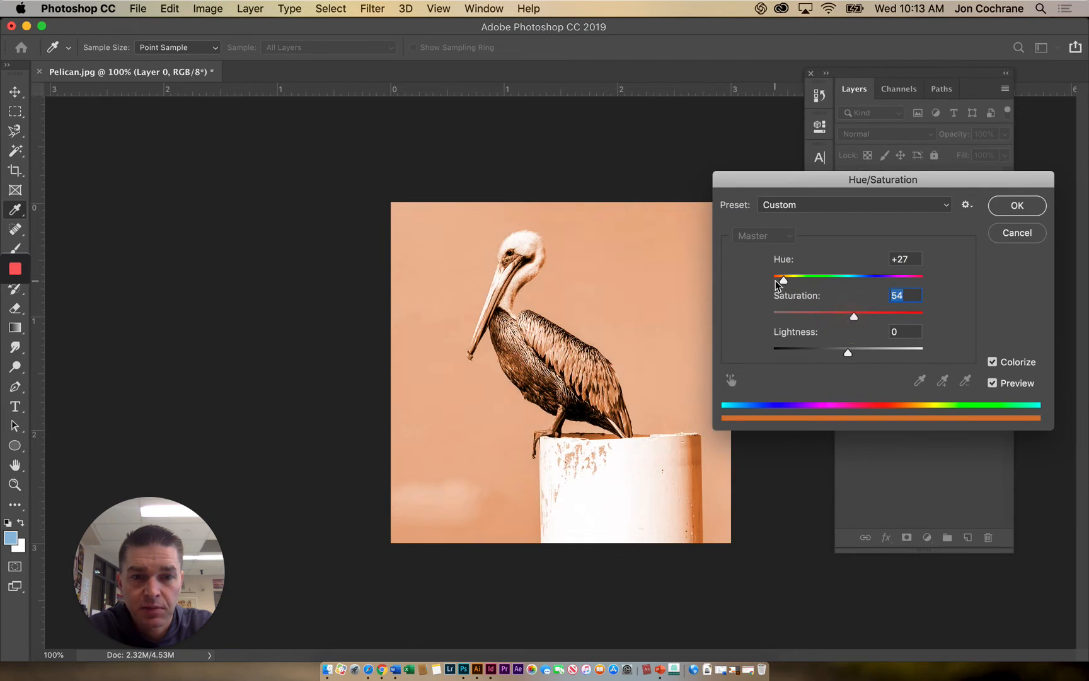
pyautogui.moveTo(782, 284); pyautogui.dragTo(783, 282)
pyautogui.moveTo(854, 316); pyautogui.dragTo(875, 315)
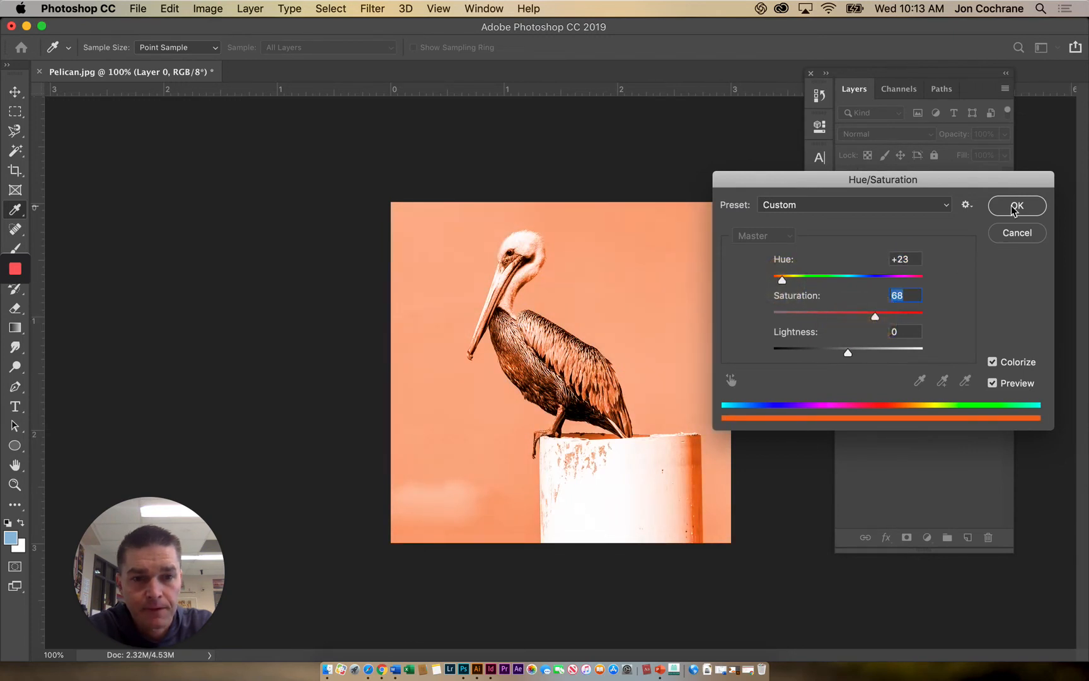
pyautogui.click(1015, 206)
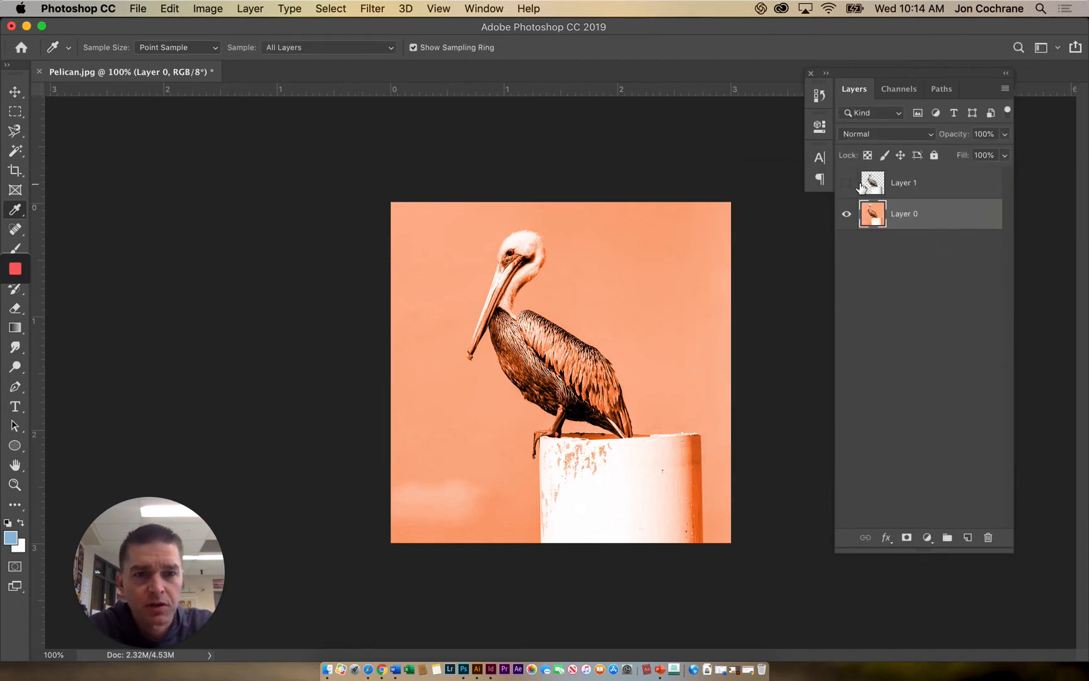
pyautogui.click(846, 184)
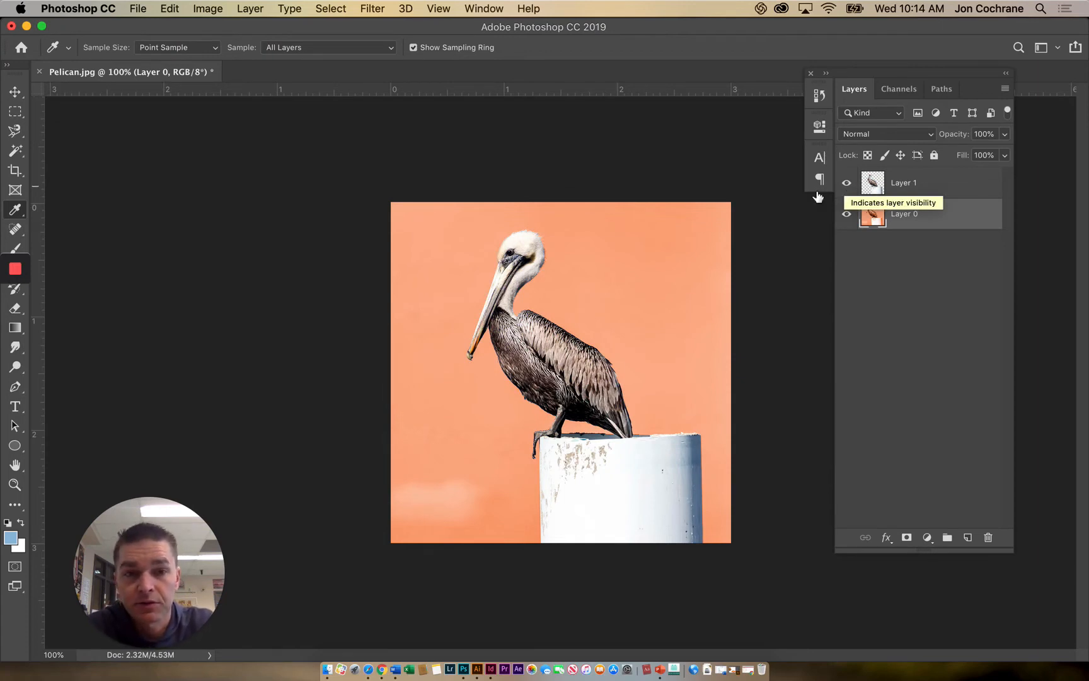
# - Apply Levels to Layer 0 with input shadows at 45, midtones at about 0.51 and highlights at 235
pyautogui.click(212, 10)
pyautogui.moveTo(294, 49)
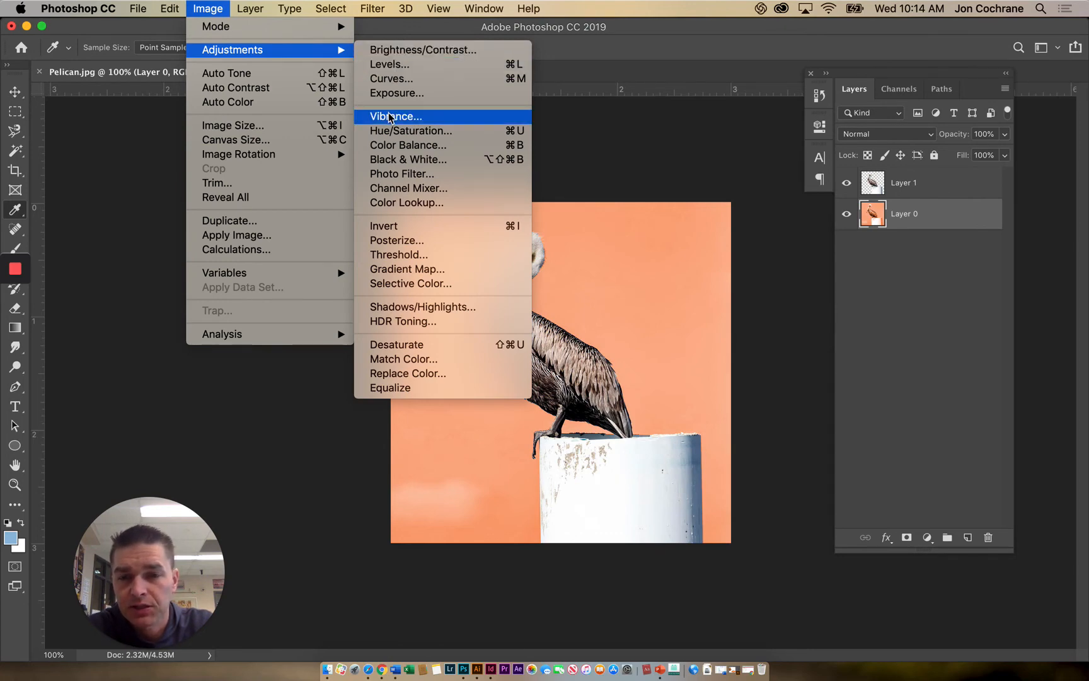
pyautogui.click(378, 64)
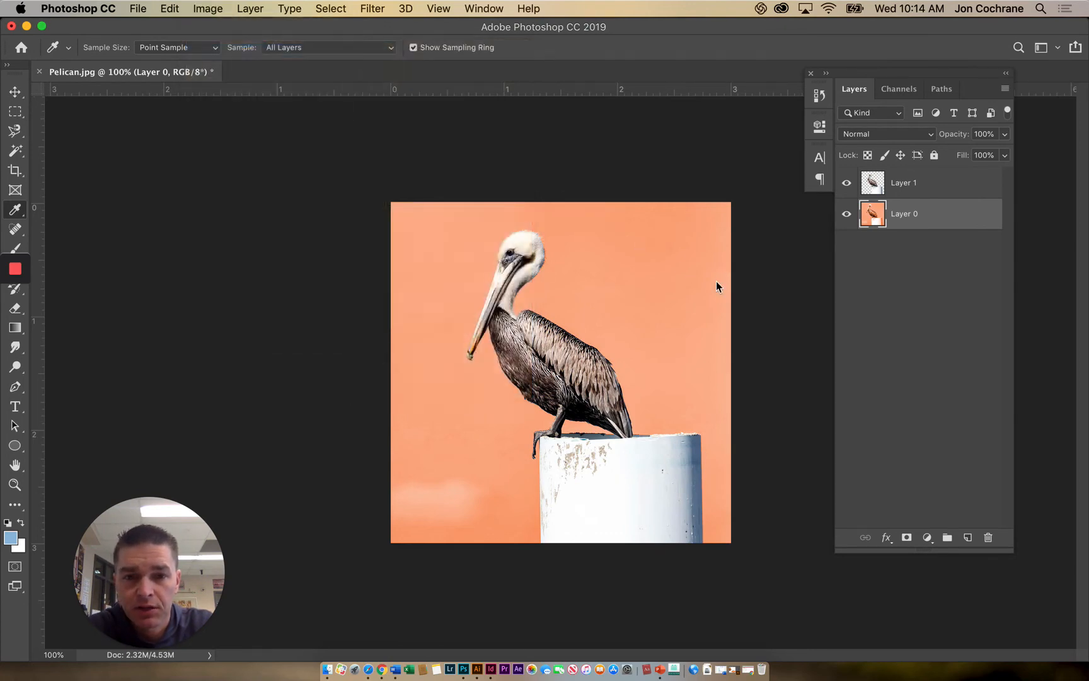
pyautogui.moveTo(458, 140); pyautogui.dragTo(254, 149)
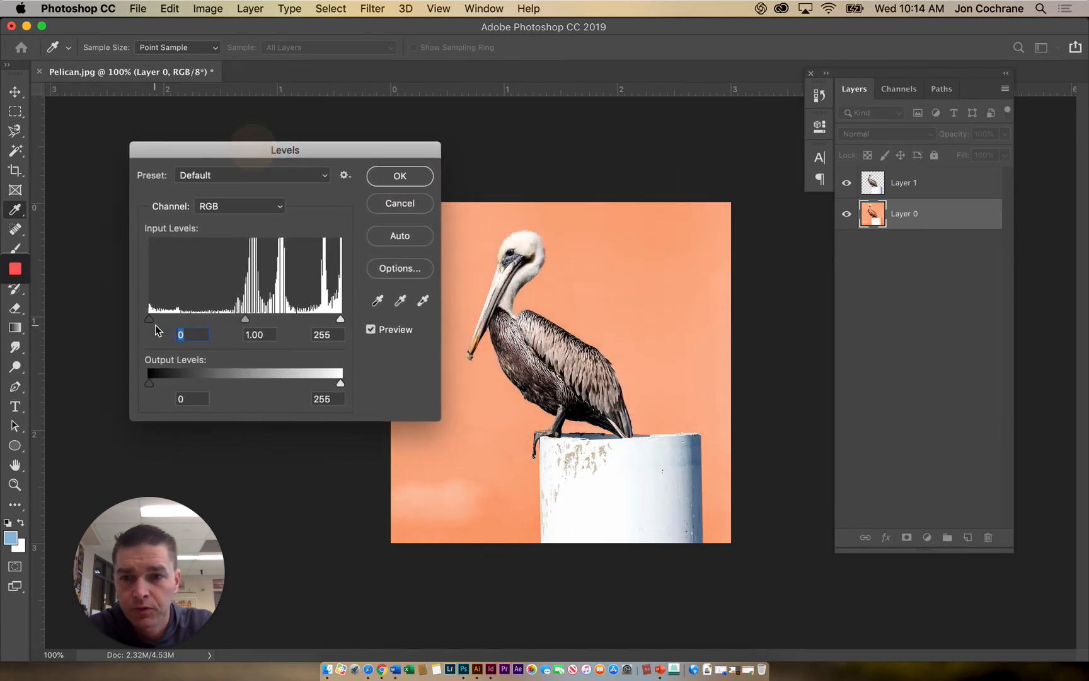
pyautogui.moveTo(149, 318); pyautogui.dragTo(184, 326)
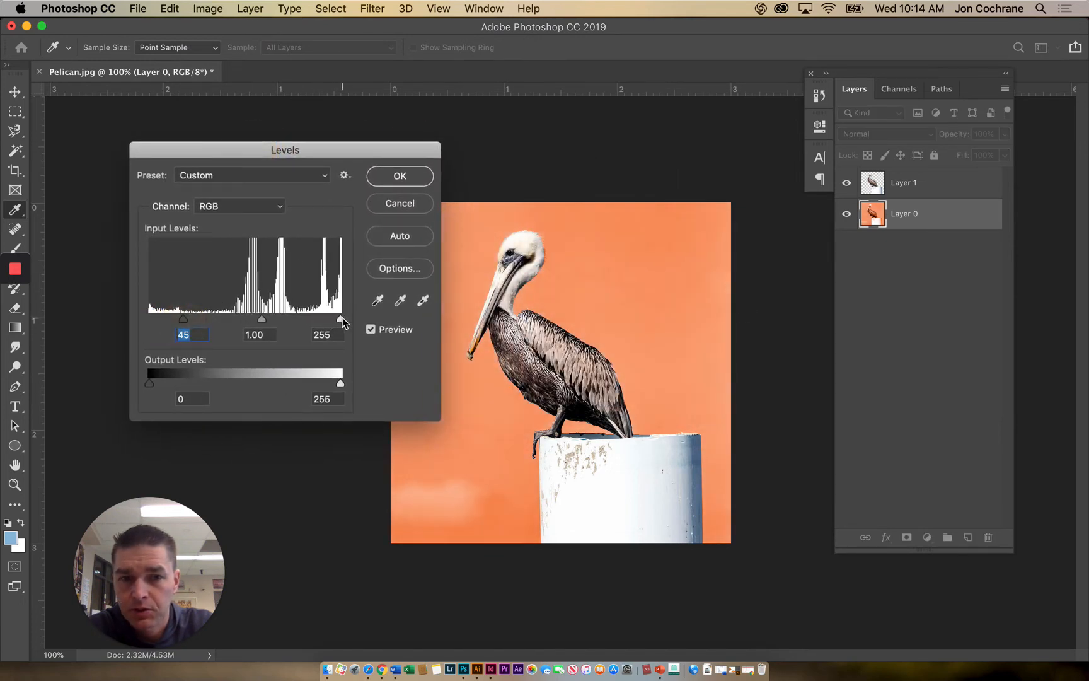
pyautogui.moveTo(340, 319)
pyautogui.mouseDown()
pyautogui.moveTo(308, 324)
pyautogui.moveTo(337, 323)
pyautogui.moveTo(325, 322)
pyautogui.mouseUp()
pyautogui.moveTo(255, 324); pyautogui.dragTo(289, 320)
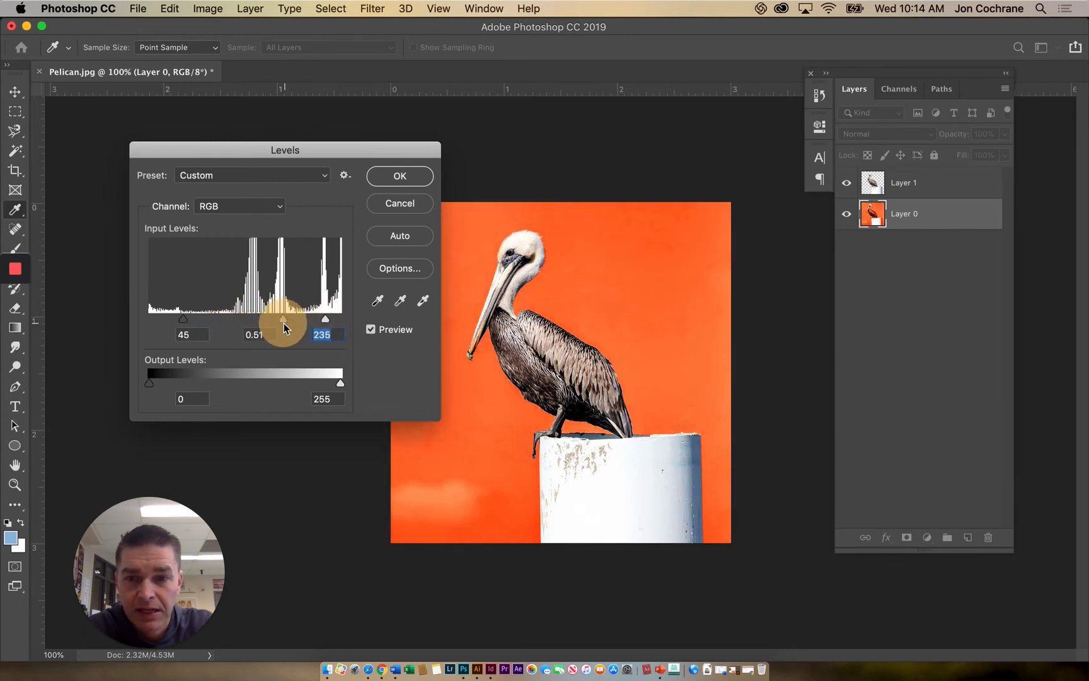
pyautogui.click(401, 175)
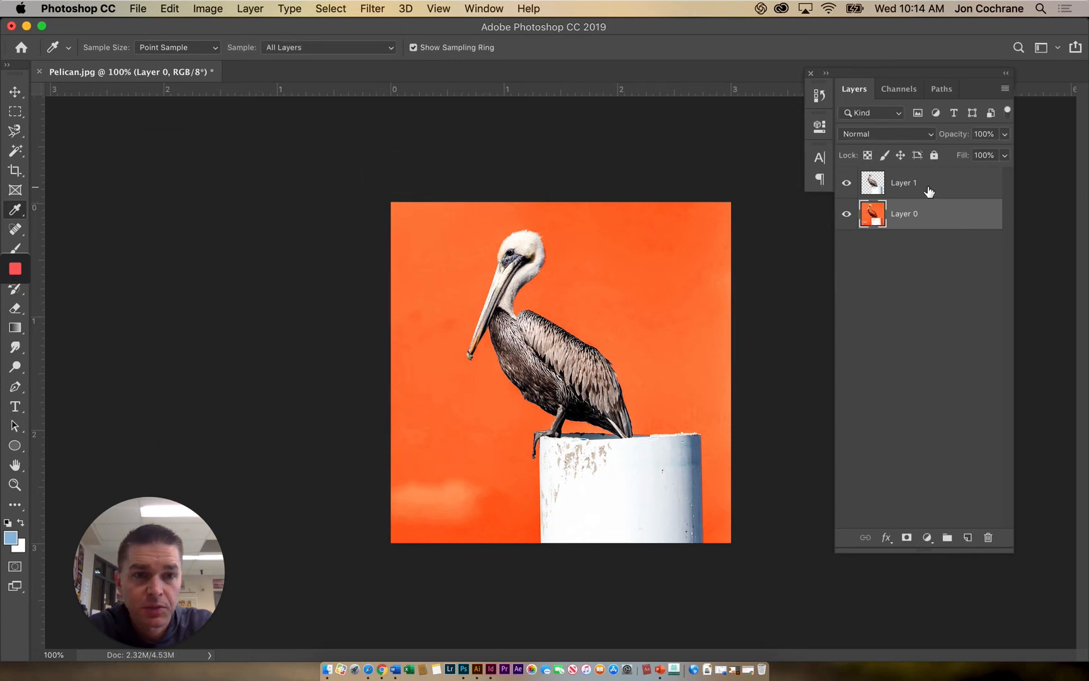
# - Apply Levels to Layer 1 with input shadows at 25, midtones at 0.81 and highlights at about 233
pyautogui.click(927, 185)
pyautogui.click(211, 10)
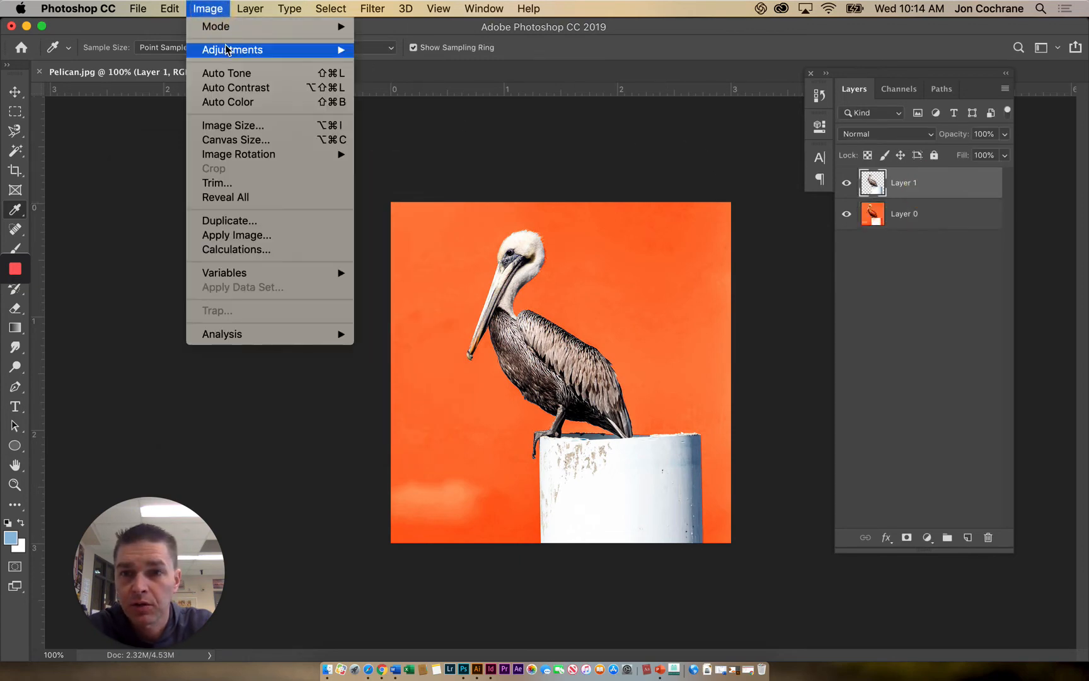
pyautogui.moveTo(224, 48)
pyautogui.click(384, 65)
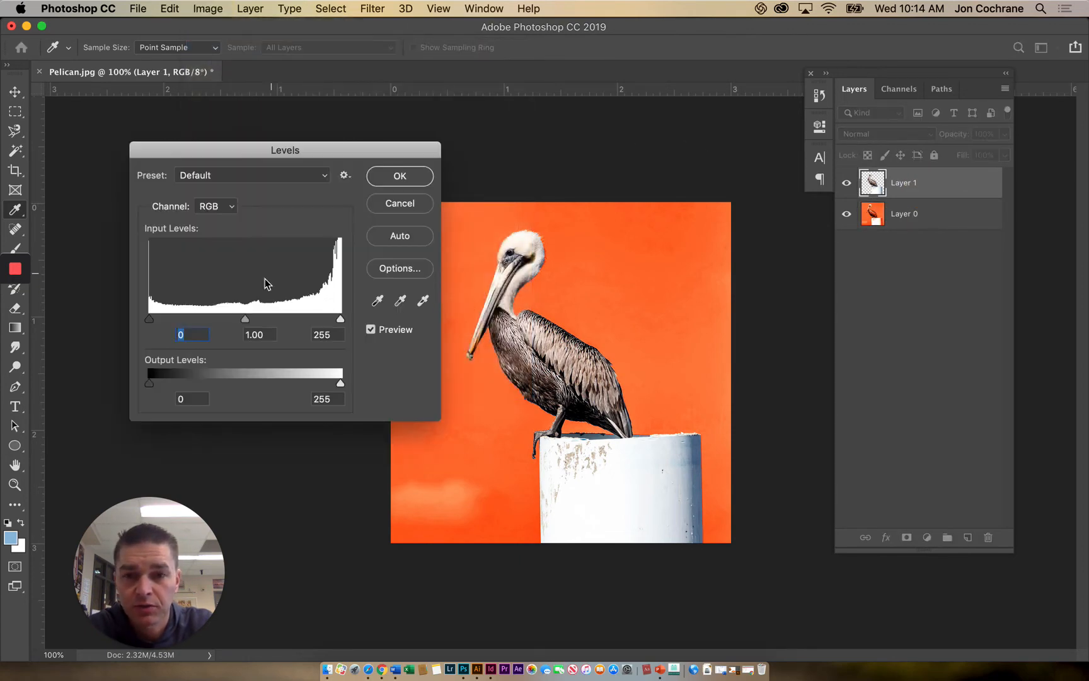
pyautogui.moveTo(149, 318); pyautogui.dragTo(167, 319)
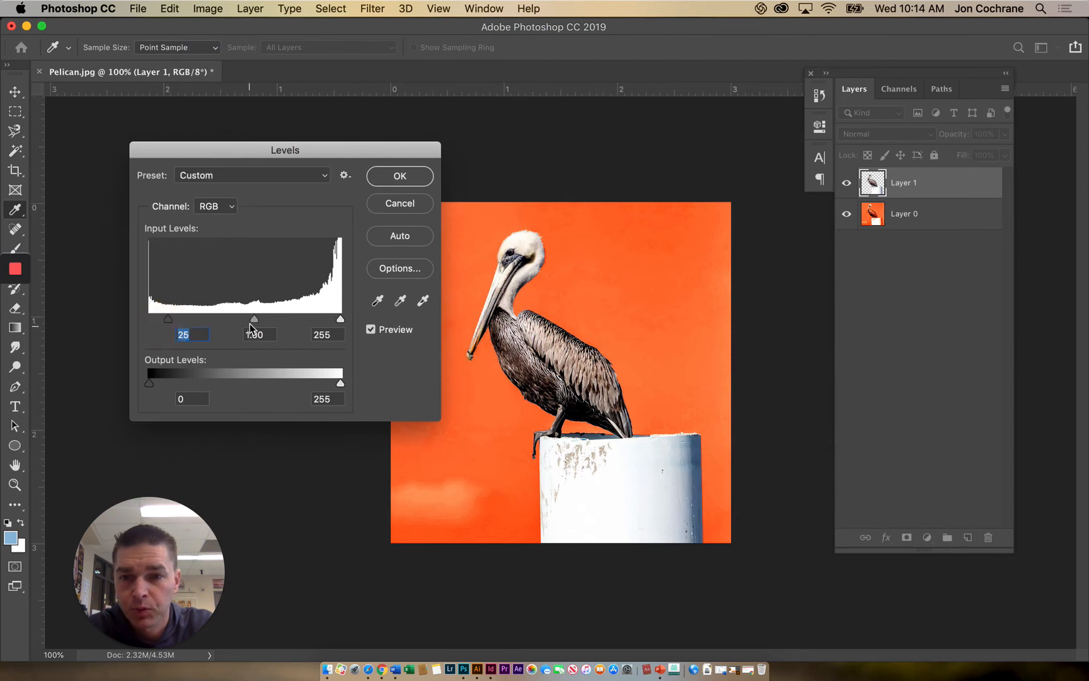
pyautogui.moveTo(254, 319); pyautogui.dragTo(267, 323)
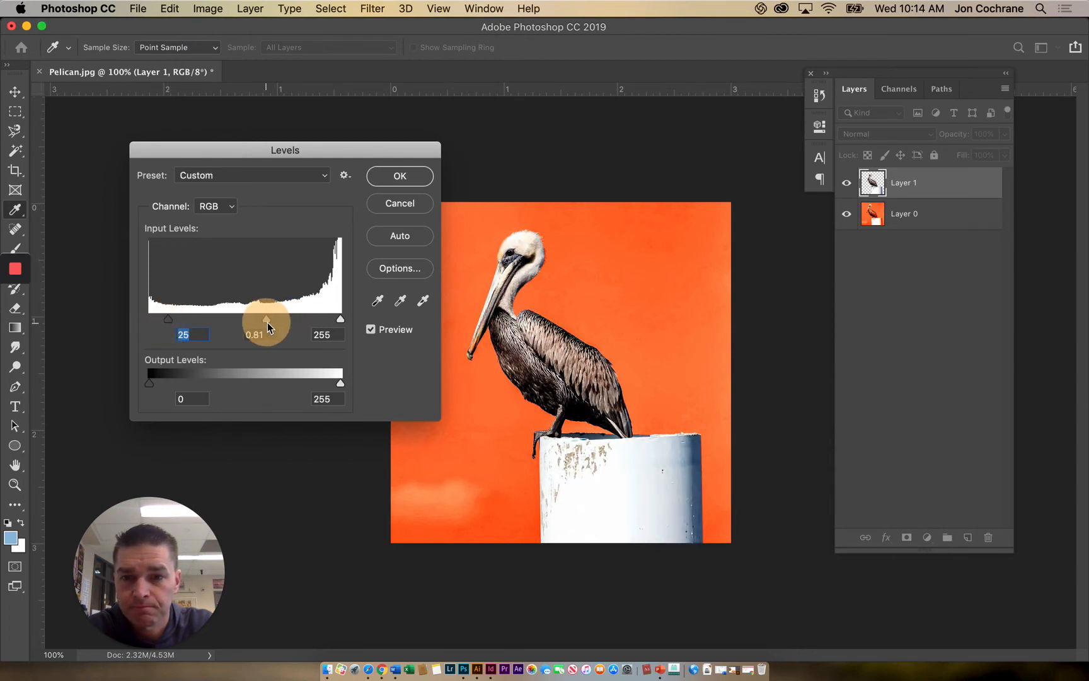
pyautogui.moveTo(335, 322); pyautogui.dragTo(324, 320)
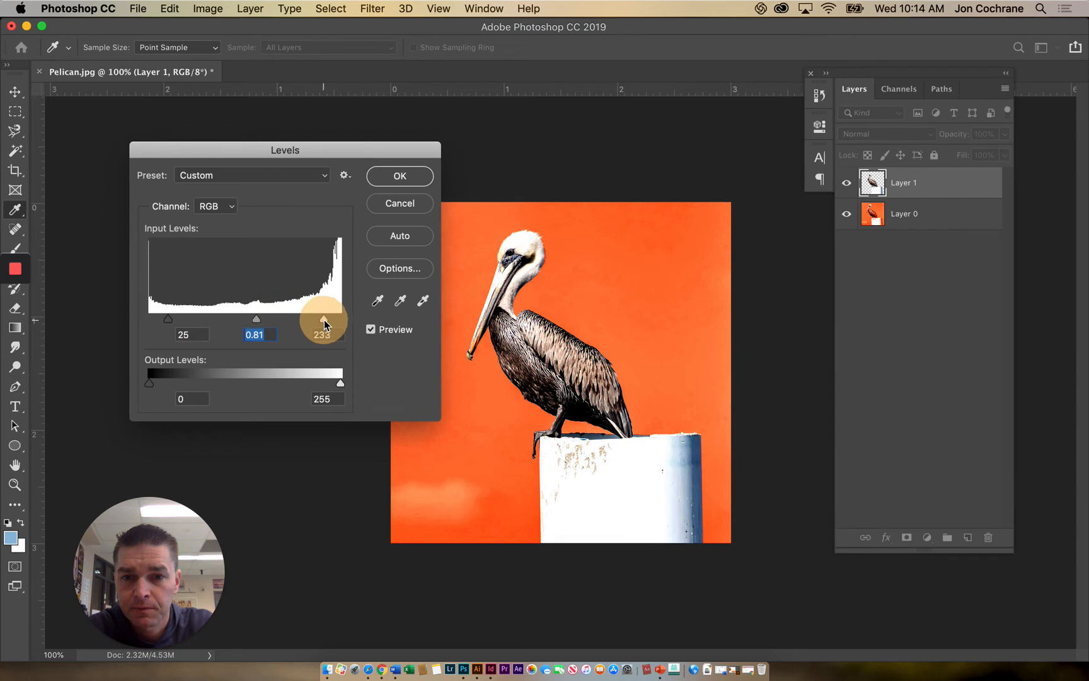
pyautogui.click(395, 174)
# - Shift the hue of Layer 1 to -17 with Hue/Saturation
pyautogui.click(207, 9)
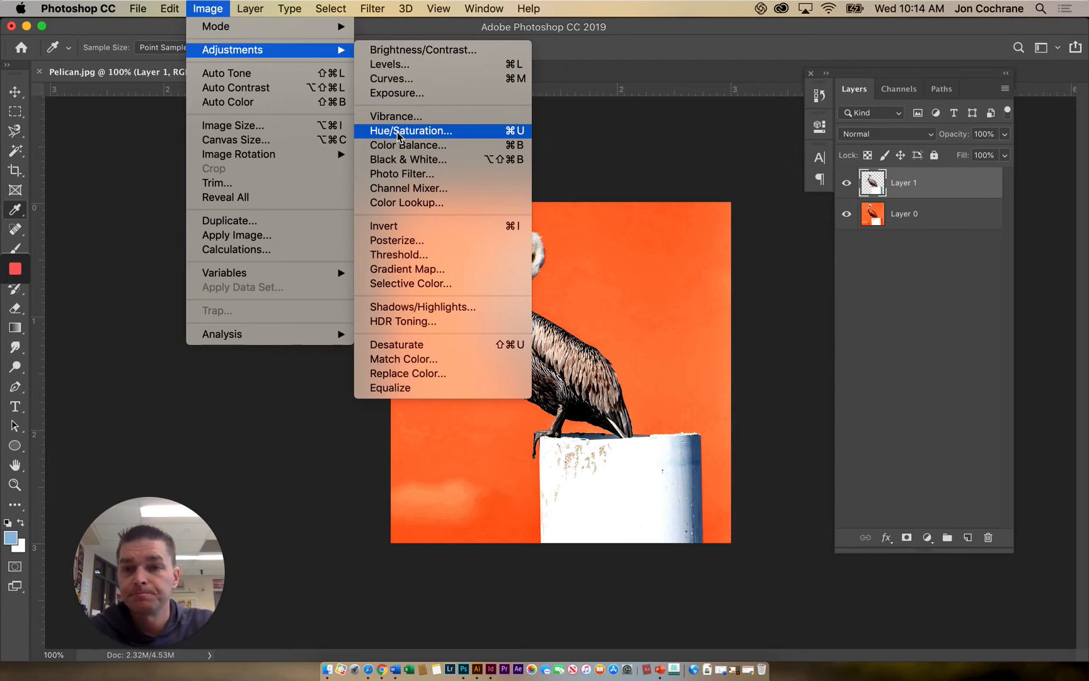
pyautogui.click(398, 135)
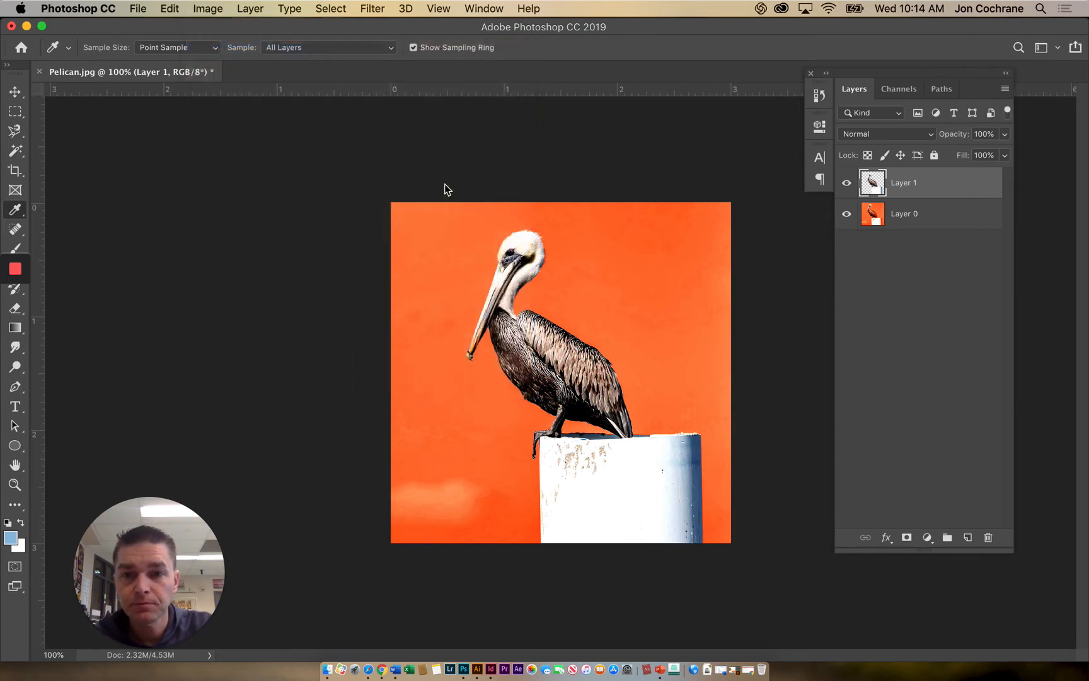
pyautogui.moveTo(849, 279)
pyautogui.mouseDown()
pyautogui.moveTo(820, 279)
pyautogui.moveTo(920, 279)
pyautogui.moveTo(775, 282)
pyautogui.moveTo(835, 279)
pyautogui.mouseUp()
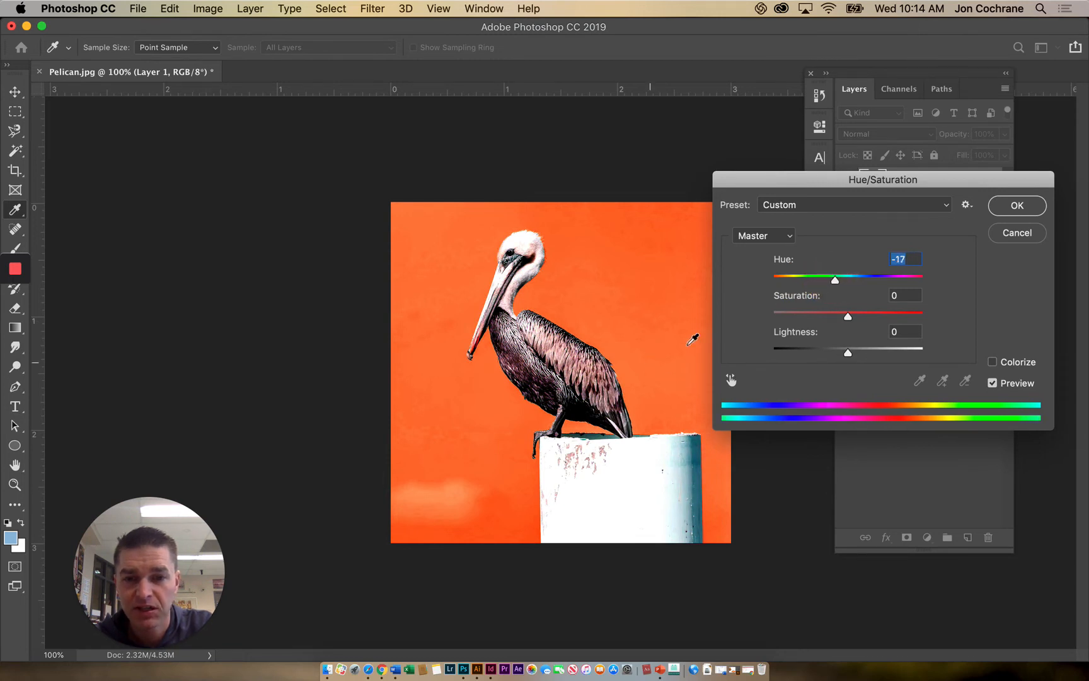
pyautogui.click(1034, 206)
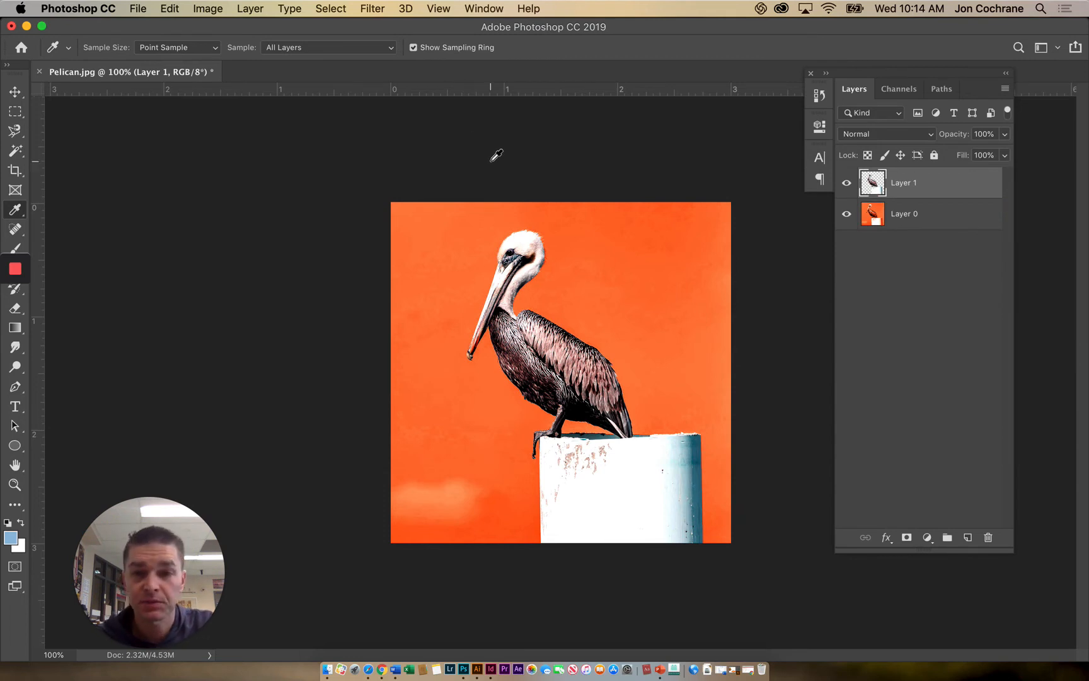
# - Colorize Layer 0 a muted orange-brown with Hue/Saturation at hue 20 and saturation 42
pyautogui.click(931, 215)
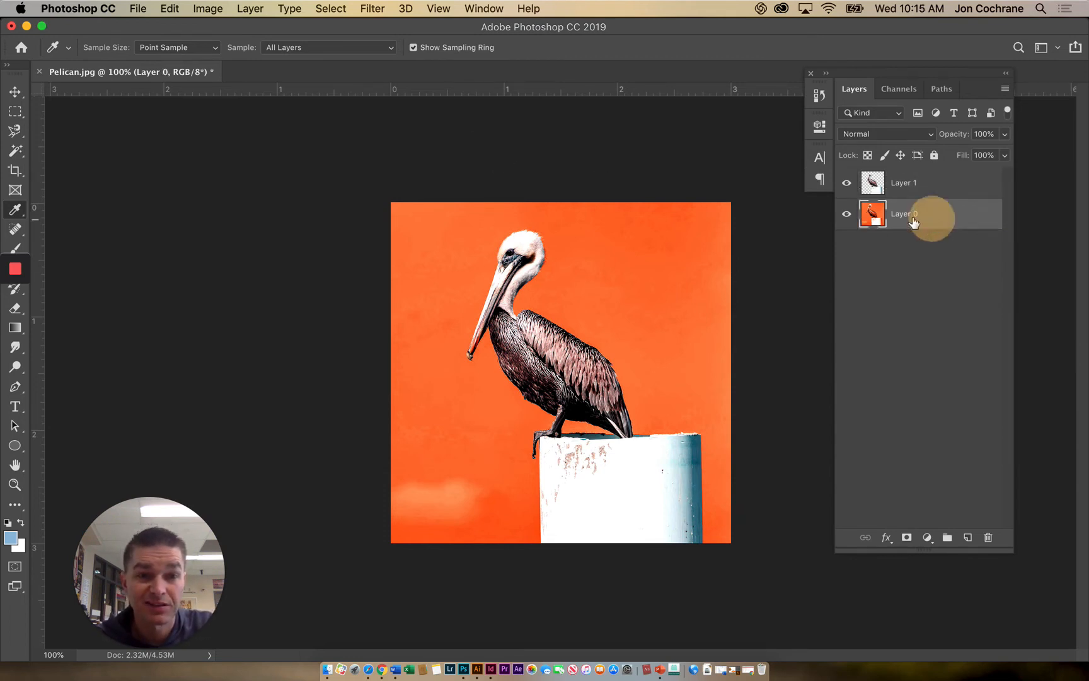
pyautogui.click(203, 11)
pyautogui.moveTo(302, 50)
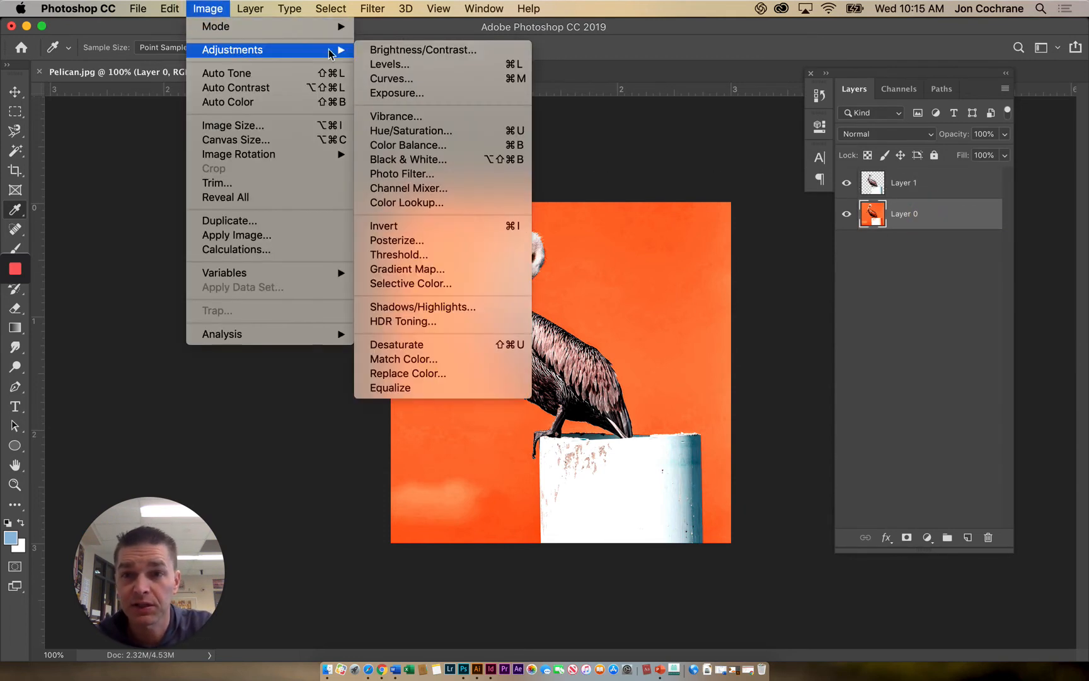
pyautogui.click(394, 131)
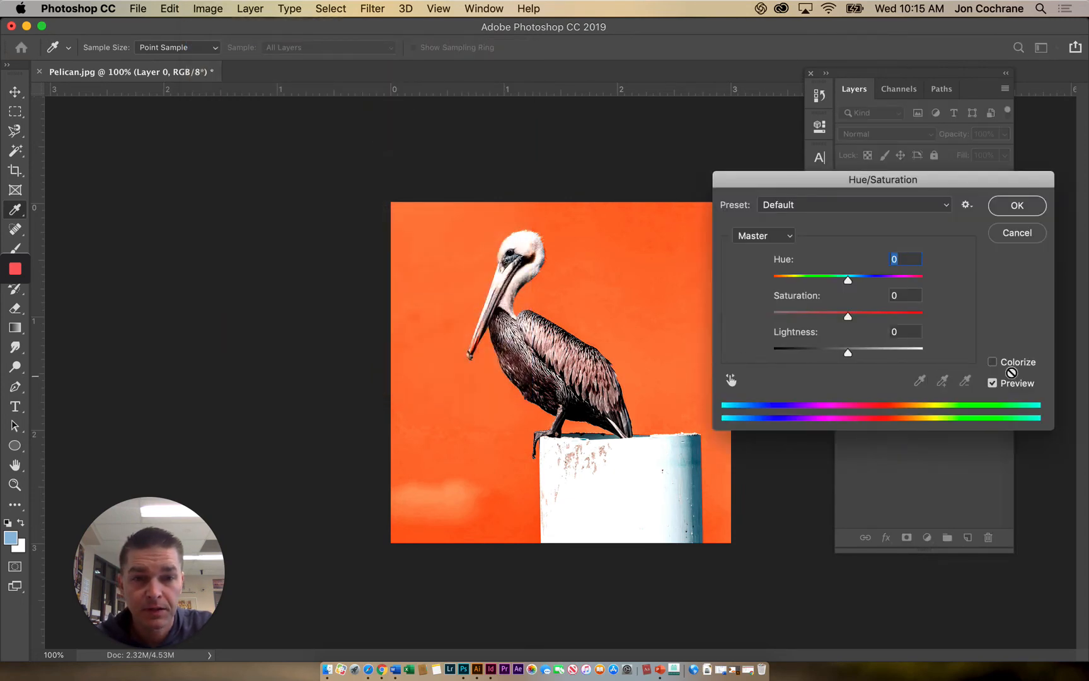
pyautogui.click(993, 362)
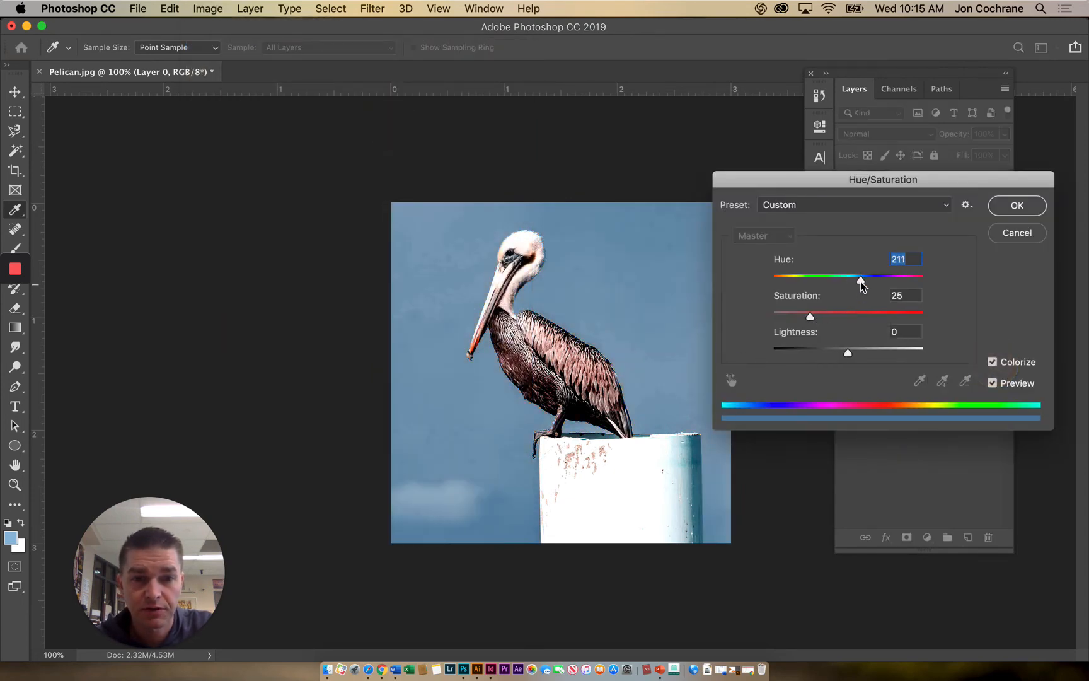
pyautogui.moveTo(860, 281); pyautogui.dragTo(838, 322)
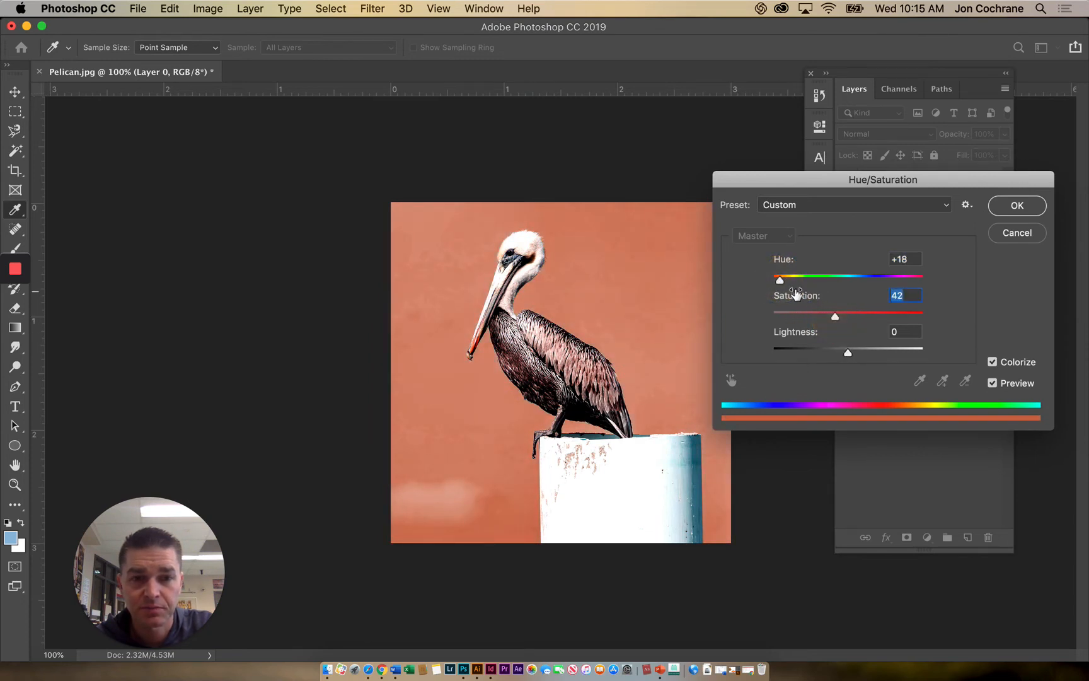
pyautogui.moveTo(783, 283); pyautogui.dragTo(781, 286)
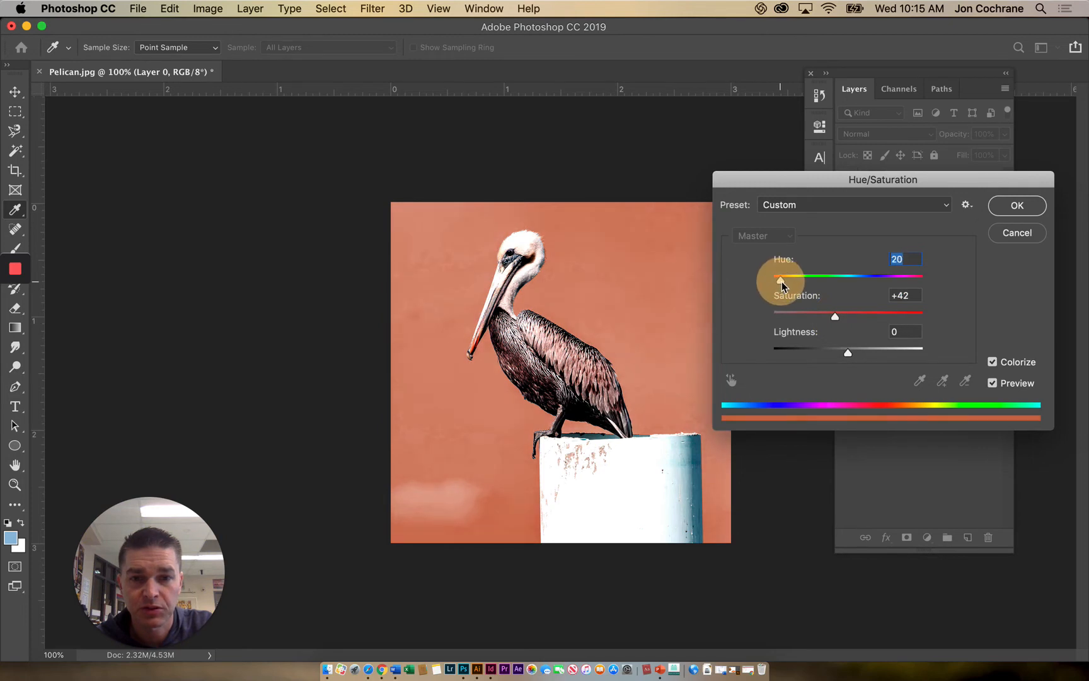
pyautogui.click(1008, 206)
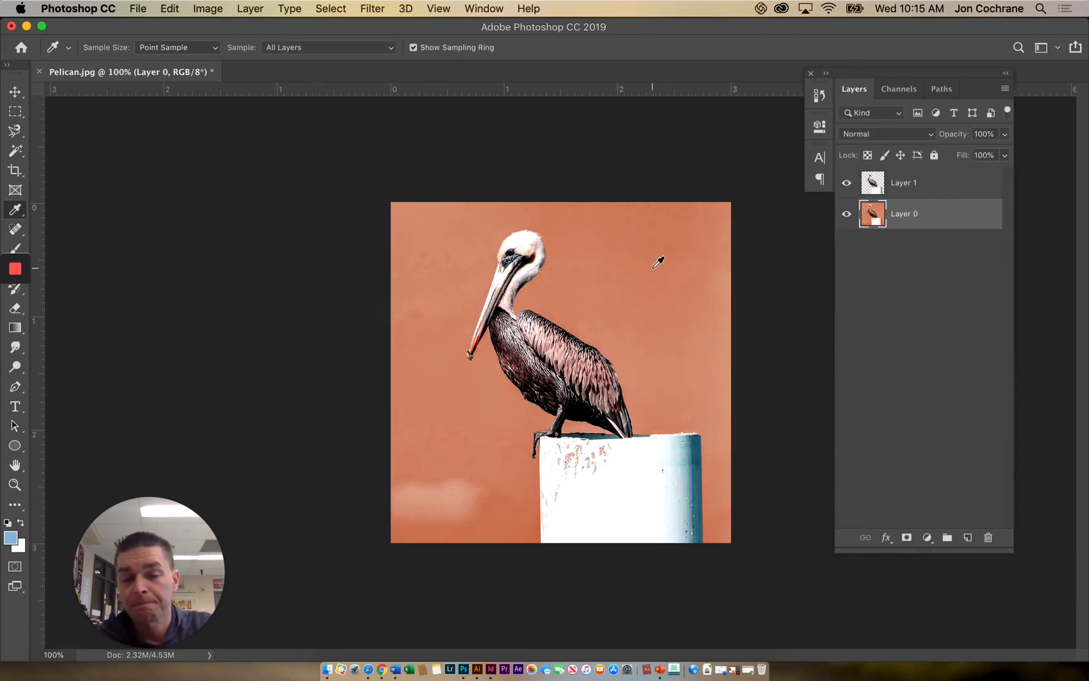
# - Shift the application window sideways to uncover the tools hidden behind the recording controls
pyautogui.click(217, 11)
pyautogui.click(212, 10)
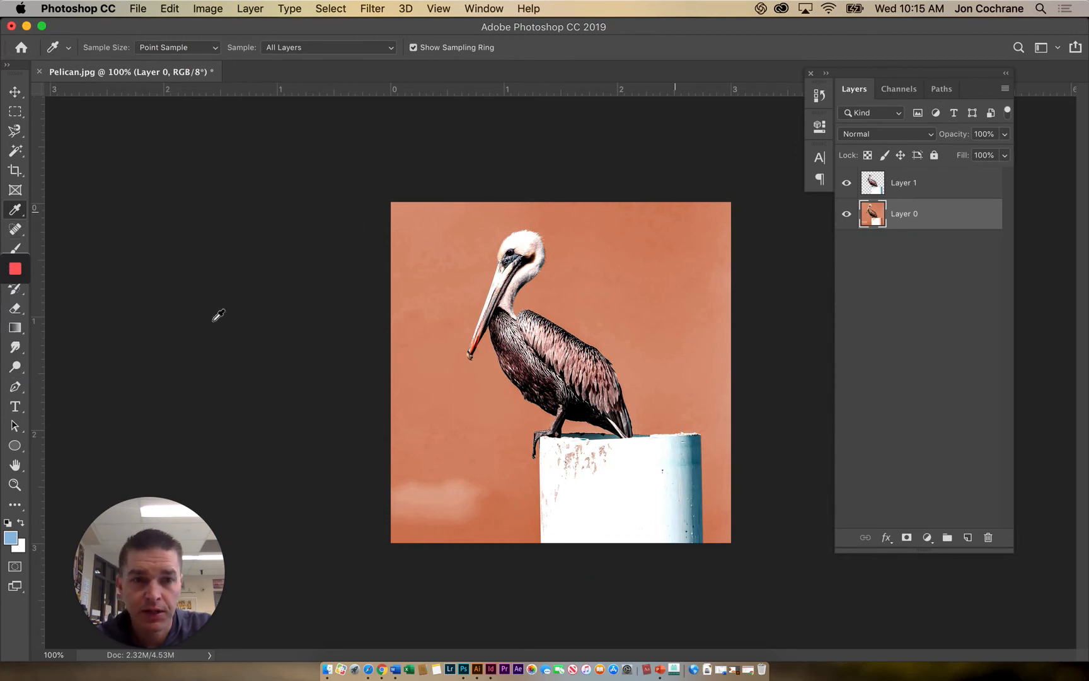
pyautogui.moveTo(18, 307)
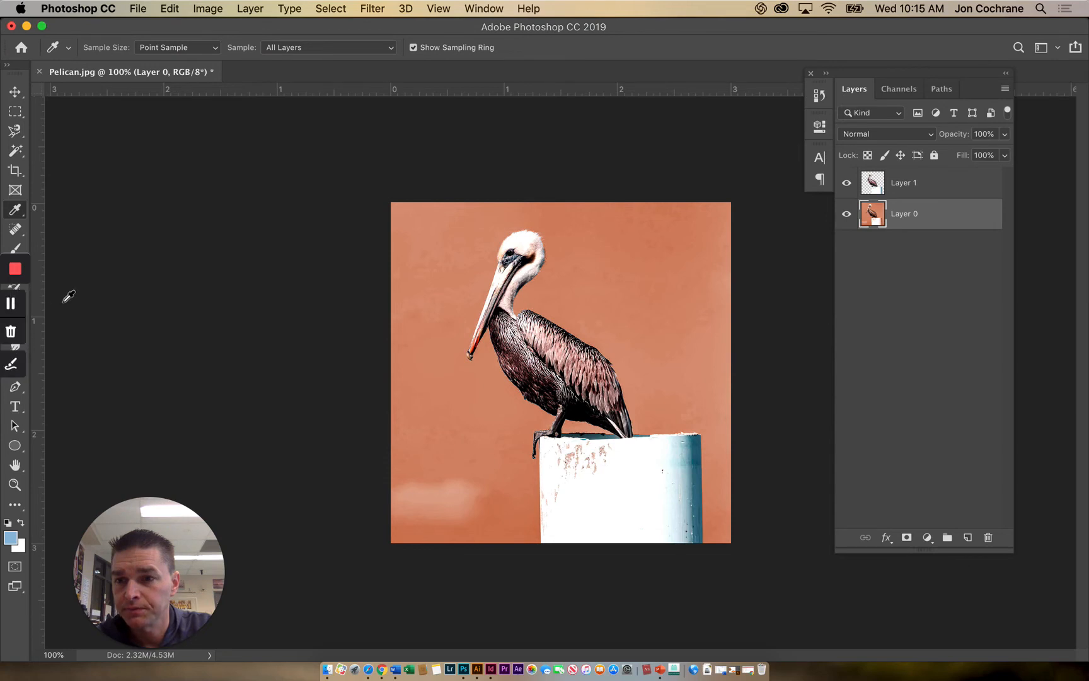
pyautogui.click(14, 290)
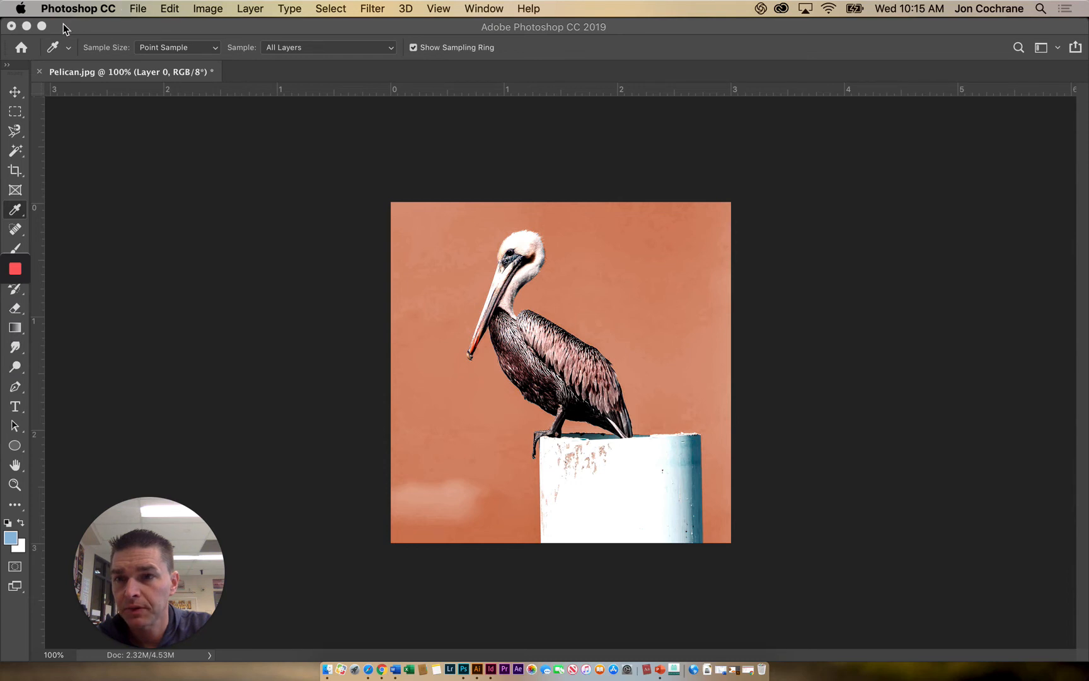
pyautogui.click(40, 28)
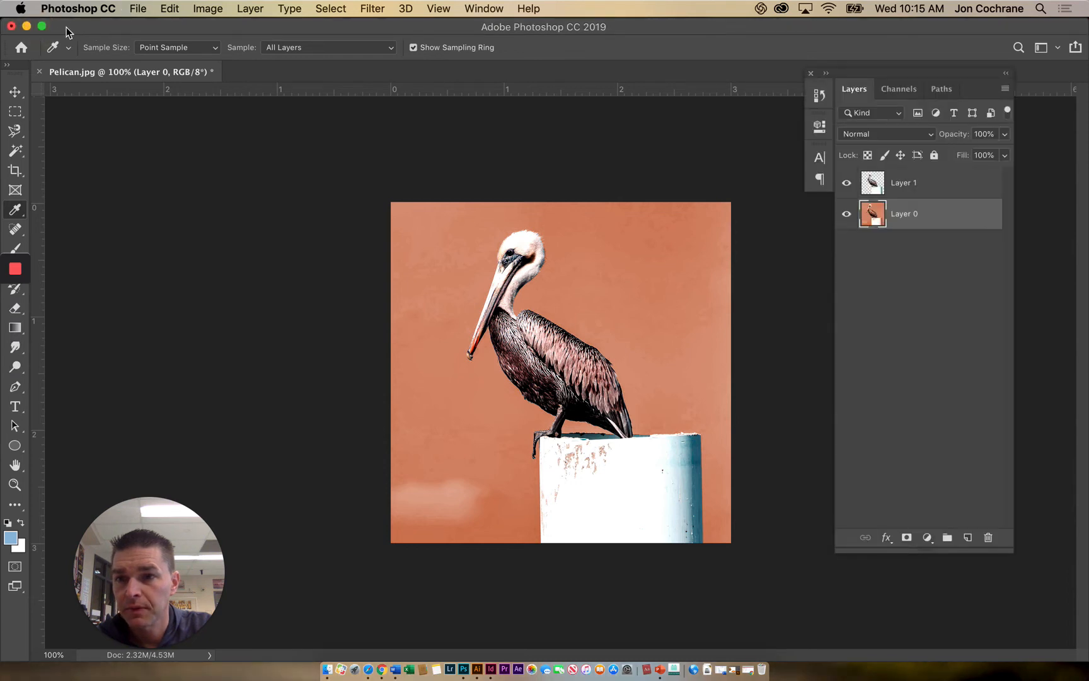
pyautogui.moveTo(78, 27); pyautogui.dragTo(102, 27)
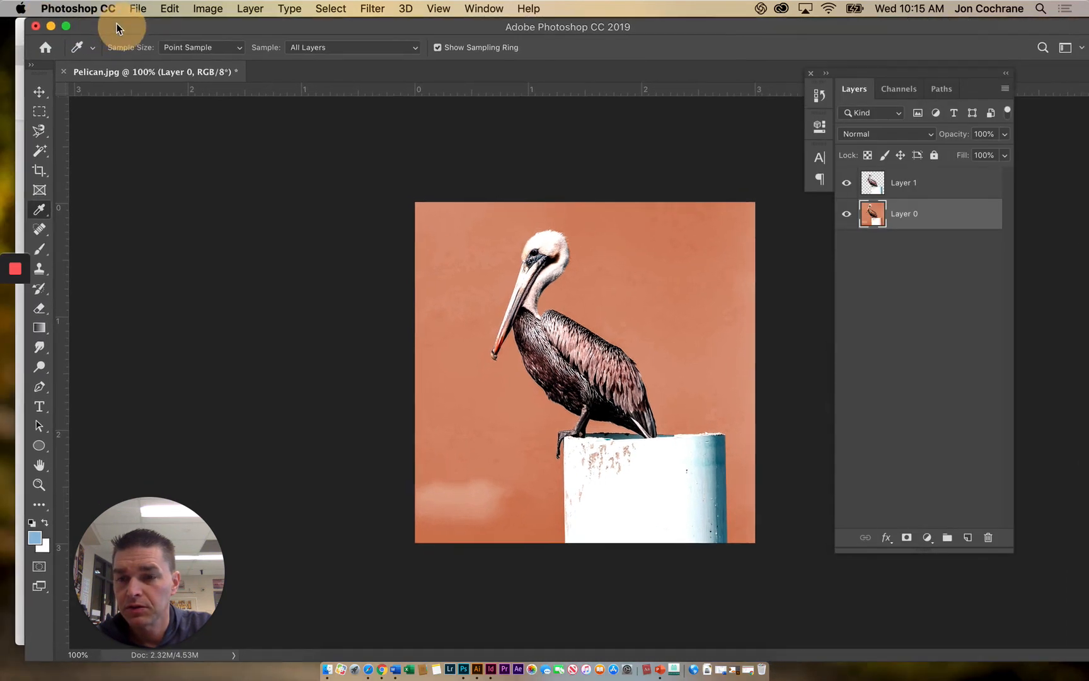
# - Try the Sponge tool in Desaturate mode on the background beside the pelican, and undo the stroke
pyautogui.click(40, 366)
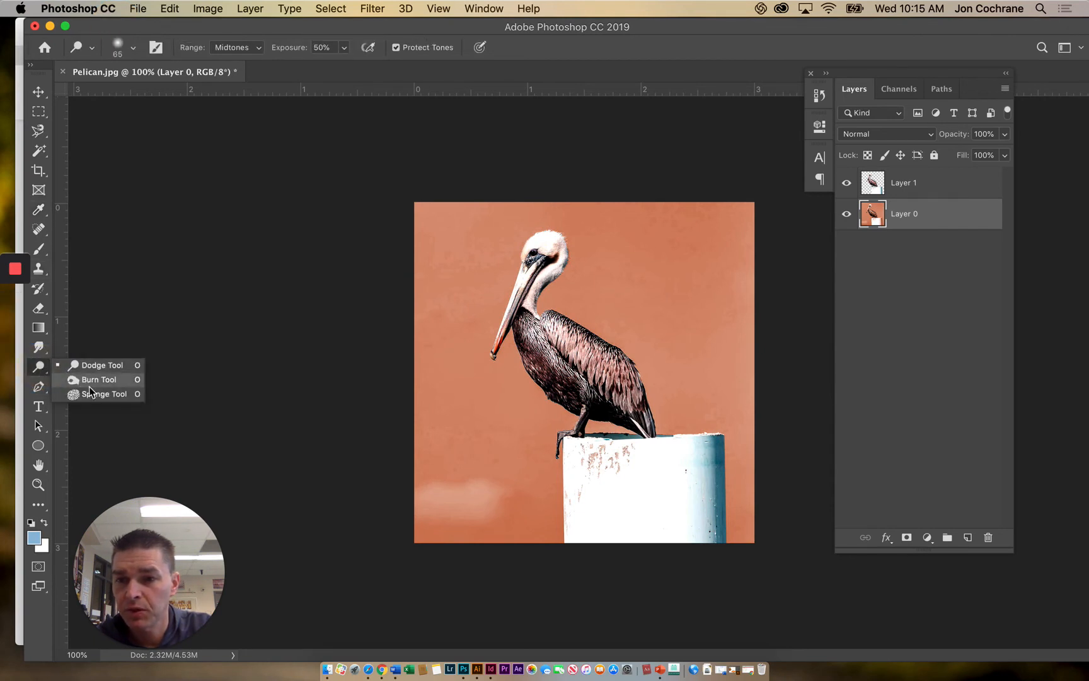
pyautogui.click(93, 394)
pyautogui.moveTo(460, 398)
pyautogui.mouseDown()
pyautogui.moveTo(451, 334)
pyautogui.moveTo(444, 385)
pyautogui.moveTo(437, 316)
pyautogui.moveTo(433, 413)
pyautogui.moveTo(433, 293)
pyautogui.moveTo(448, 349)
pyautogui.moveTo(457, 276)
pyautogui.mouseUp()
pyautogui.press('super+z')
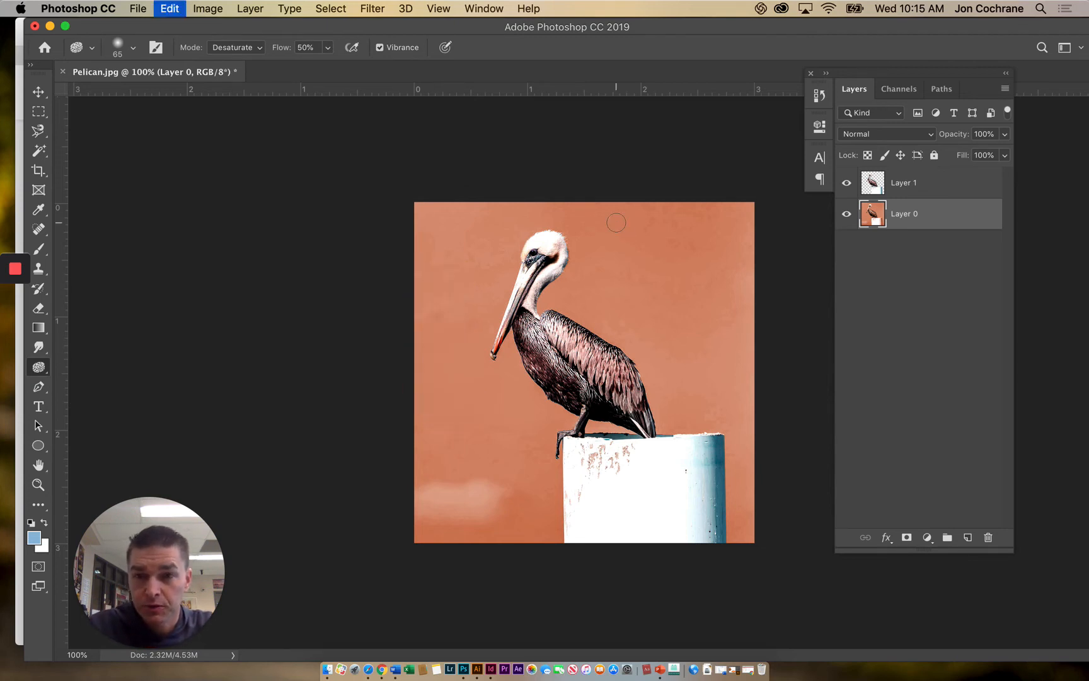
# - Try saturating both side areas of the Layer 0 background with the Sponge tool in Saturate mode, enlarging the brush to 400
pyautogui.click(252, 48)
pyautogui.click(231, 58)
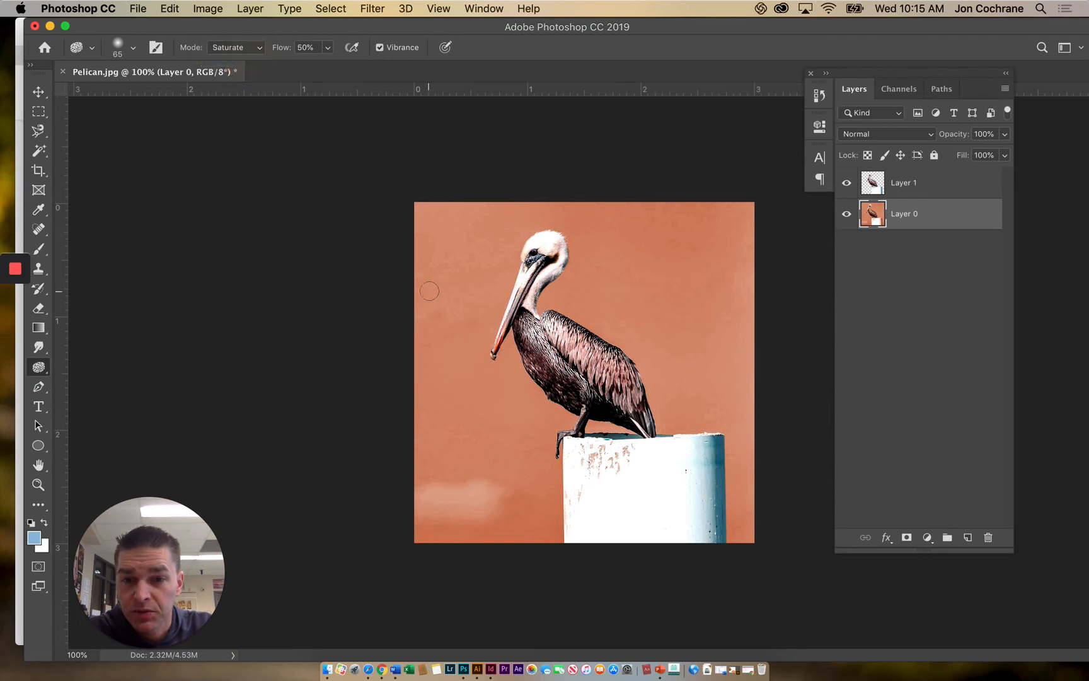
pyautogui.press(']')
pyautogui.press(']')
pyautogui.press(']')
pyautogui.press(']')
pyautogui.press(']')
pyautogui.press(']')
pyautogui.press(']')
pyautogui.press(']')
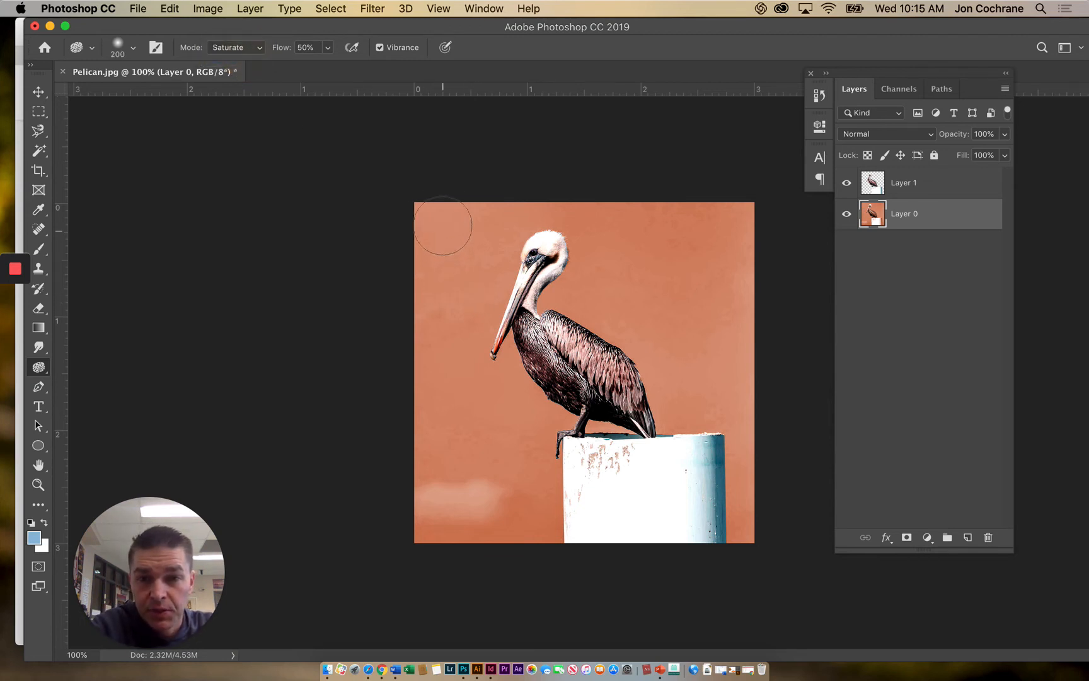
pyautogui.moveTo(438, 209)
pyautogui.mouseDown()
pyautogui.moveTo(411, 328)
pyautogui.moveTo(434, 204)
pyautogui.moveTo(411, 276)
pyautogui.moveTo(392, 522)
pyautogui.moveTo(424, 415)
pyautogui.mouseUp()
pyautogui.moveTo(414, 352)
pyautogui.mouseDown()
pyautogui.moveTo(450, 498)
pyautogui.moveTo(485, 504)
pyautogui.mouseUp()
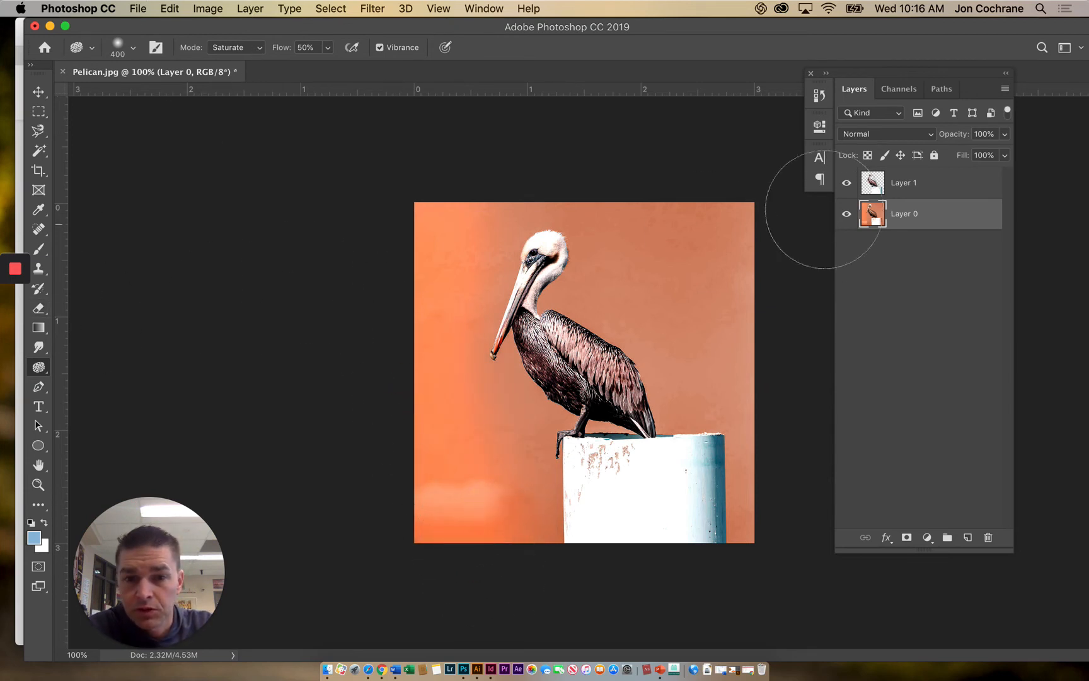
pyautogui.moveTo(759, 235)
pyautogui.mouseDown()
pyautogui.moveTo(786, 429)
pyautogui.moveTo(720, 170)
pyautogui.moveTo(800, 321)
pyautogui.moveTo(731, 246)
pyautogui.moveTo(755, 424)
pyautogui.mouseUp()
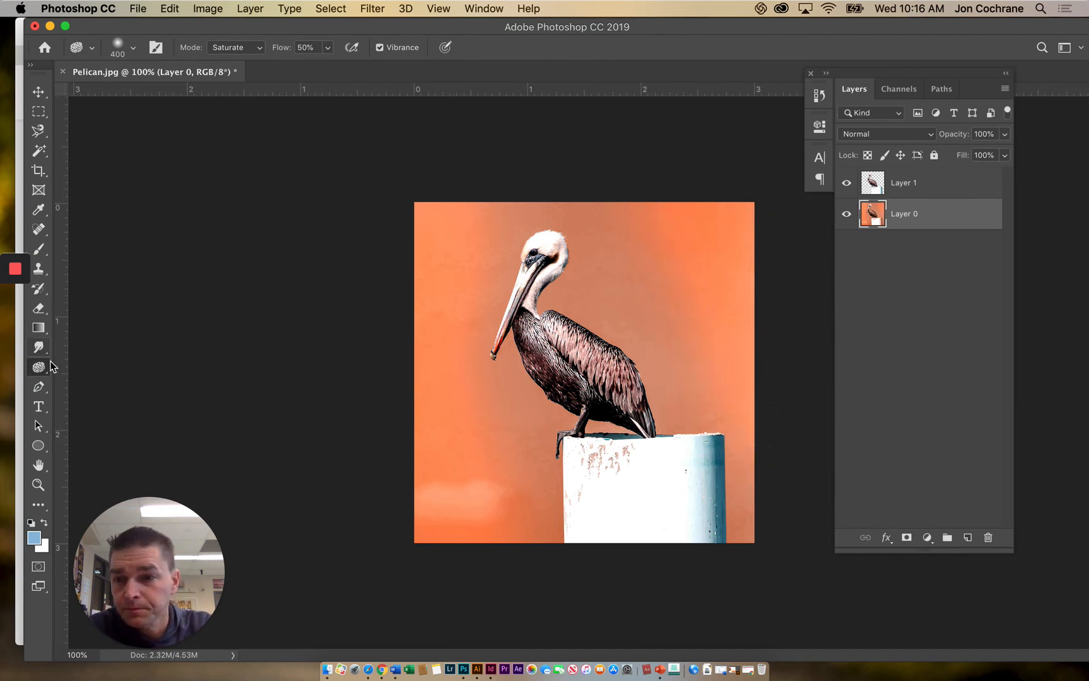
# - Try darkening the Layer 0 background around the pelican with the Burn tool at brush size 150, Midtones range and 50% exposure
pyautogui.moveTo(39, 367); pyautogui.dragTo(80, 380)
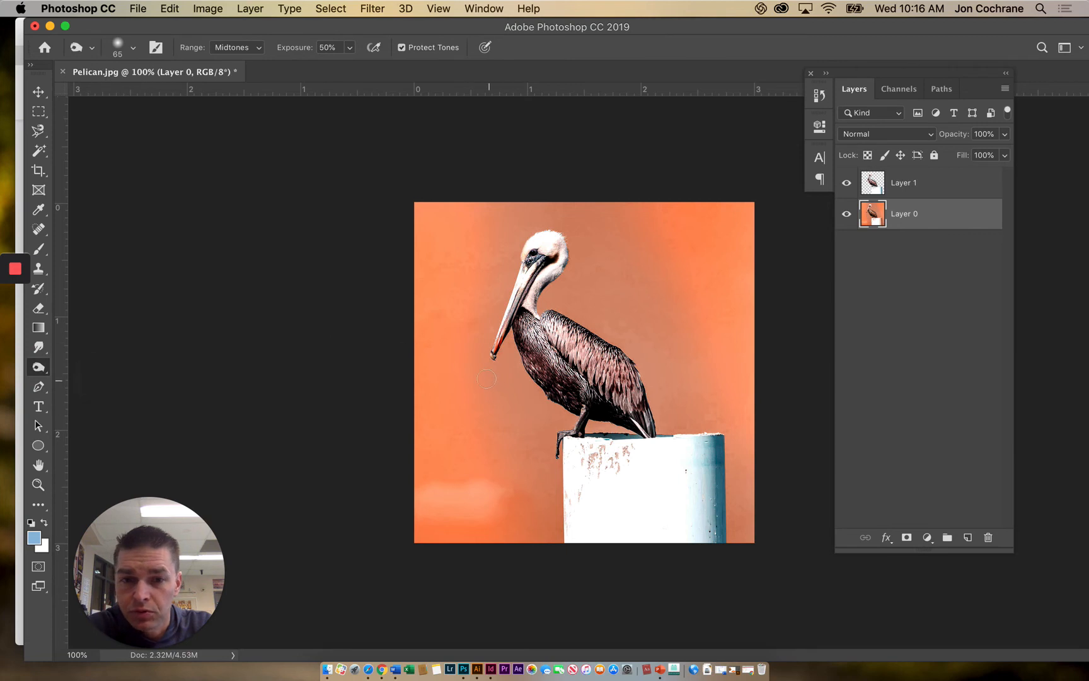
pyautogui.press(']')
pyautogui.press(']')
pyautogui.press(']')
pyautogui.press(']')
pyautogui.press(']')
pyautogui.press(']')
pyautogui.moveTo(476, 382)
pyautogui.mouseDown()
pyautogui.moveTo(485, 441)
pyautogui.moveTo(463, 342)
pyautogui.moveTo(499, 447)
pyautogui.moveTo(486, 380)
pyautogui.moveTo(514, 406)
pyautogui.moveTo(524, 401)
pyautogui.moveTo(518, 356)
pyautogui.moveTo(552, 416)
pyautogui.moveTo(526, 390)
pyautogui.moveTo(491, 301)
pyautogui.mouseUp()
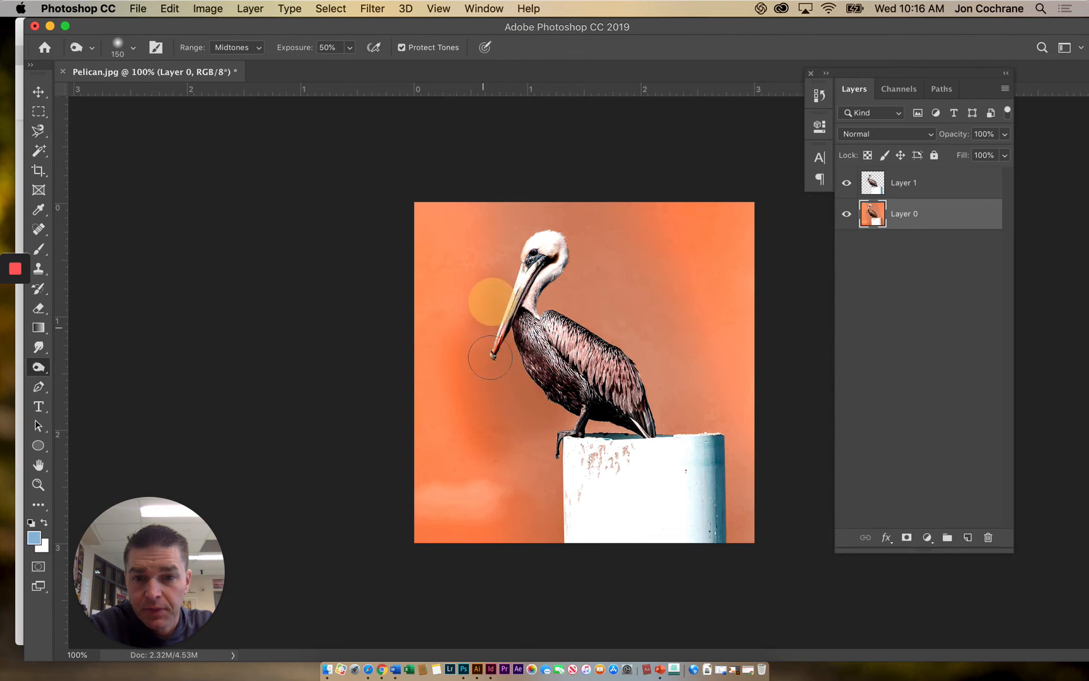
pyautogui.moveTo(467, 348)
pyautogui.mouseDown()
pyautogui.moveTo(487, 284)
pyautogui.moveTo(529, 239)
pyautogui.moveTo(563, 251)
pyautogui.moveTo(547, 309)
pyautogui.moveTo(565, 229)
pyautogui.moveTo(576, 325)
pyautogui.moveTo(670, 386)
pyautogui.moveTo(606, 331)
pyautogui.moveTo(651, 431)
pyautogui.moveTo(642, 410)
pyautogui.moveTo(590, 414)
pyautogui.moveTo(593, 426)
pyautogui.moveTo(551, 443)
pyautogui.moveTo(547, 465)
pyautogui.moveTo(629, 368)
pyautogui.moveTo(586, 312)
pyautogui.moveTo(635, 287)
pyautogui.moveTo(588, 278)
pyautogui.moveTo(540, 244)
pyautogui.moveTo(639, 260)
pyautogui.moveTo(674, 336)
pyautogui.moveTo(635, 257)
pyautogui.moveTo(600, 266)
pyautogui.moveTo(618, 319)
pyautogui.mouseUp()
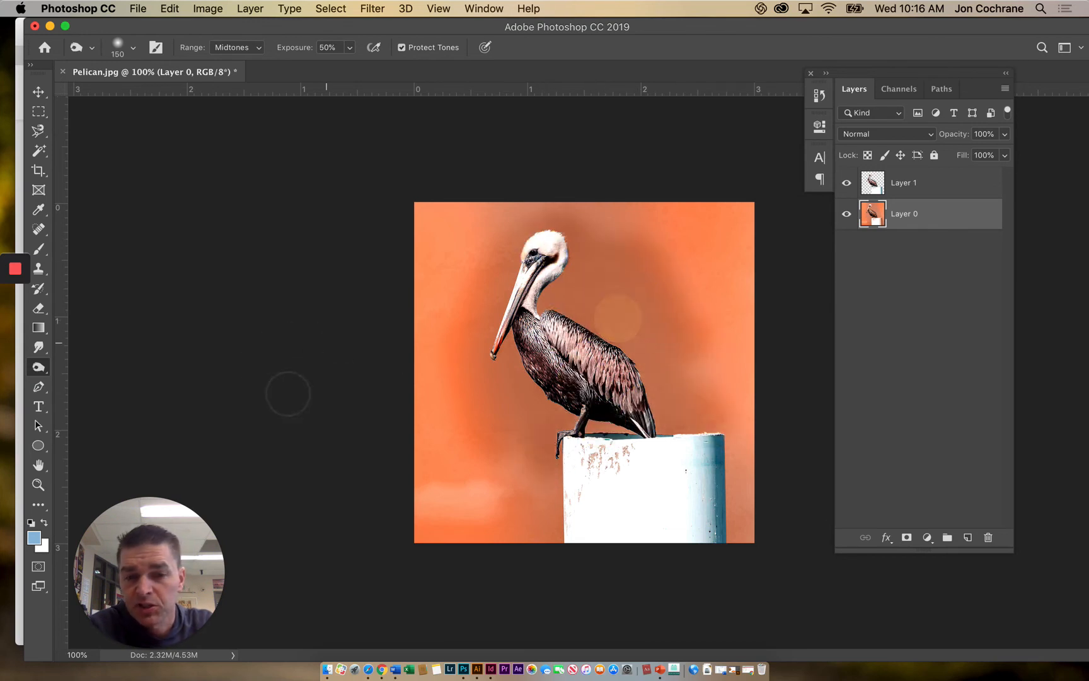
# - Try lightening the upper-left corner of the Layer 0 background with the Dodge tool at brush size 65
pyautogui.click(39, 367)
pyautogui.click(107, 366)
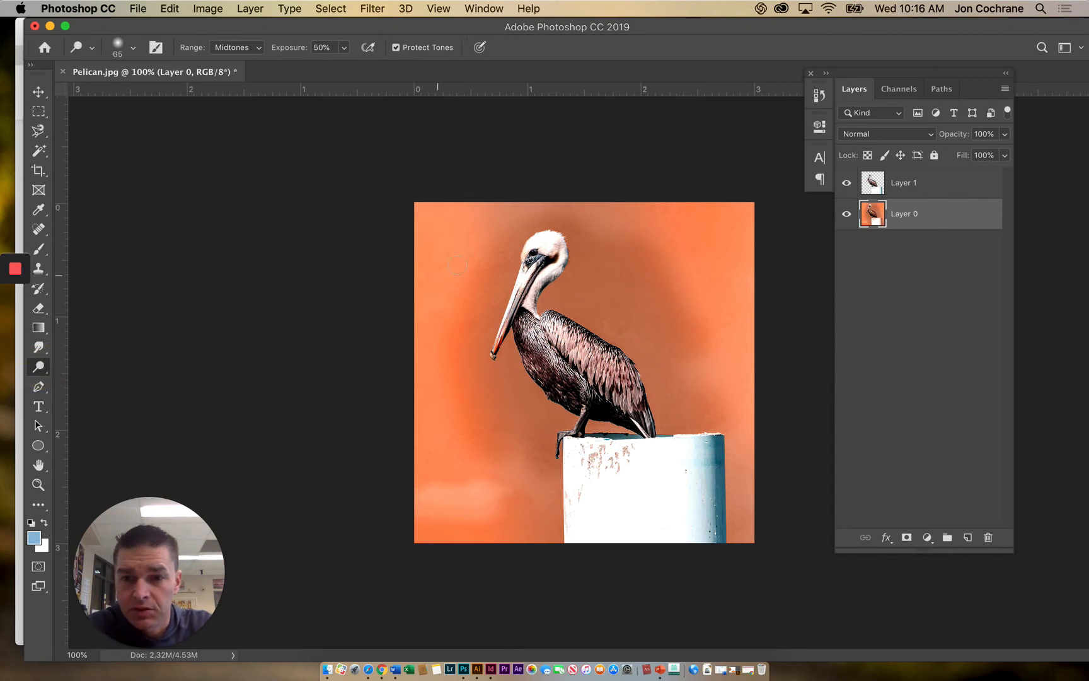
pyautogui.moveTo(442, 226)
pyautogui.mouseDown()
pyautogui.moveTo(430, 265)
pyautogui.moveTo(429, 206)
pyautogui.moveTo(422, 234)
pyautogui.mouseUp()
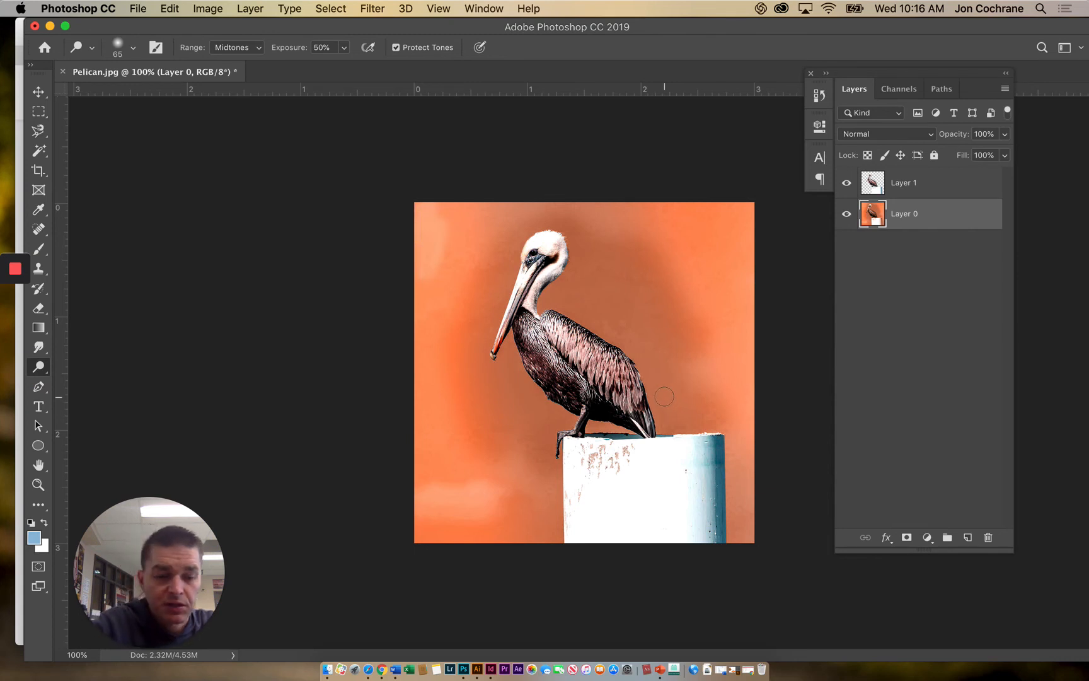
# - Undo the dodge, burn and sponge strokes on the Layer 0 background
pyautogui.press('super+z')
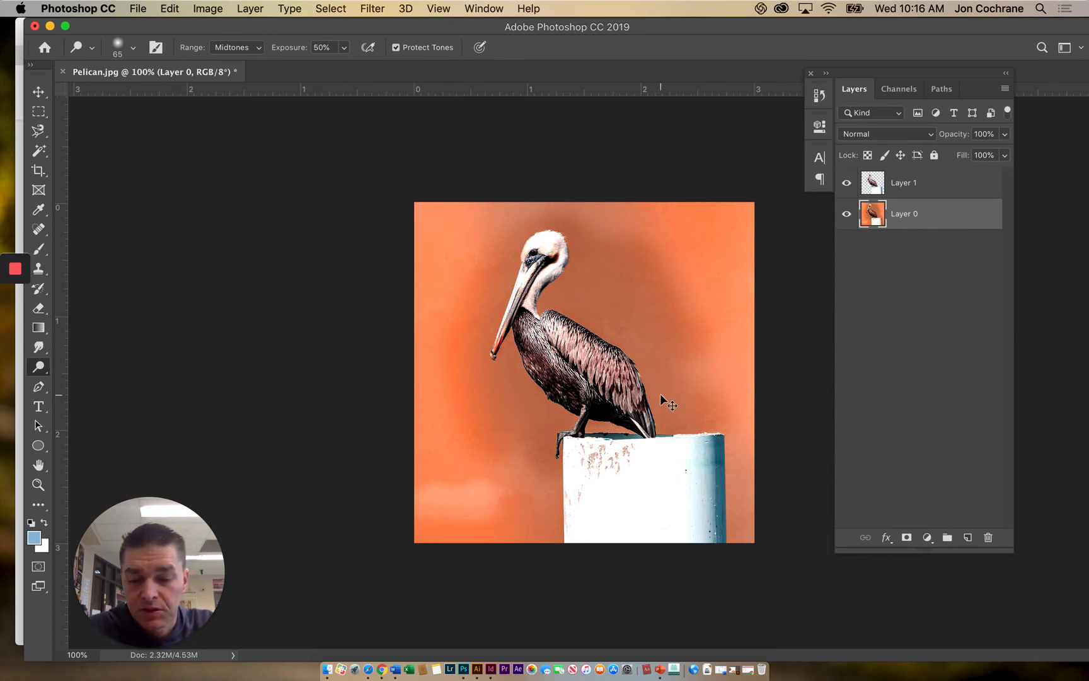
pyautogui.press('super+z')
pyautogui.press('super+z')
pyautogui.press('super+z')
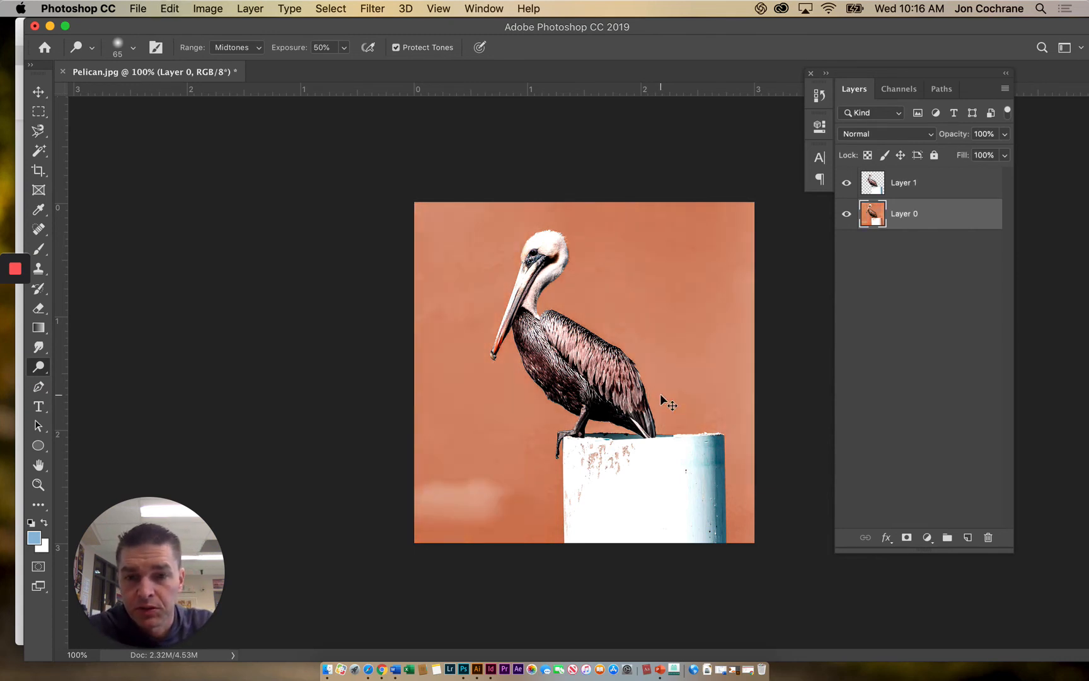
# - Try erasing part of the Layer 0 background beside the pelican with the Eraser at brush size 20, and undo the stroke
pyautogui.click(39, 347)
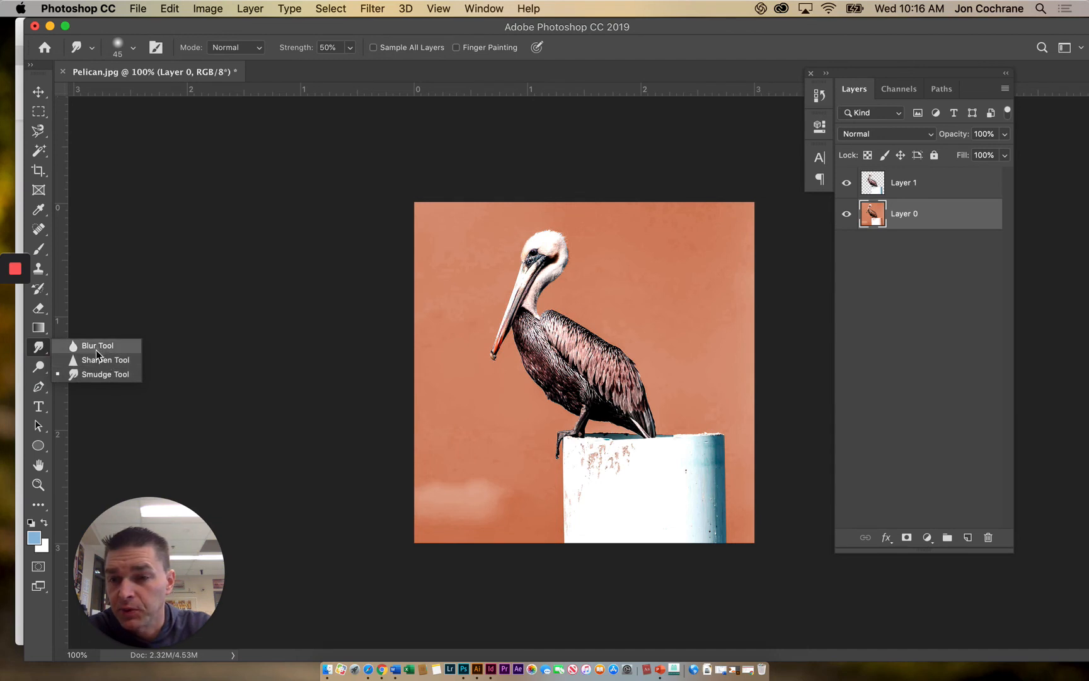
pyautogui.click(38, 327)
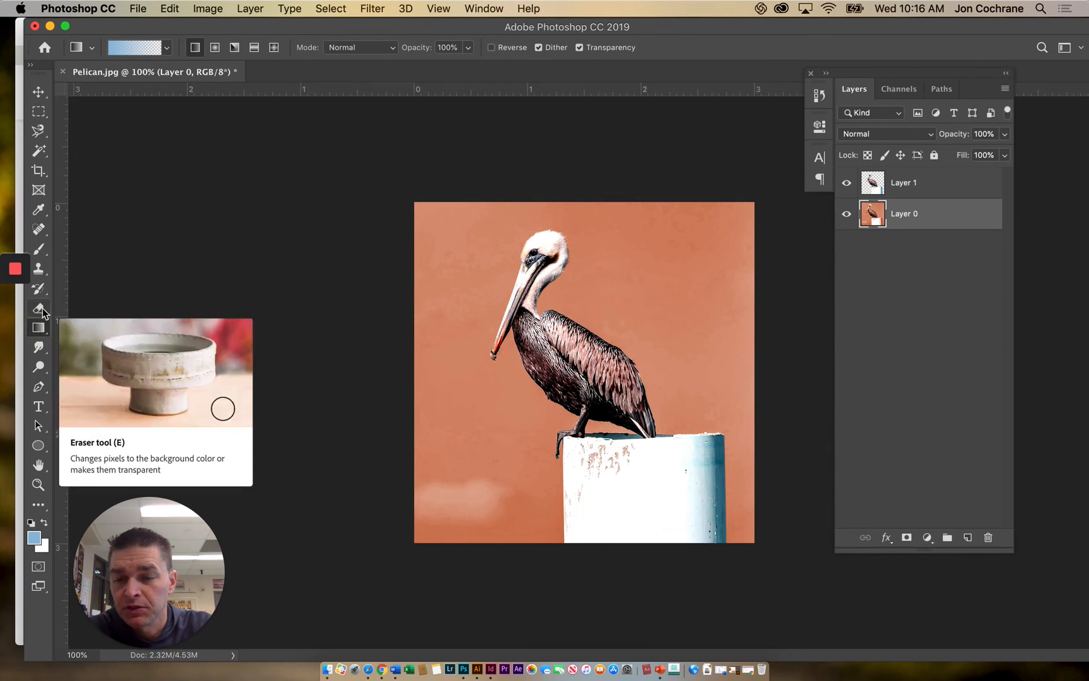
pyautogui.click(43, 310)
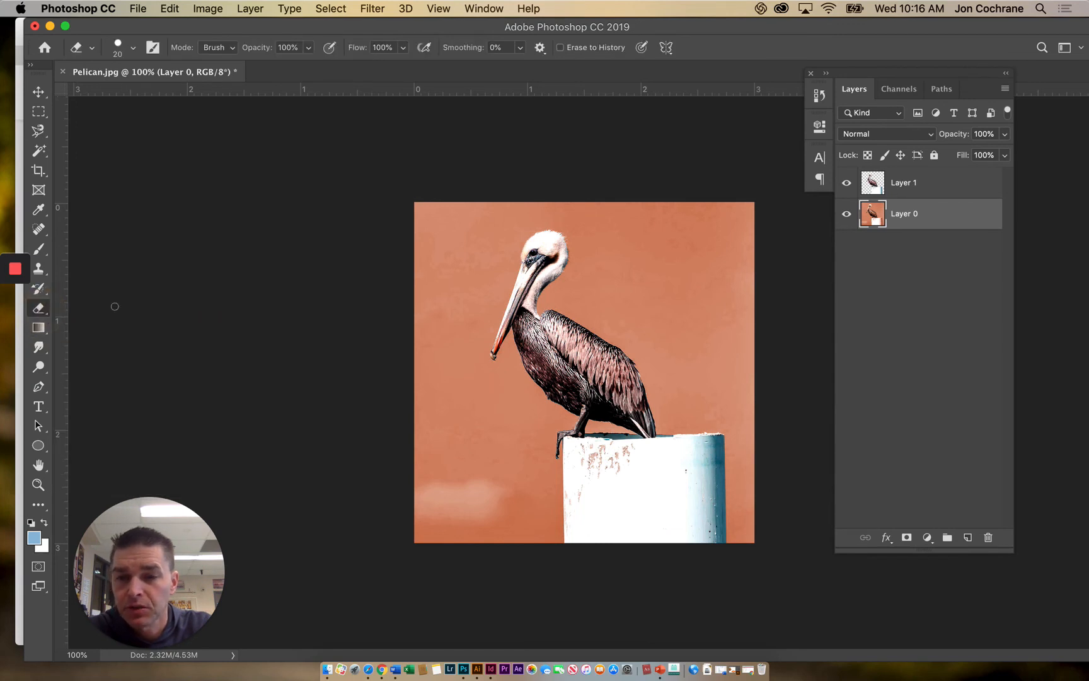
pyautogui.moveTo(476, 270)
pyautogui.mouseDown()
pyautogui.moveTo(463, 311)
pyautogui.moveTo(478, 294)
pyautogui.moveTo(446, 259)
pyautogui.mouseUp()
pyautogui.press('cmd+z')
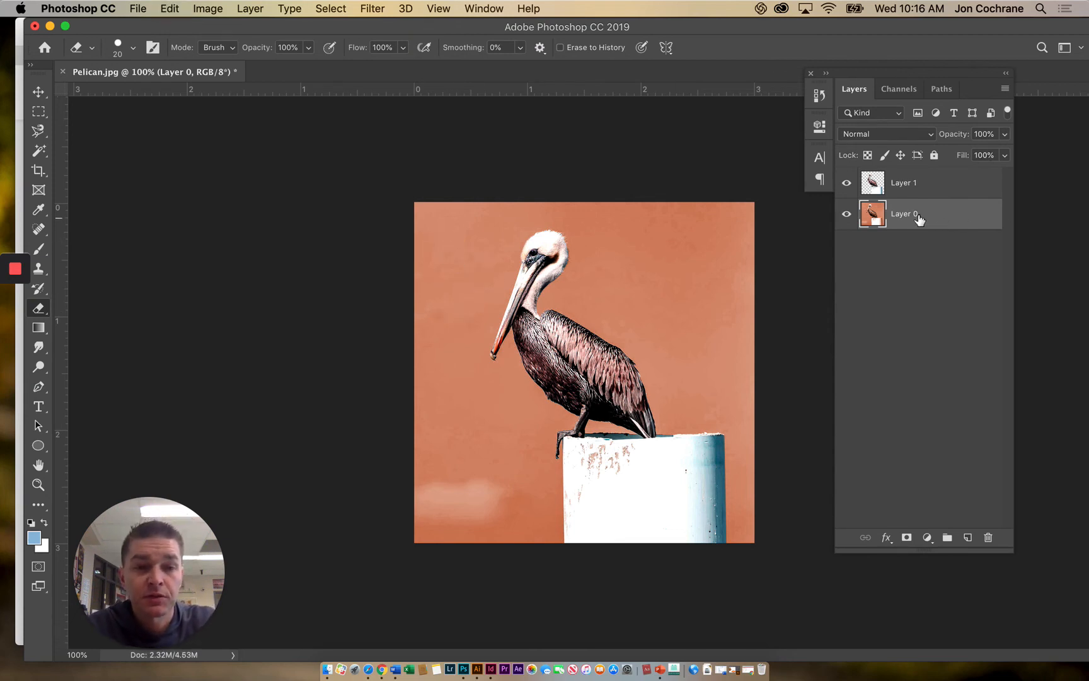
# - Compare the image with Layer 0 hidden and shown, and try erasing a zigzag patch of its background beside the pelican's beak
pyautogui.click(846, 215)
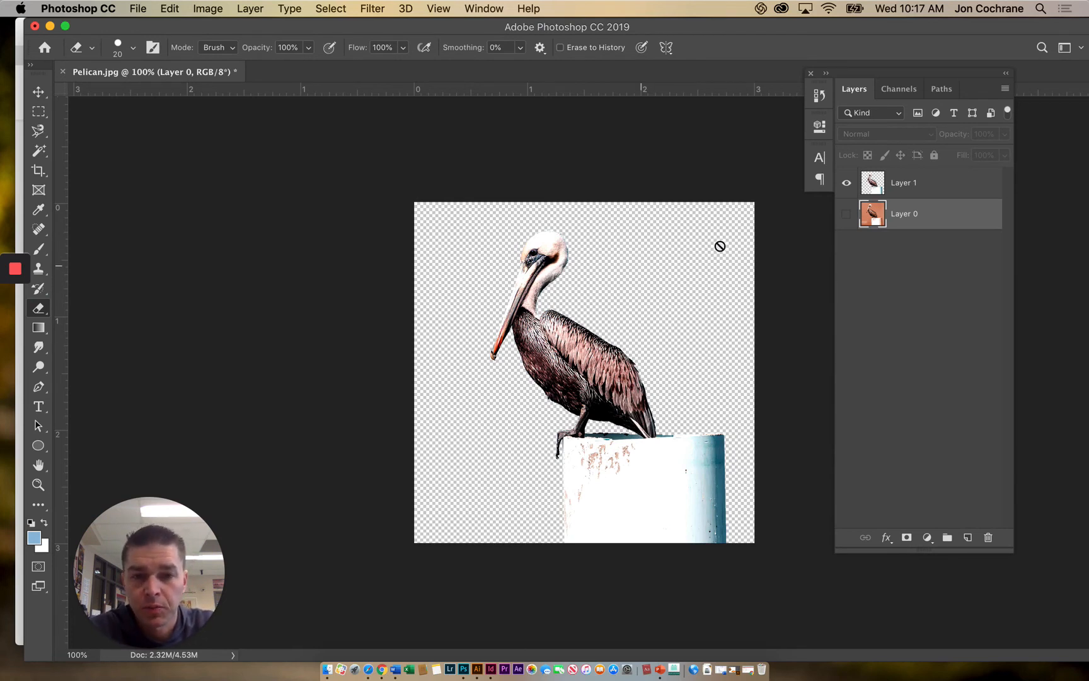
pyautogui.click(846, 215)
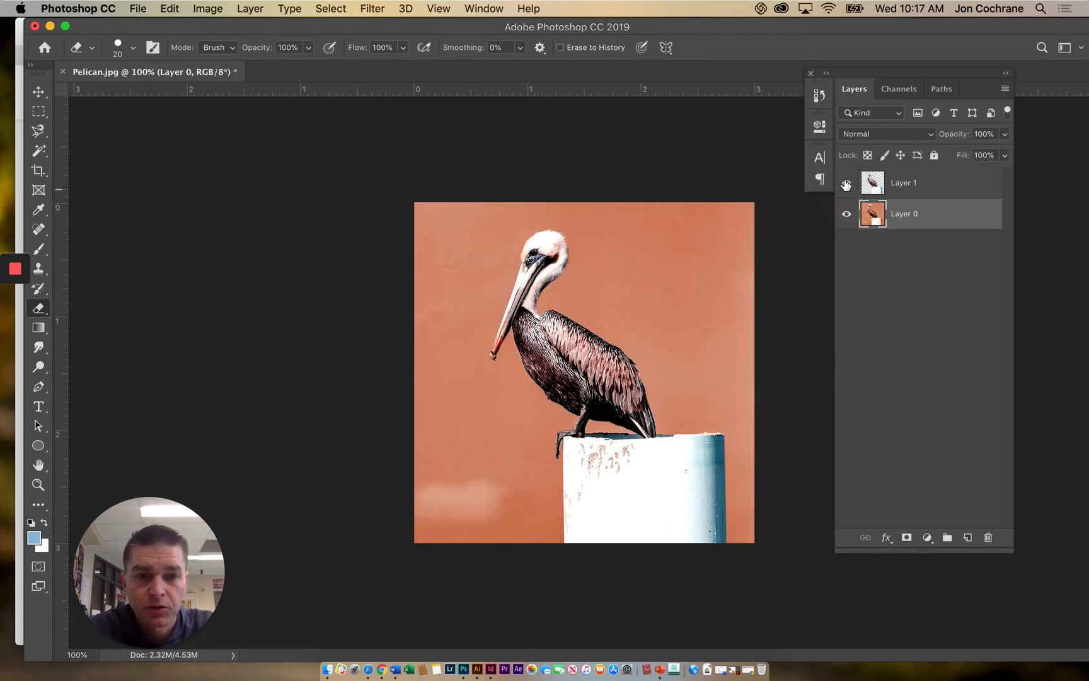
pyautogui.moveTo(452, 271)
pyautogui.mouseDown()
pyautogui.moveTo(451, 318)
pyautogui.moveTo(485, 269)
pyautogui.moveTo(448, 269)
pyautogui.moveTo(470, 284)
pyautogui.moveTo(435, 334)
pyautogui.moveTo(463, 325)
pyautogui.moveTo(458, 350)
pyautogui.mouseUp()
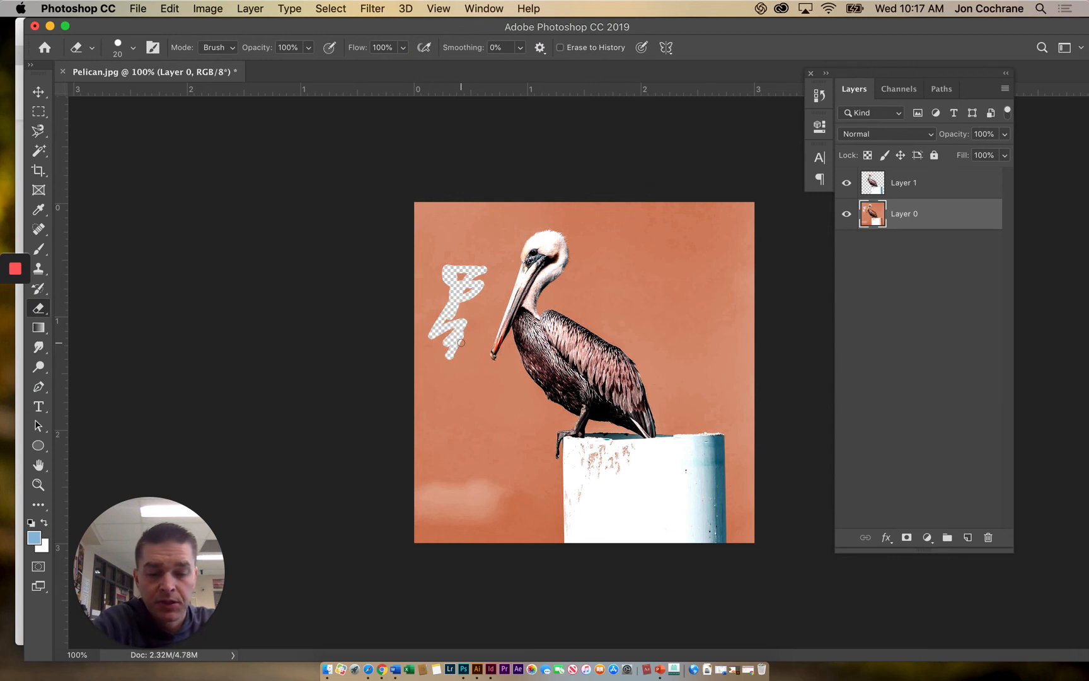
pyautogui.press('super+z')
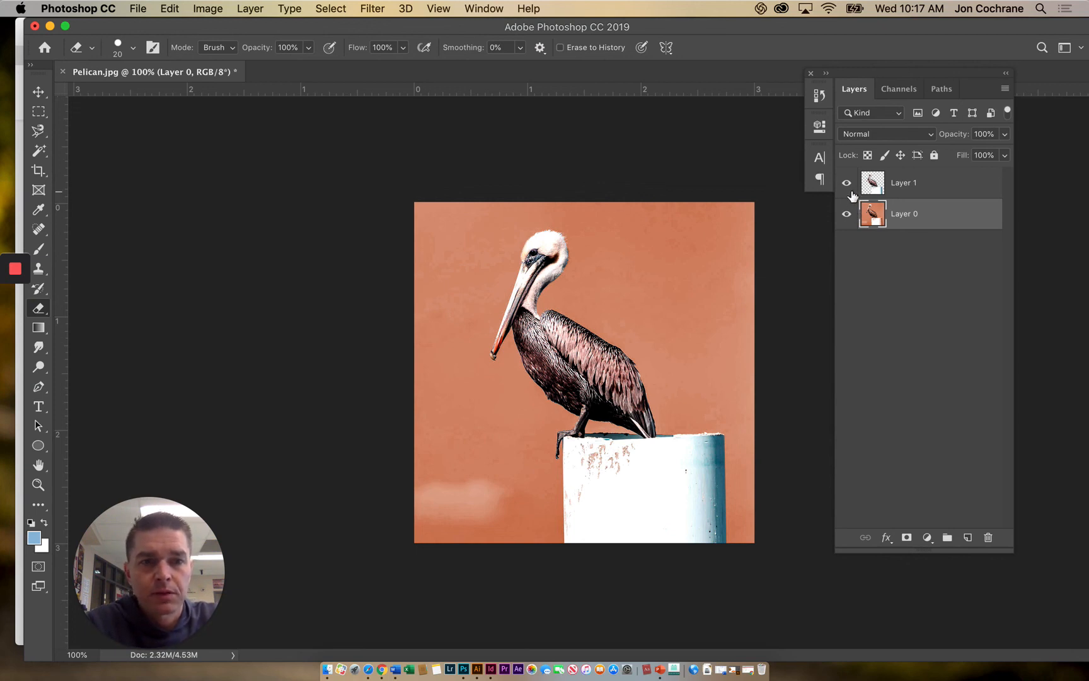
pyautogui.click(846, 214)
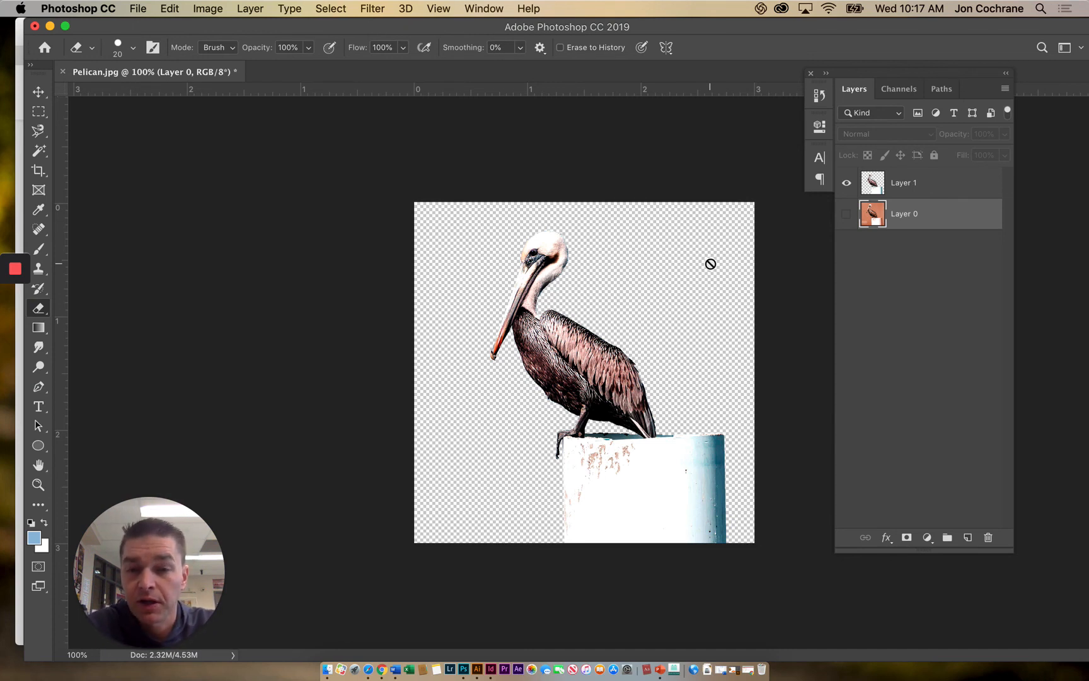
pyautogui.click(847, 214)
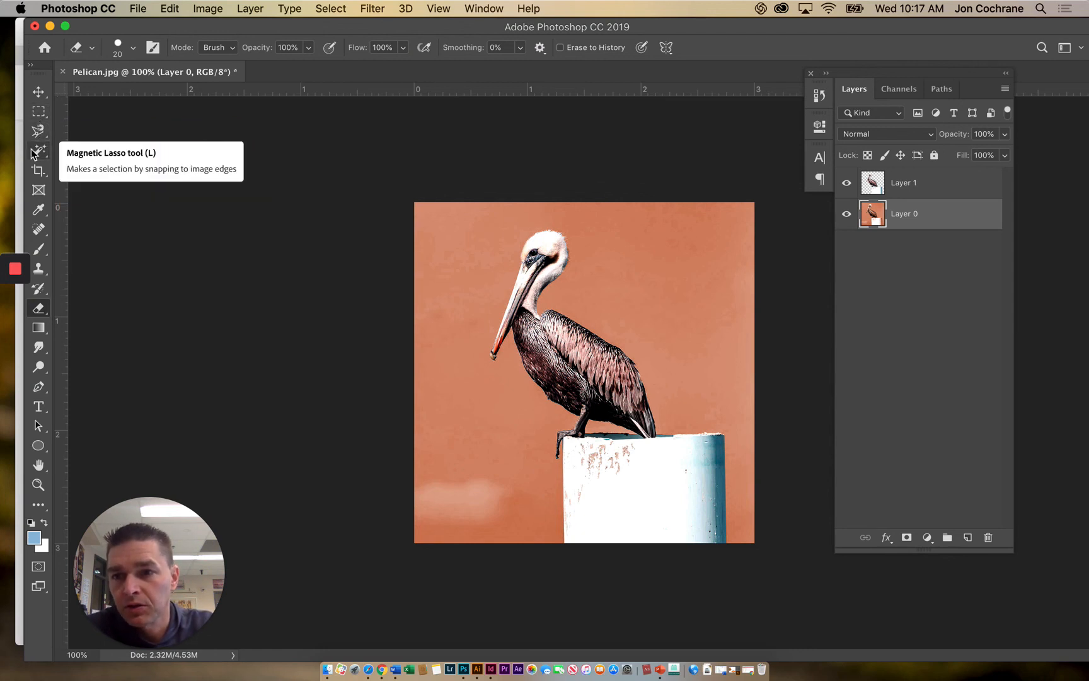
pyautogui.click(39, 115)
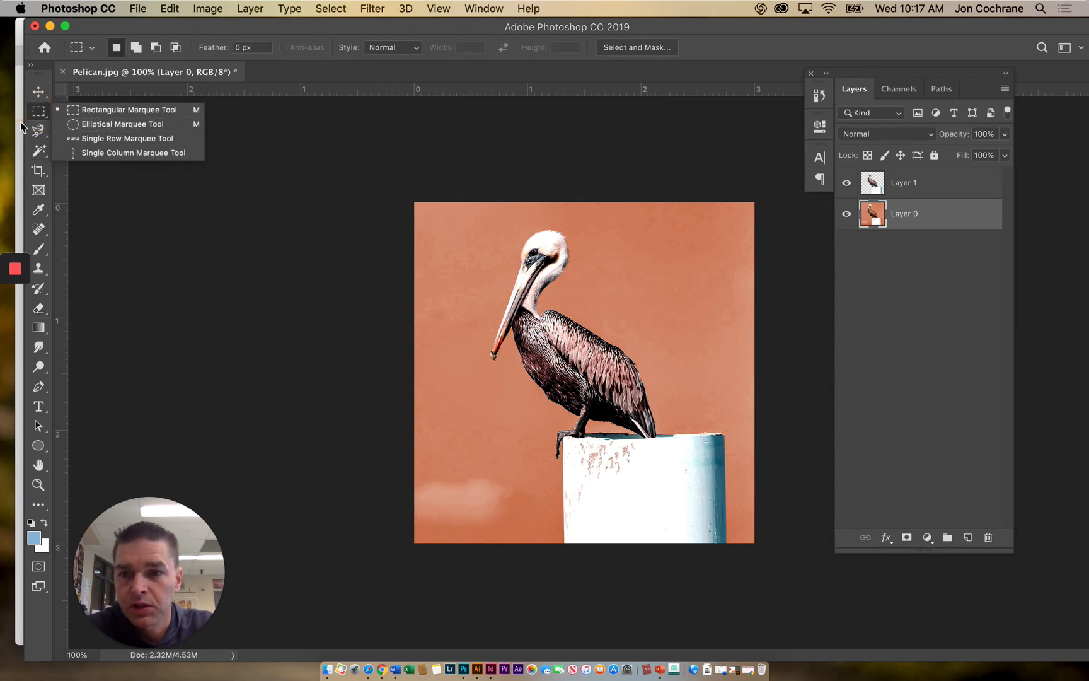
pyautogui.click(29, 127)
pyautogui.click(34, 130)
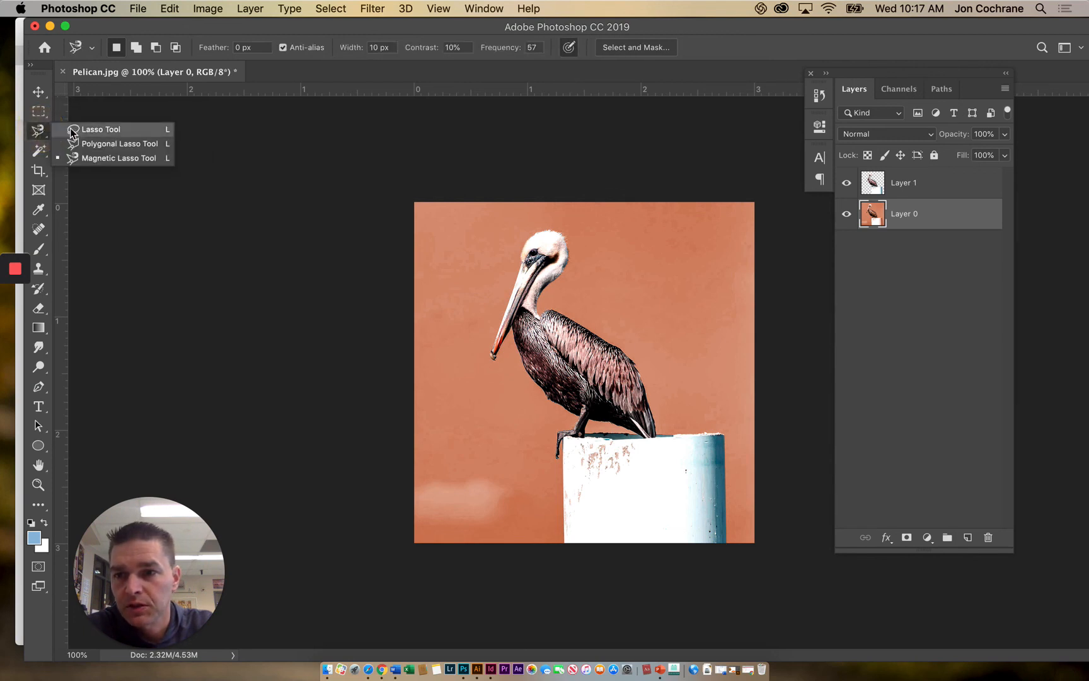
pyautogui.click(38, 152)
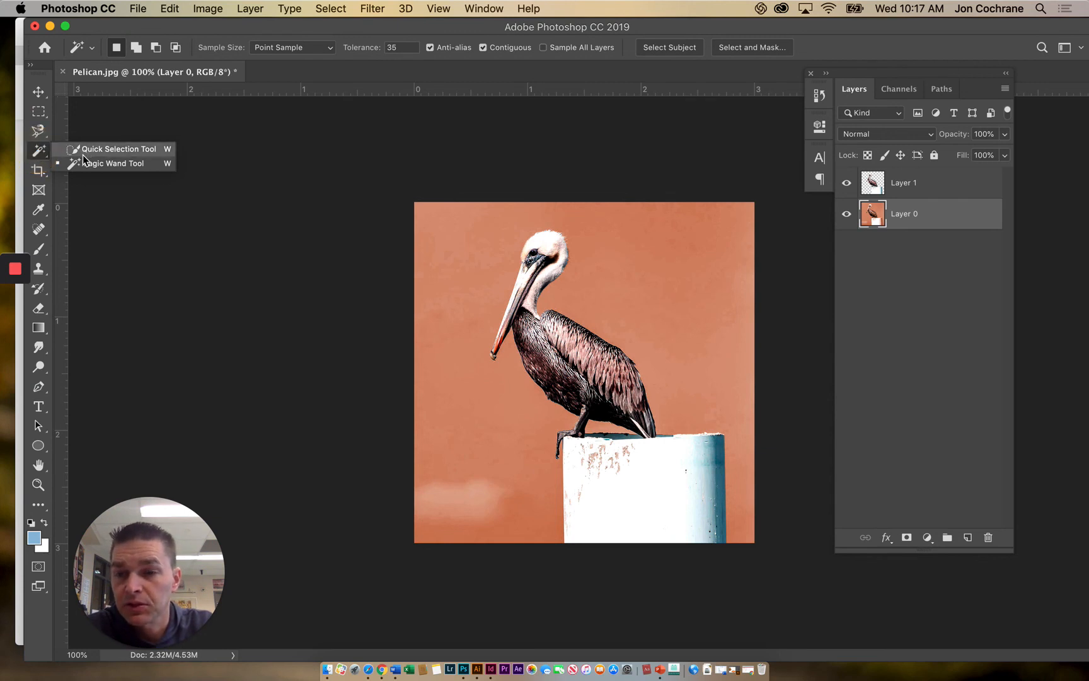
pyautogui.click(41, 150)
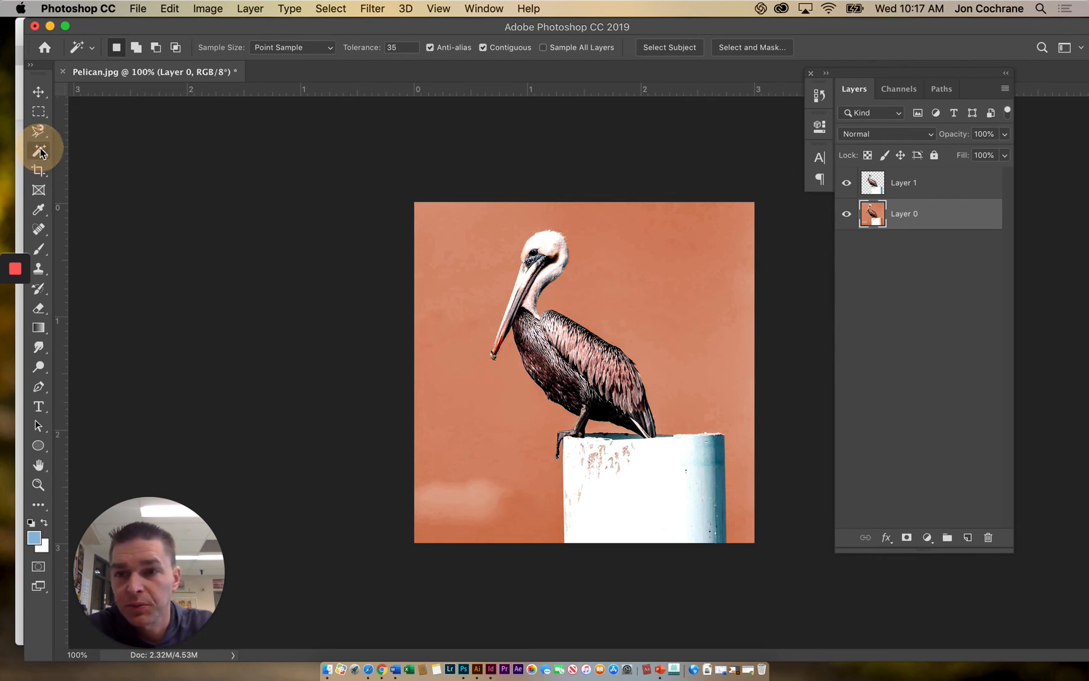
pyautogui.click(38, 131)
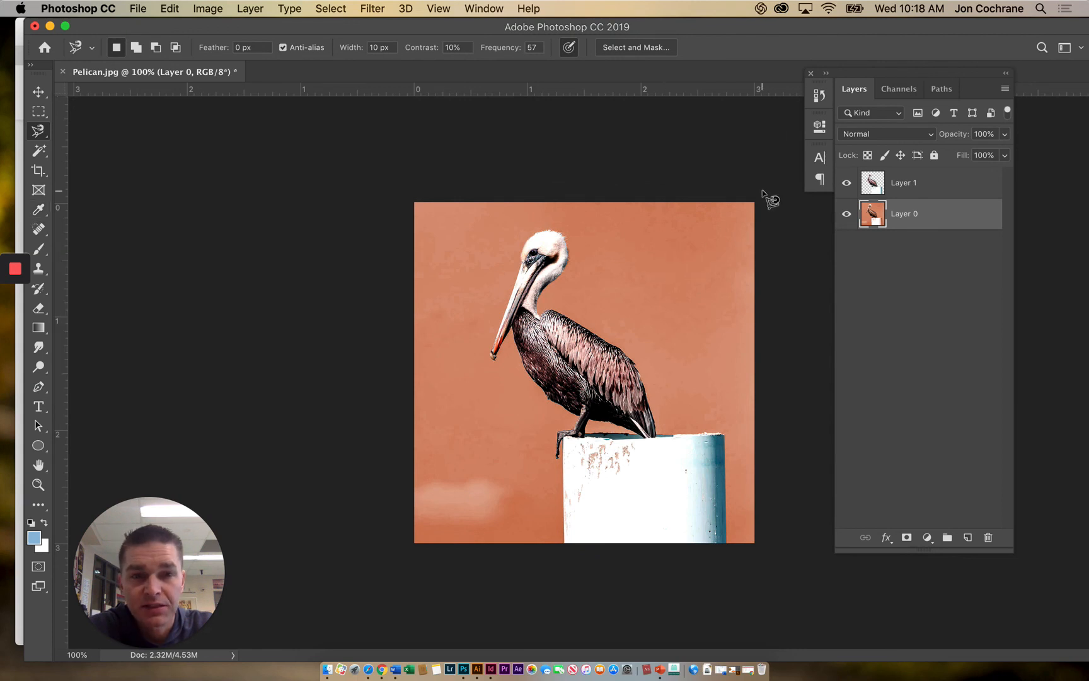
# - Compare the original Pelican.jpg snapshot in the history with the edited image, returning to the last Layer Visibility state
pyautogui.click(826, 98)
pyautogui.scroll(10, 738, 164)
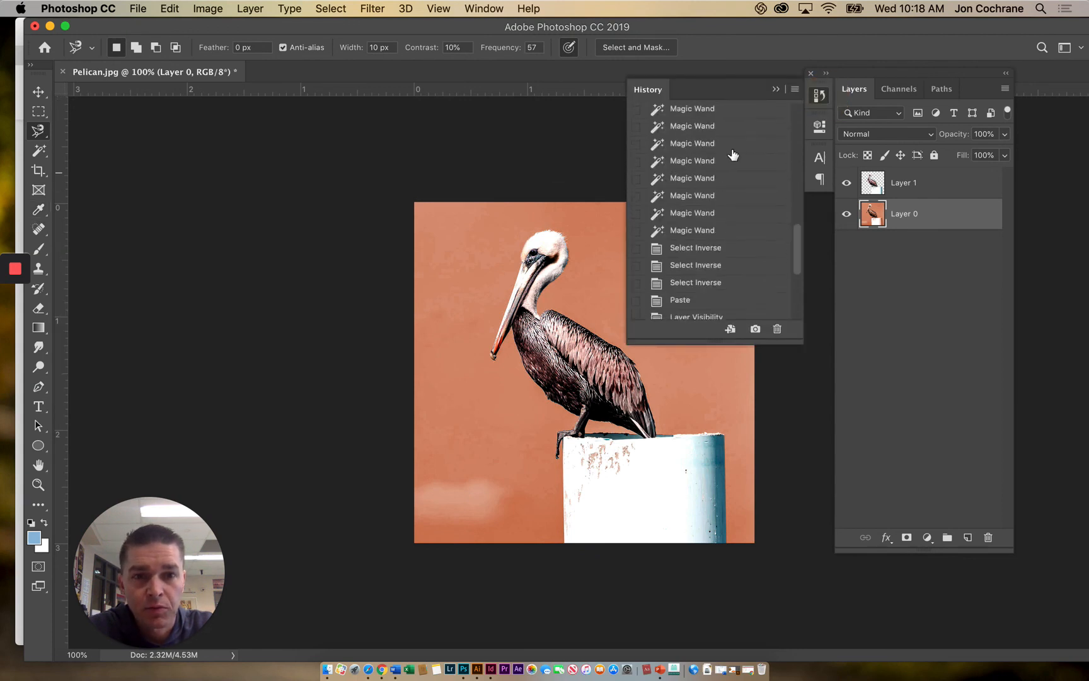
pyautogui.scroll(3, 741, 154)
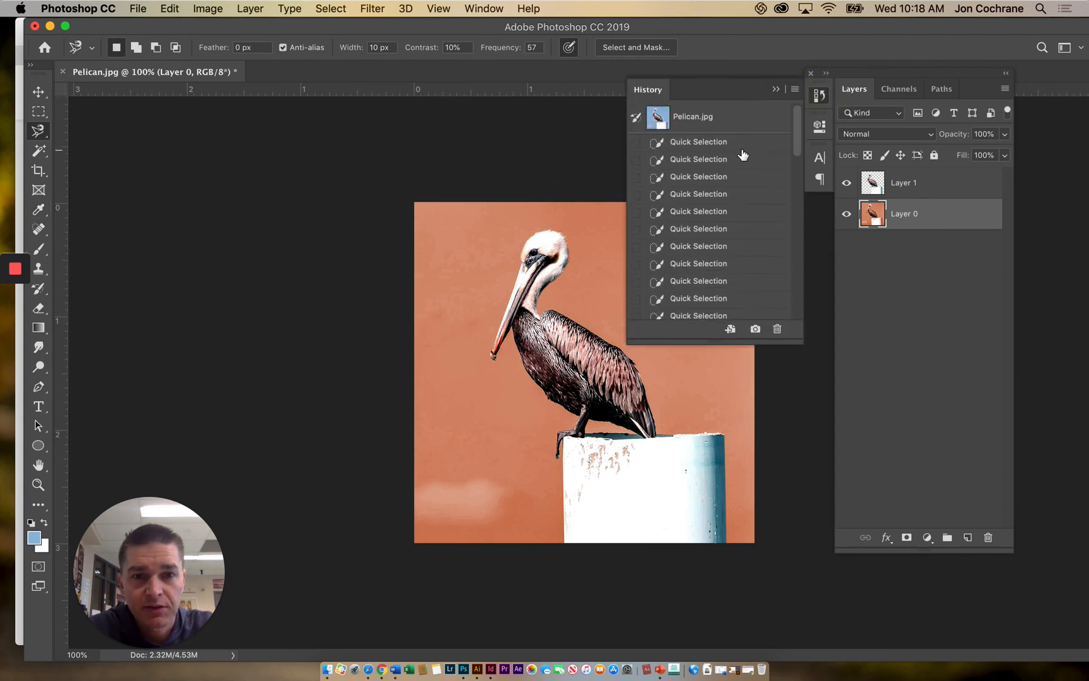
pyautogui.click(709, 118)
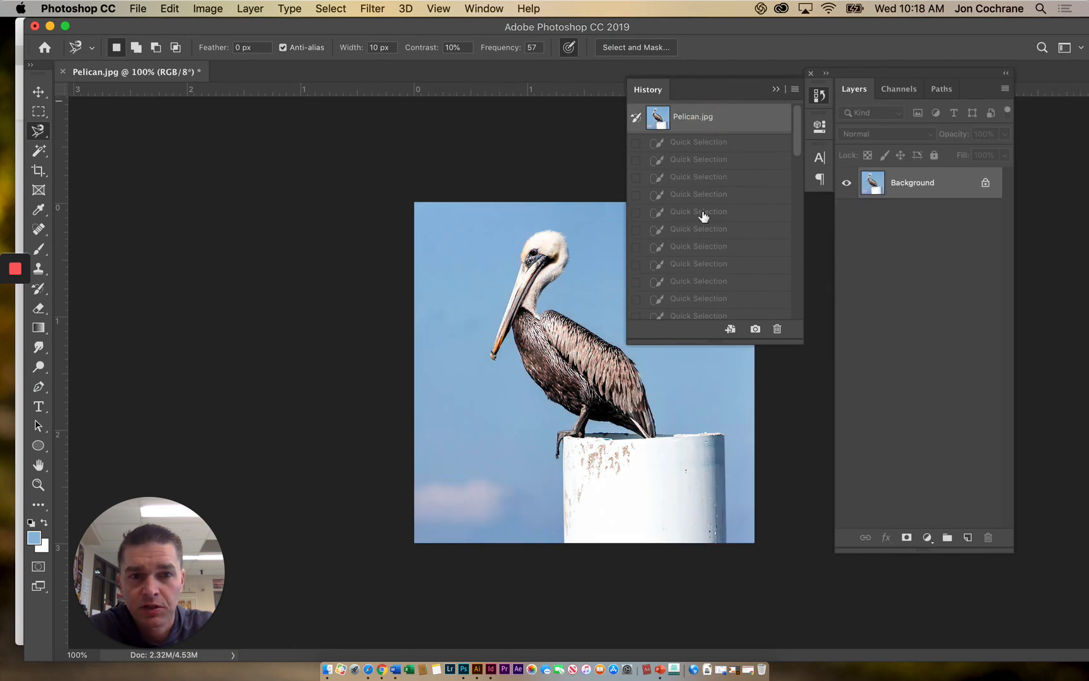
pyautogui.scroll(-10, 698, 236)
pyautogui.scroll(-5, 687, 283)
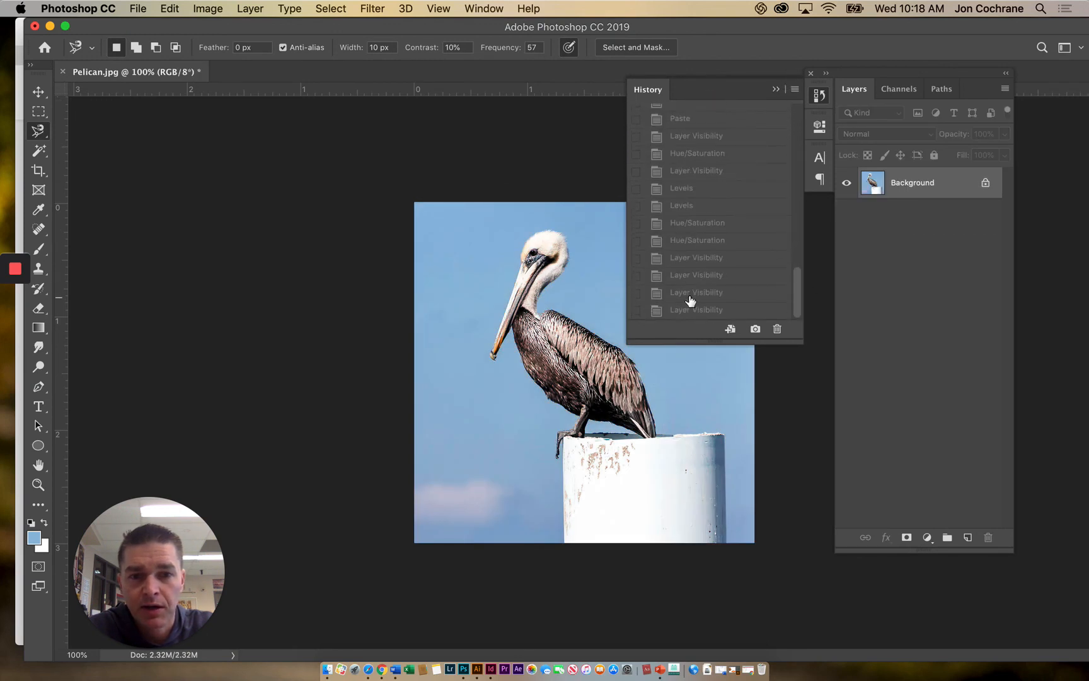
pyautogui.click(691, 309)
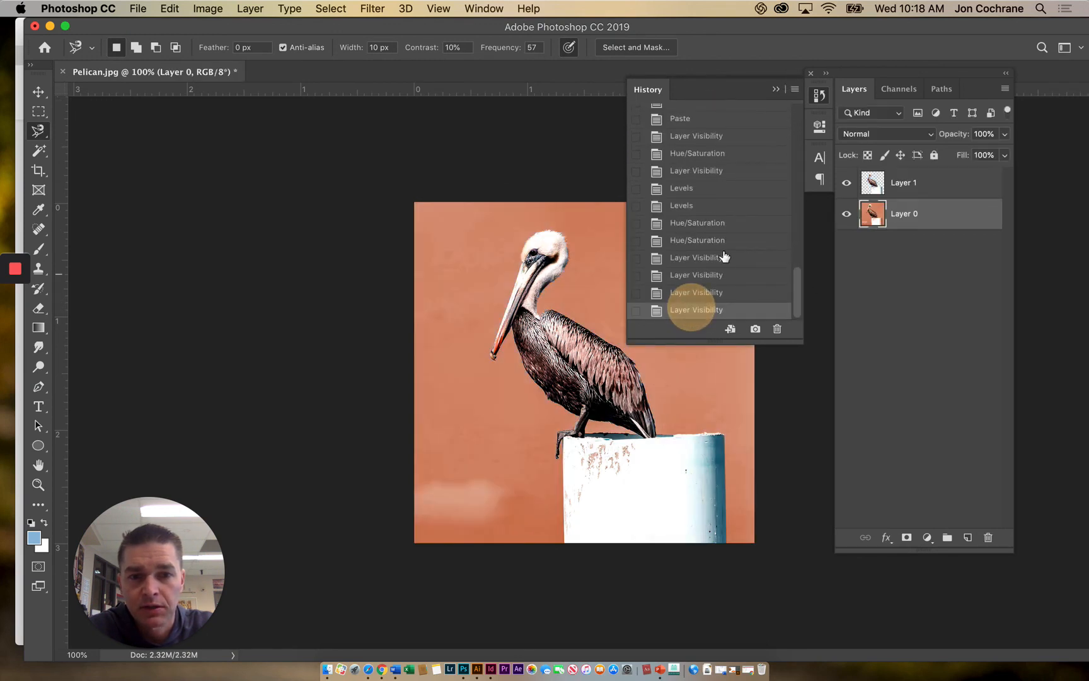
pyautogui.click(776, 90)
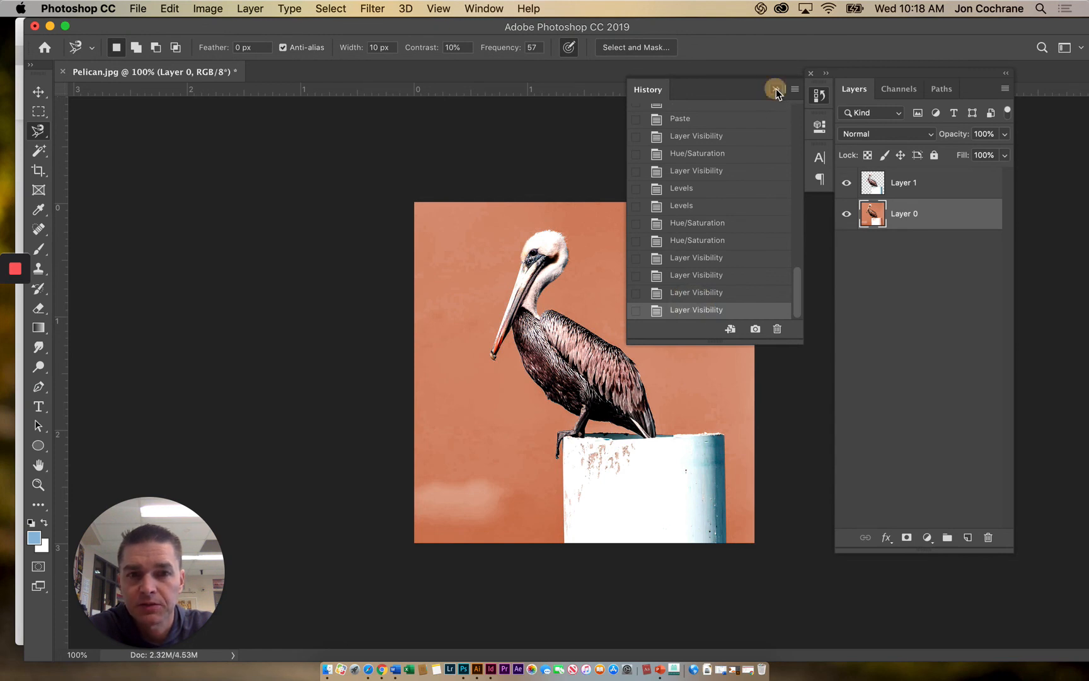